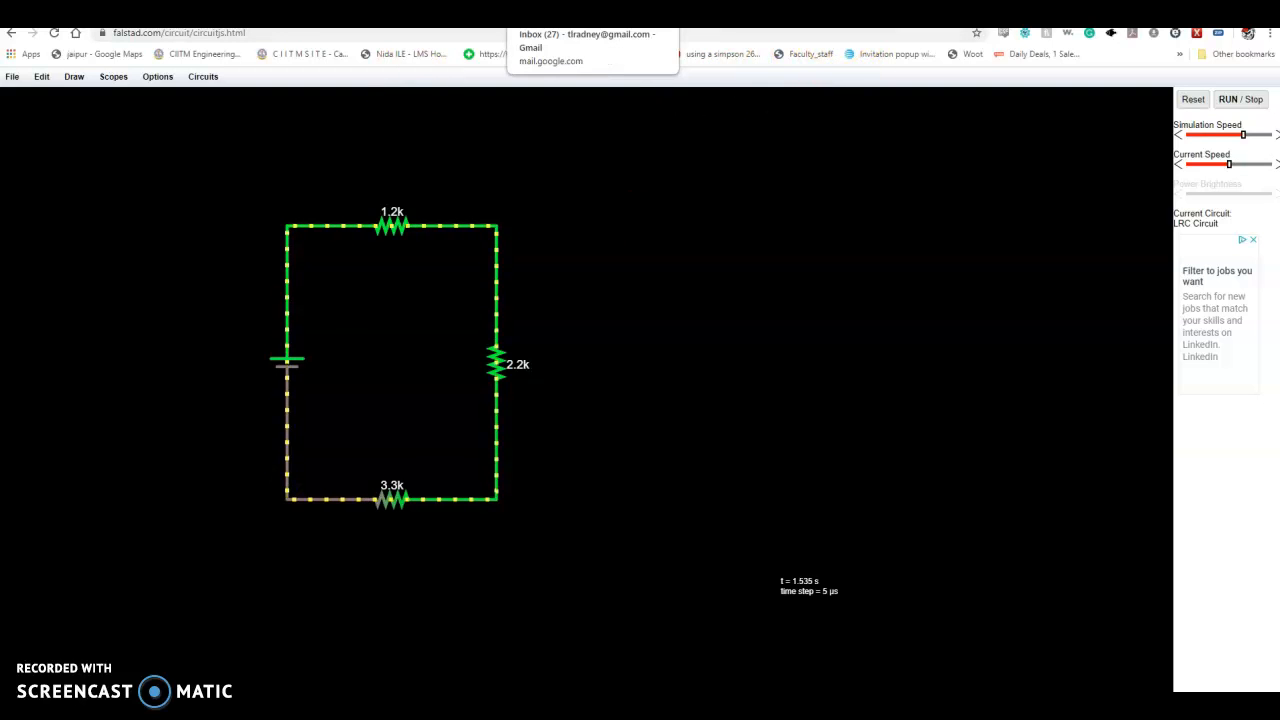
Switch to the Series DC Circuits lab sheet and examine its equipment list, schematics, procedure and data tables
left_click(230, 14)
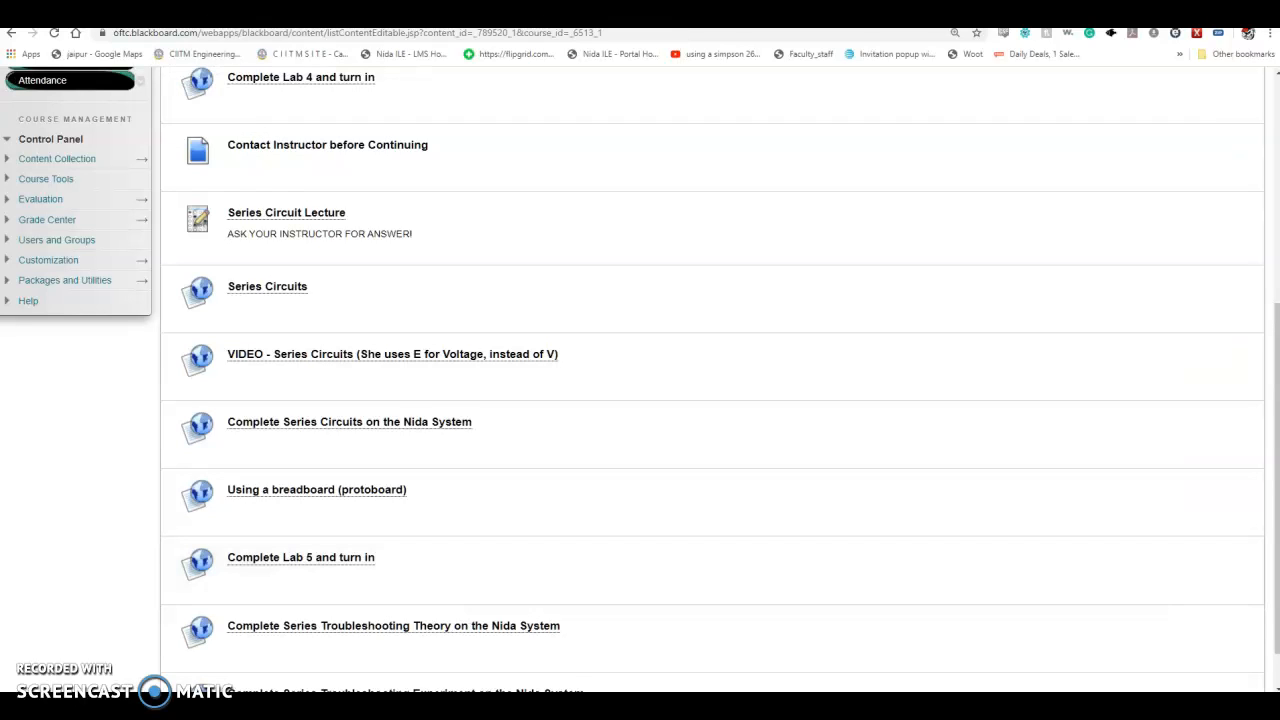
left_click(305, 54)
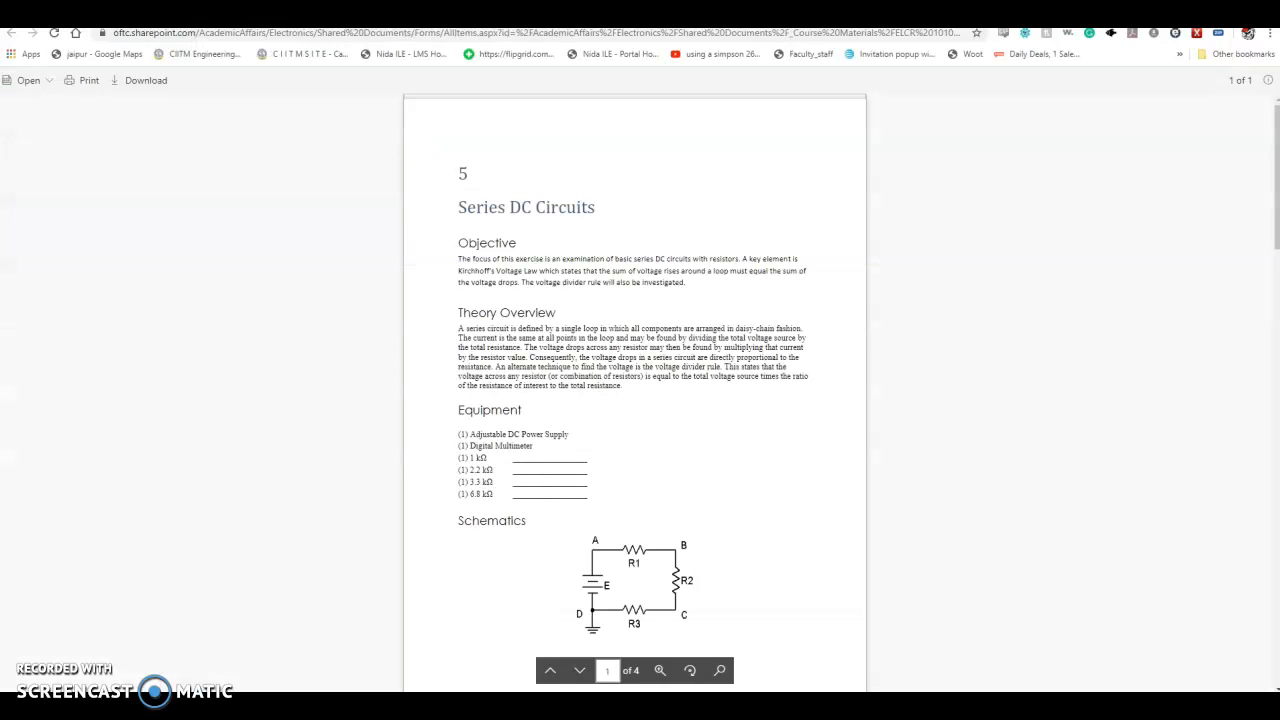
scroll(785, 315, "down", 2)
scroll(785, 315, "down", 1)
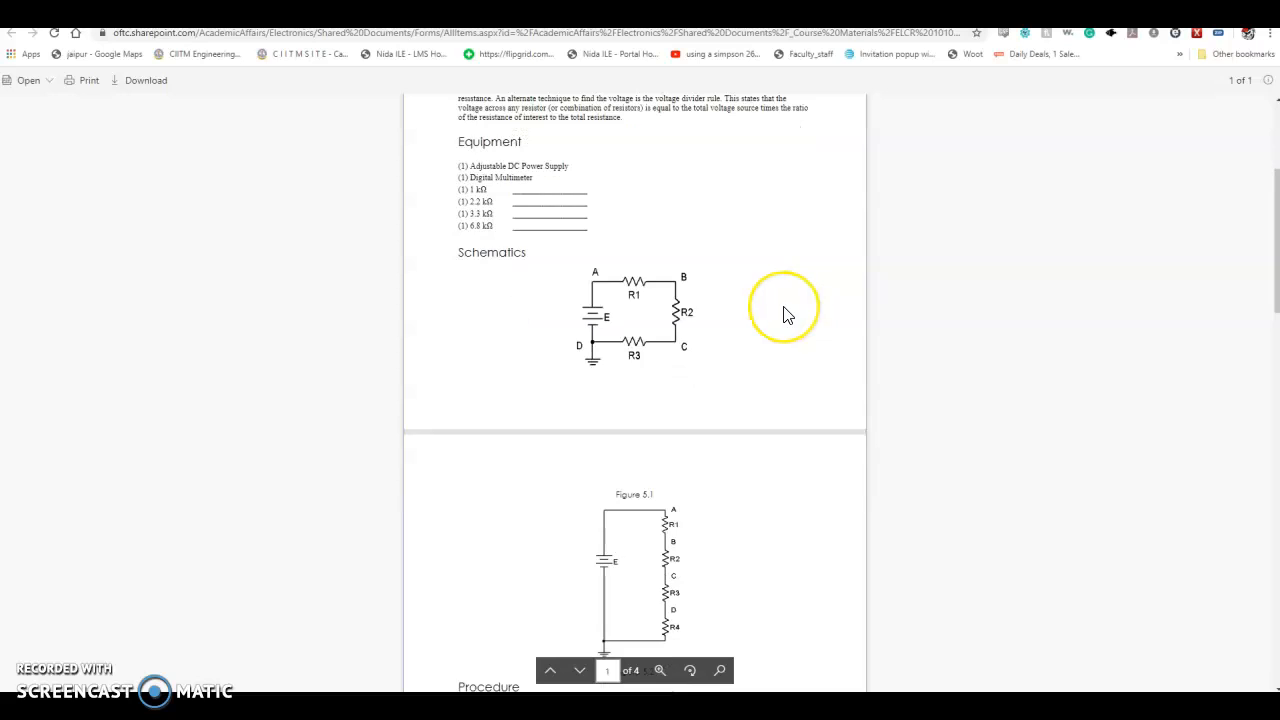
scroll(785, 315, "down", 3)
scroll(695, 175, "up", 1)
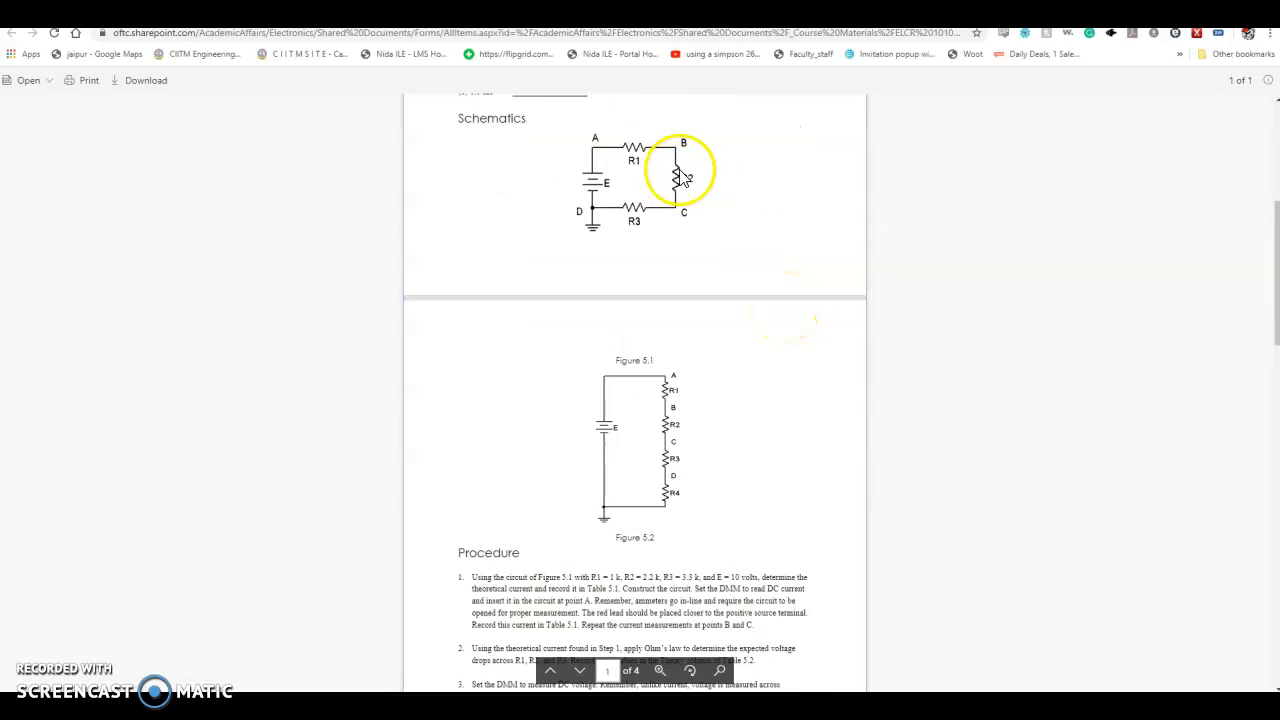
scroll(590, 215, "down", 2)
scroll(603, 232, "up", 8)
scroll(605, 232, "down", 9)
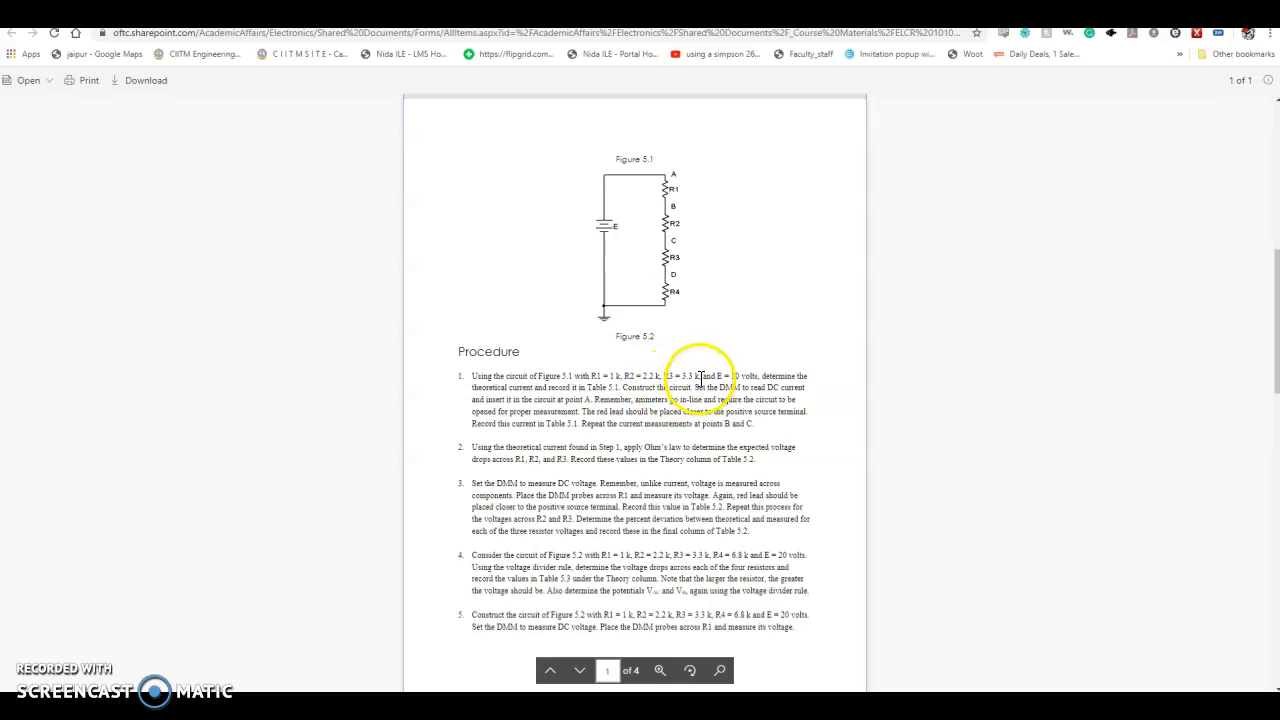
scroll(610, 320, "down", 5)
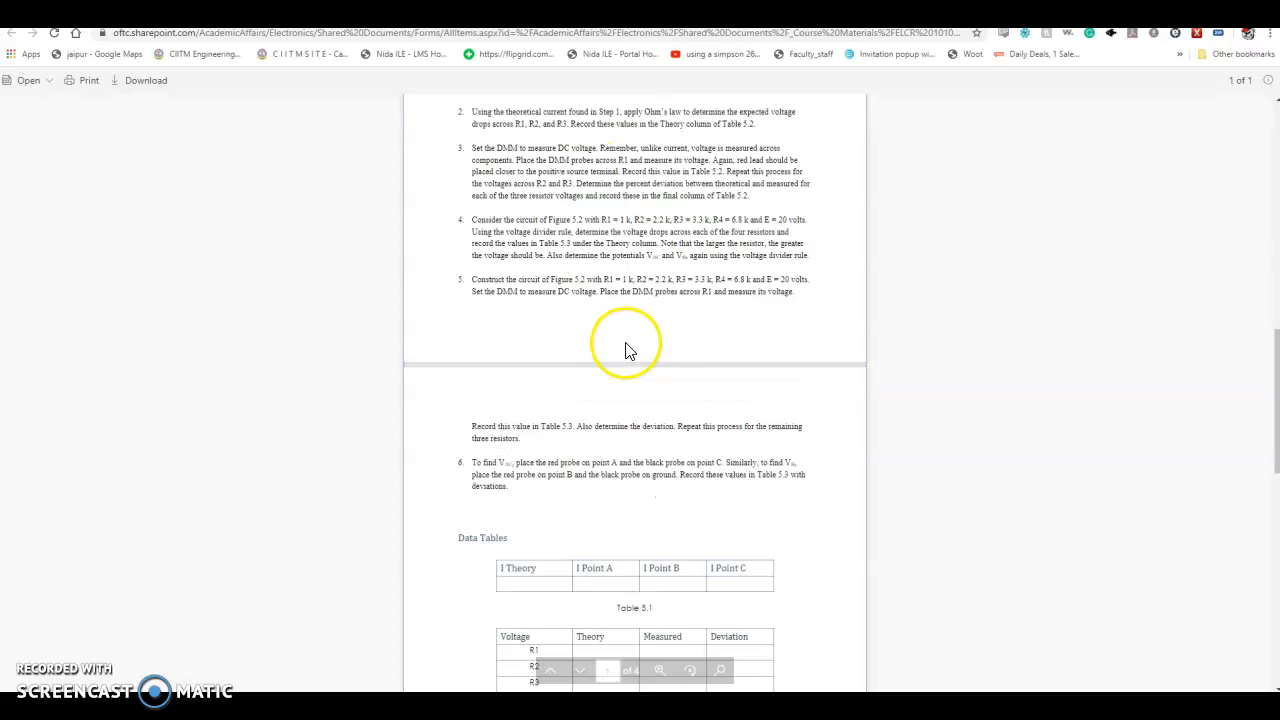
scroll(640, 350, "up", 10)
scroll(773, 316, "up", 4)
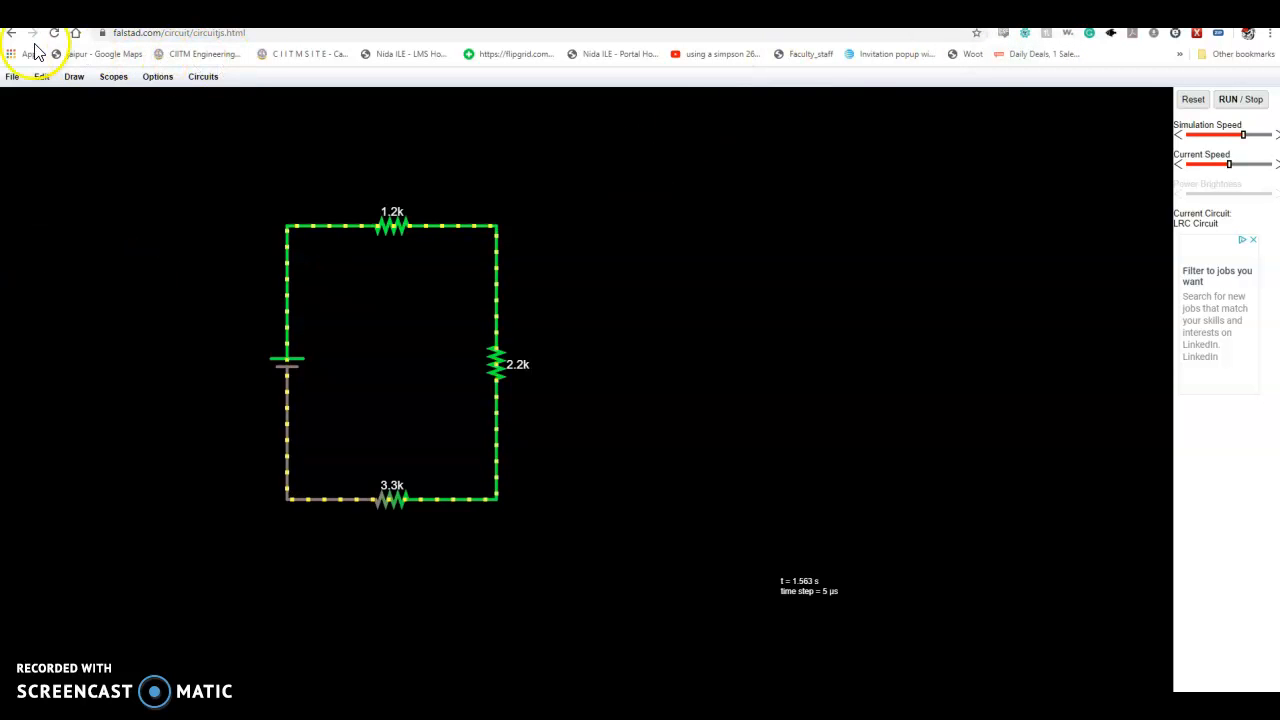
Leave the full-screen circuit simulator for its introduction page and load the Google home page
left_click(12, 34)
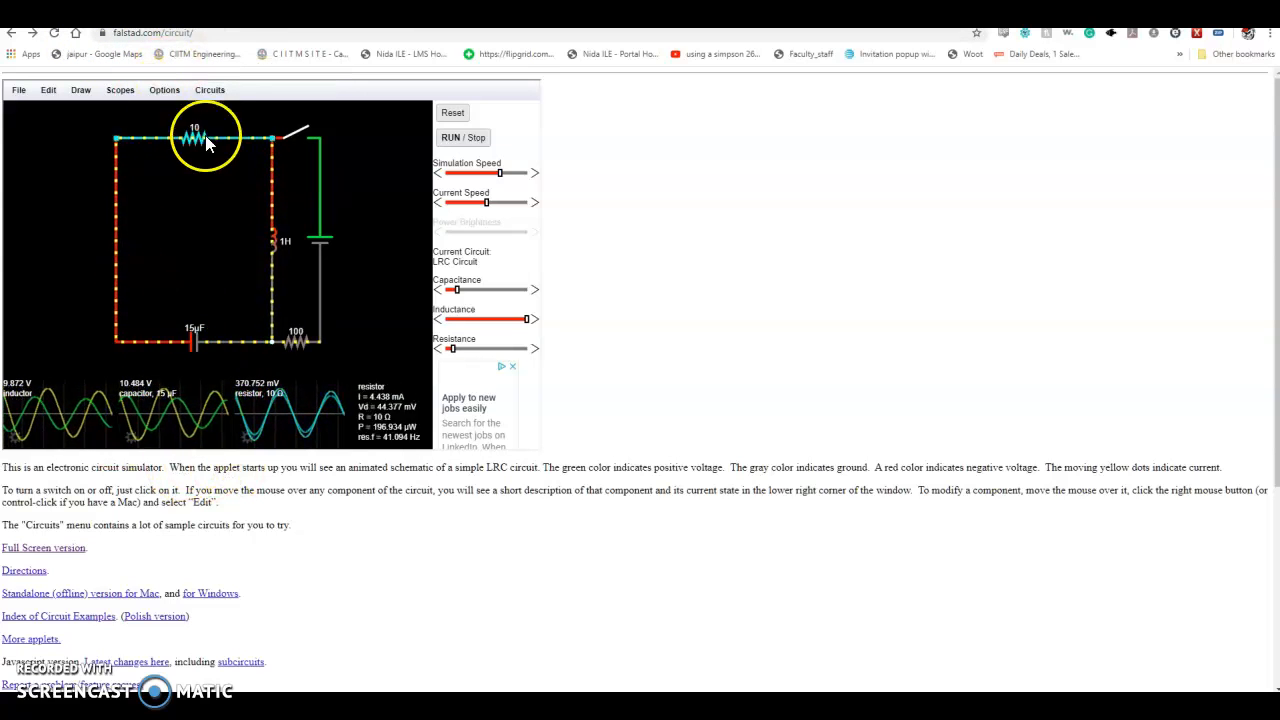
left_click(224, 34)
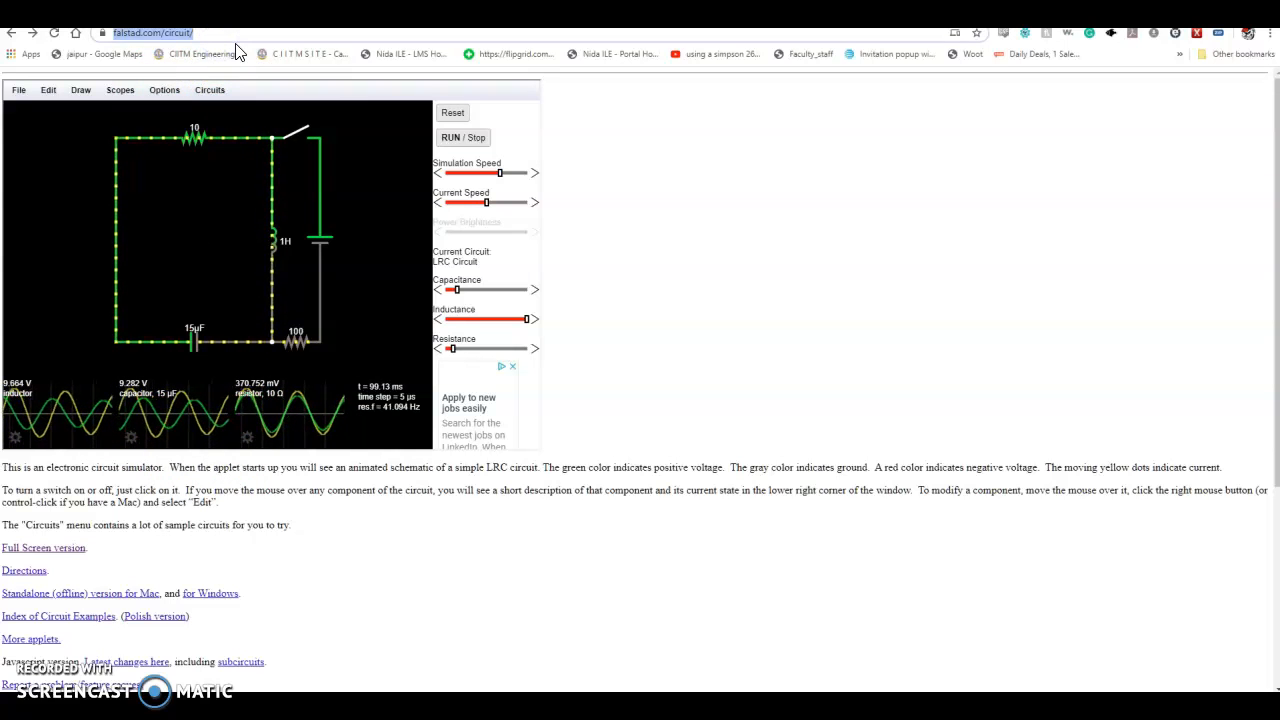
type("go")
key("Return")
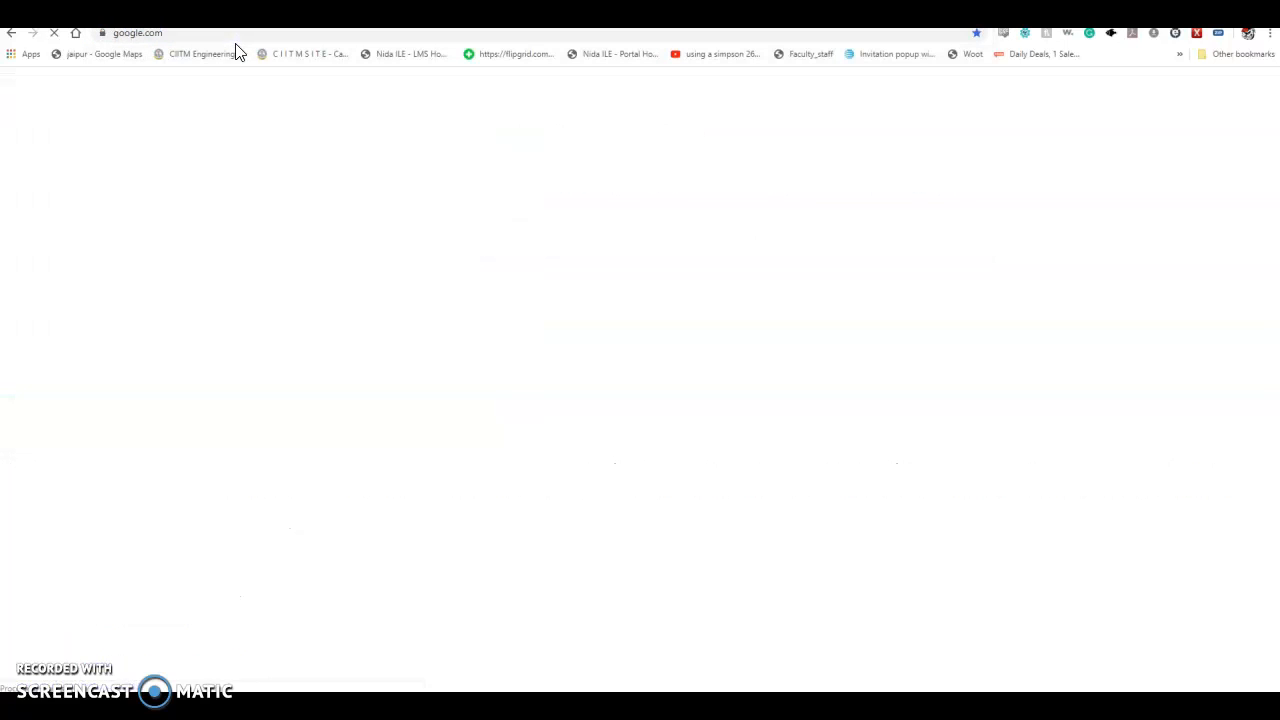
Search Google for "falstad circuit" and open the Full Screen version of the circuit simulator
left_click(322, 264)
left_click(511, 294)
type("falsta")
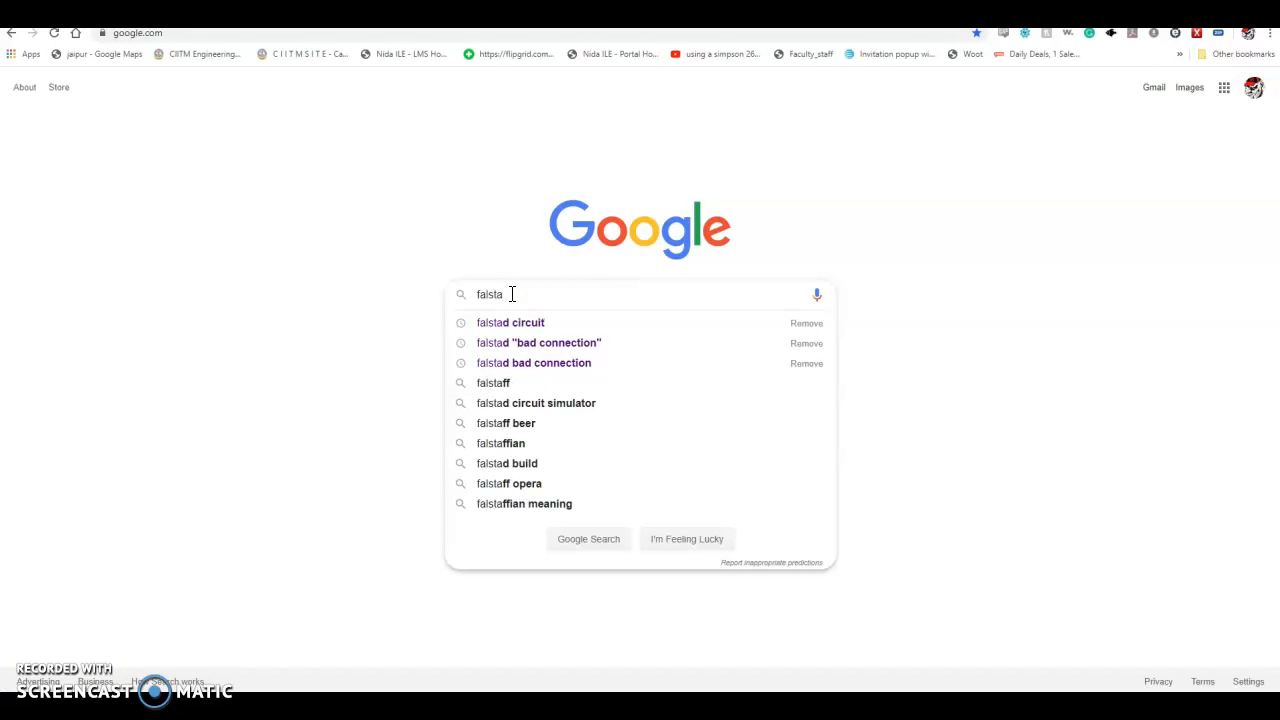
key("Down")
key("Return")
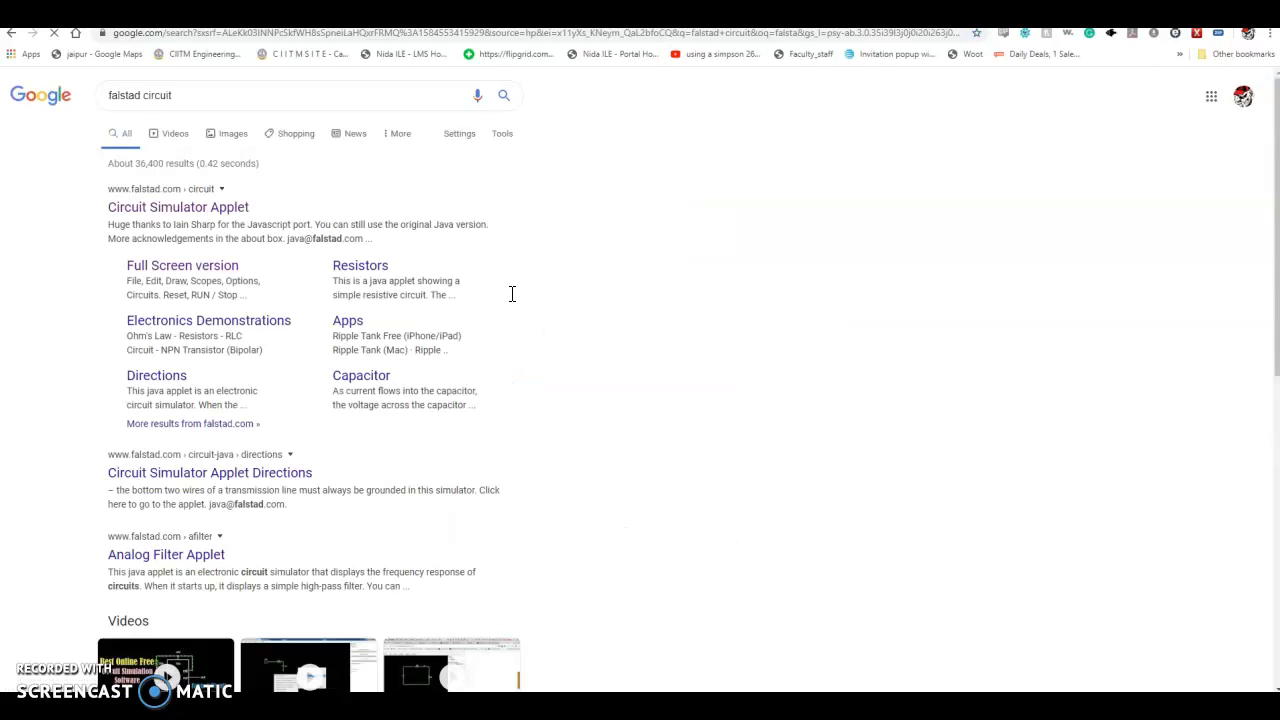
left_click(175, 275)
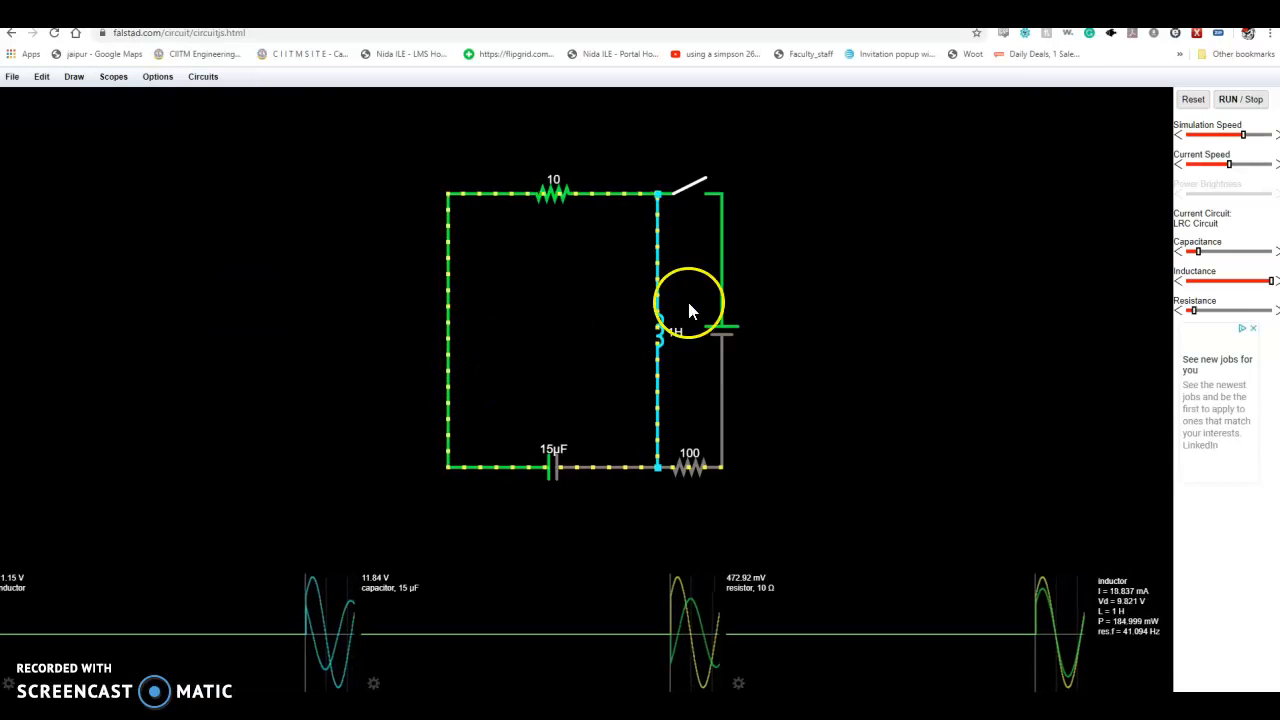
Remove the 1 H inductor and the vertical wire on the circuit's left side
right_click(658, 296)
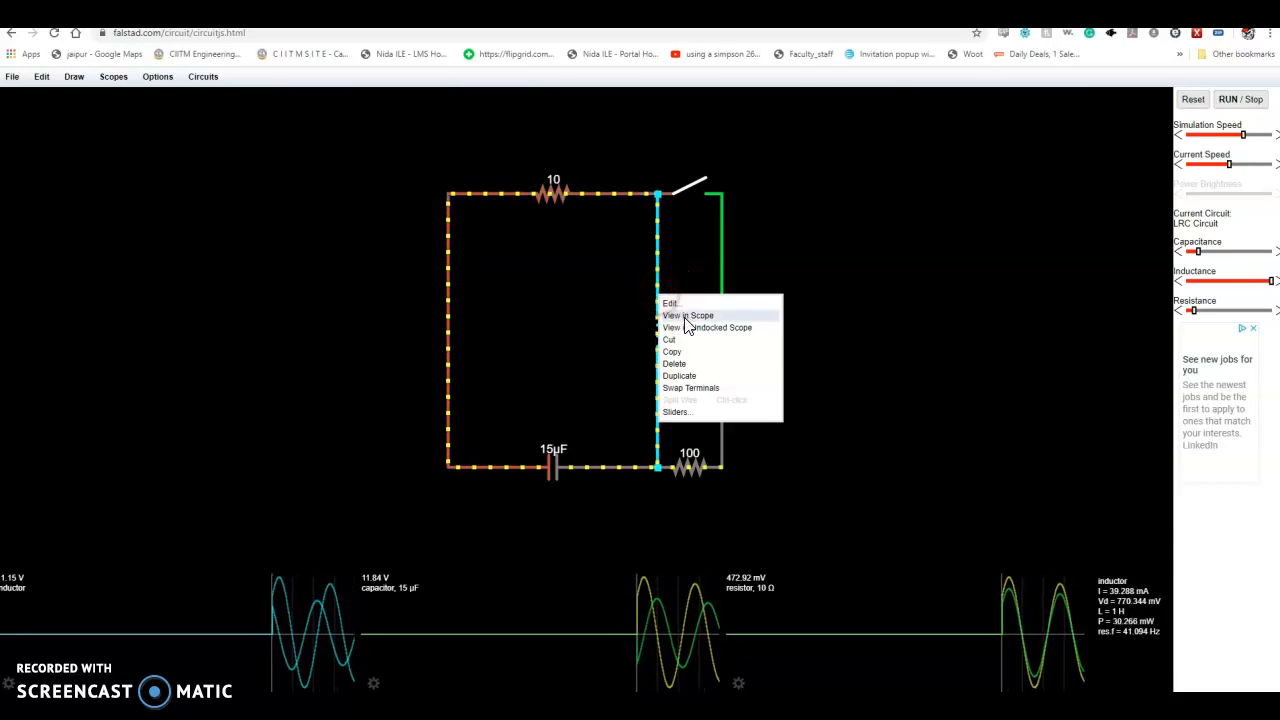
left_click(715, 363)
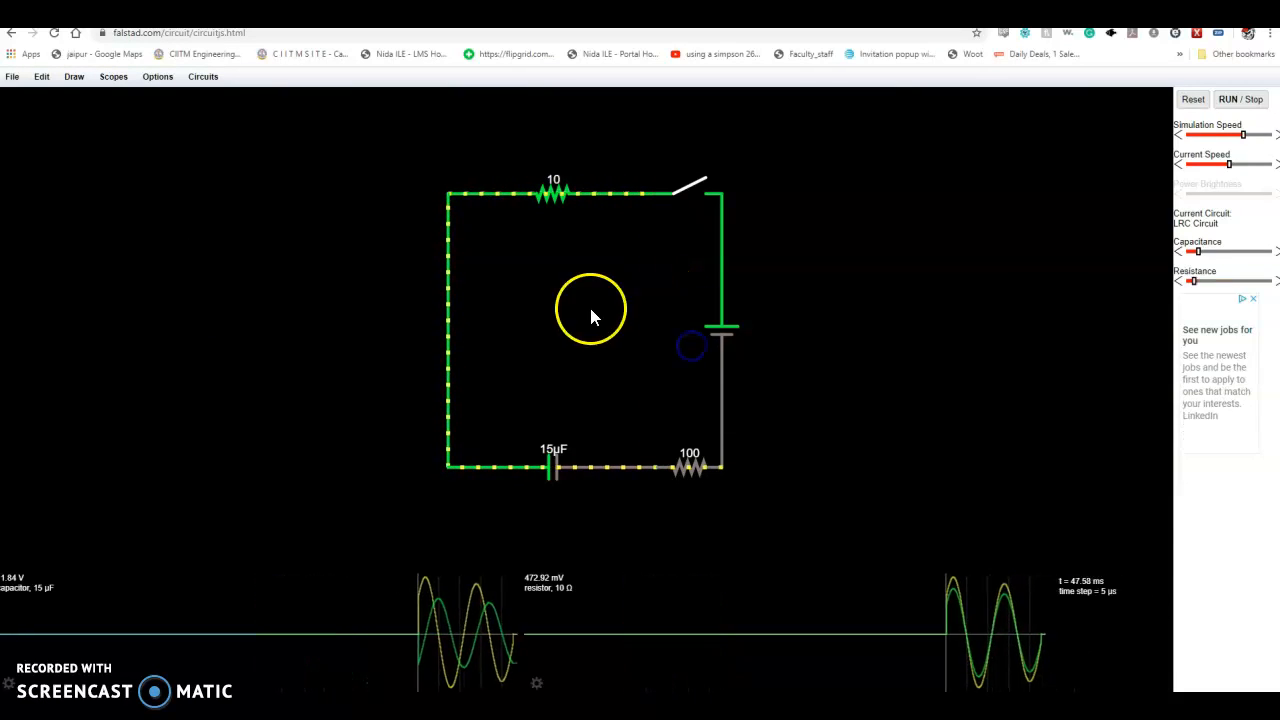
right_click(447, 304)
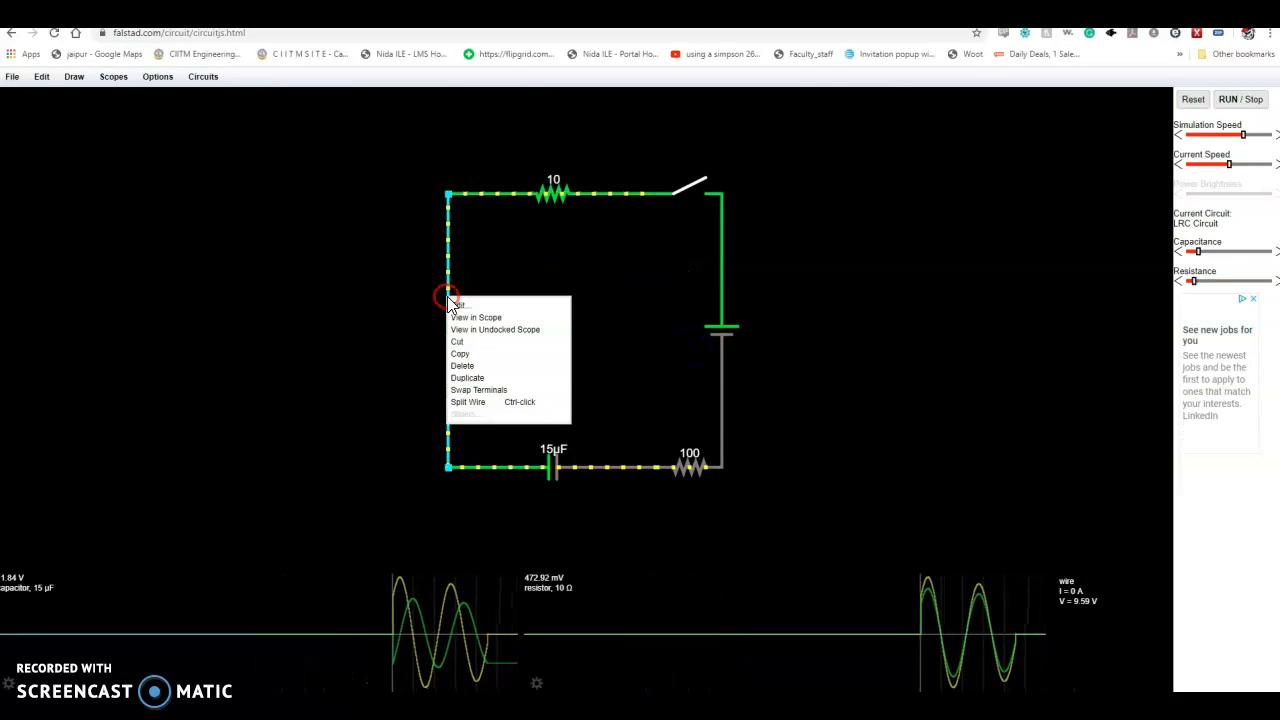
left_click(470, 342)
Move the voltage source into the circuit's empty left branch and cut the 15 µF capacitor
left_click_drag(723, 326, 457, 331)
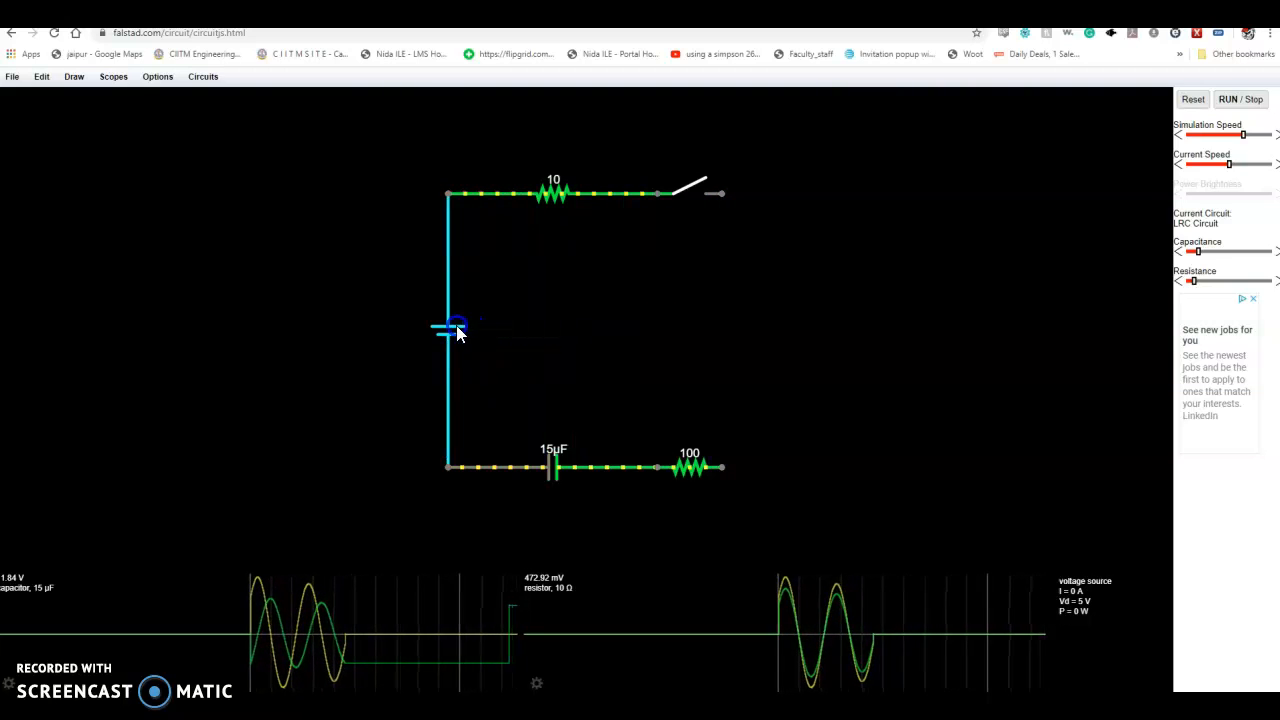
right_click(531, 474)
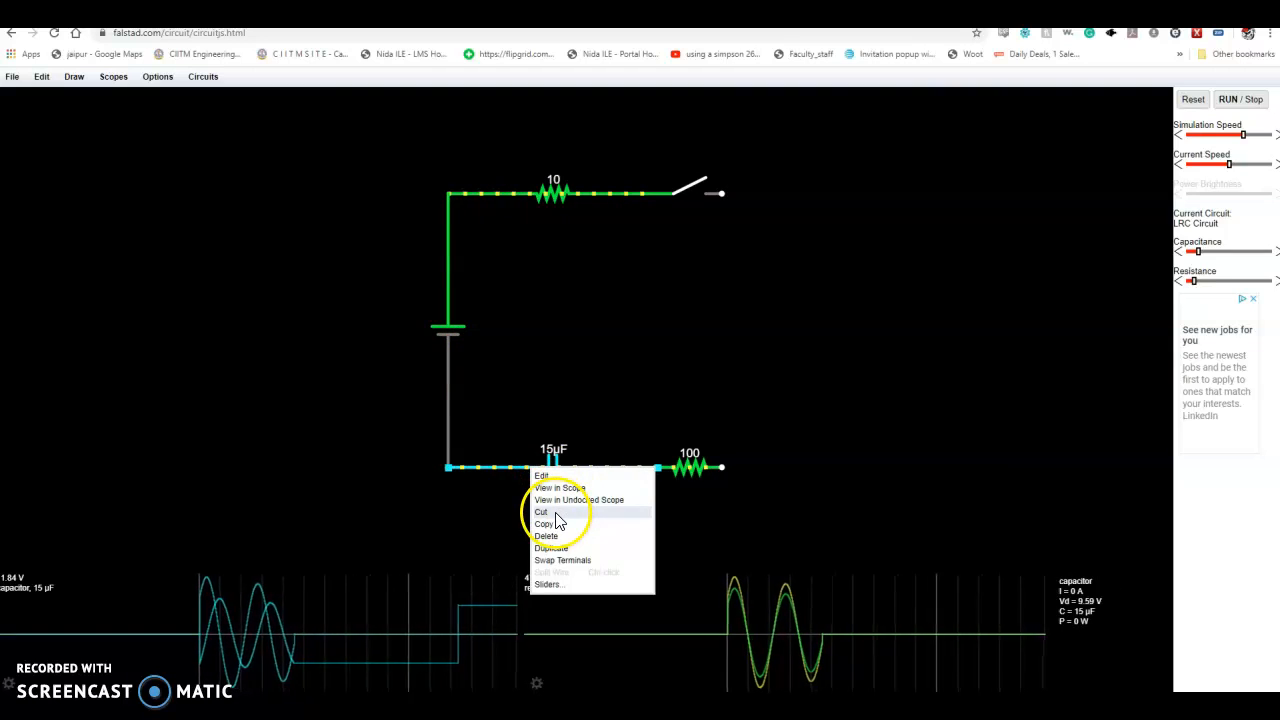
left_click(556, 514)
Shift the 100 ohm resistor to the middle of the lower branch and cut the open switch
left_click_drag(685, 470, 571, 473)
right_click(704, 196)
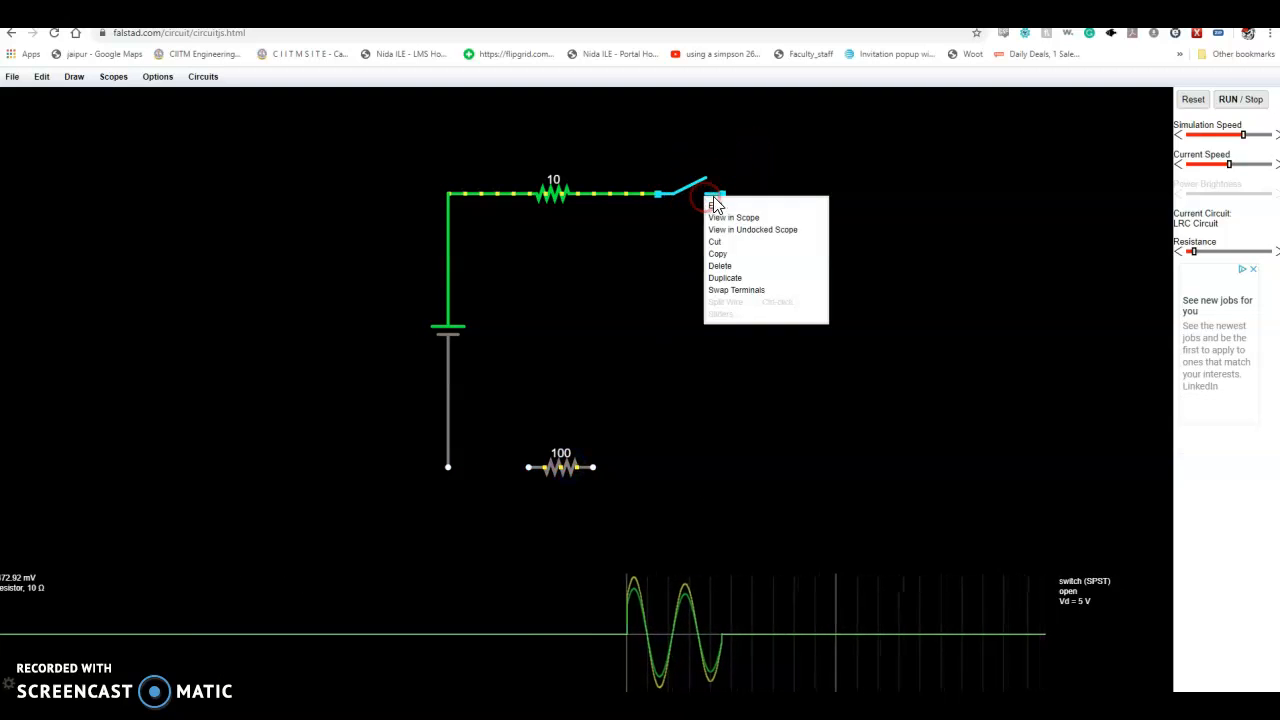
left_click(723, 246)
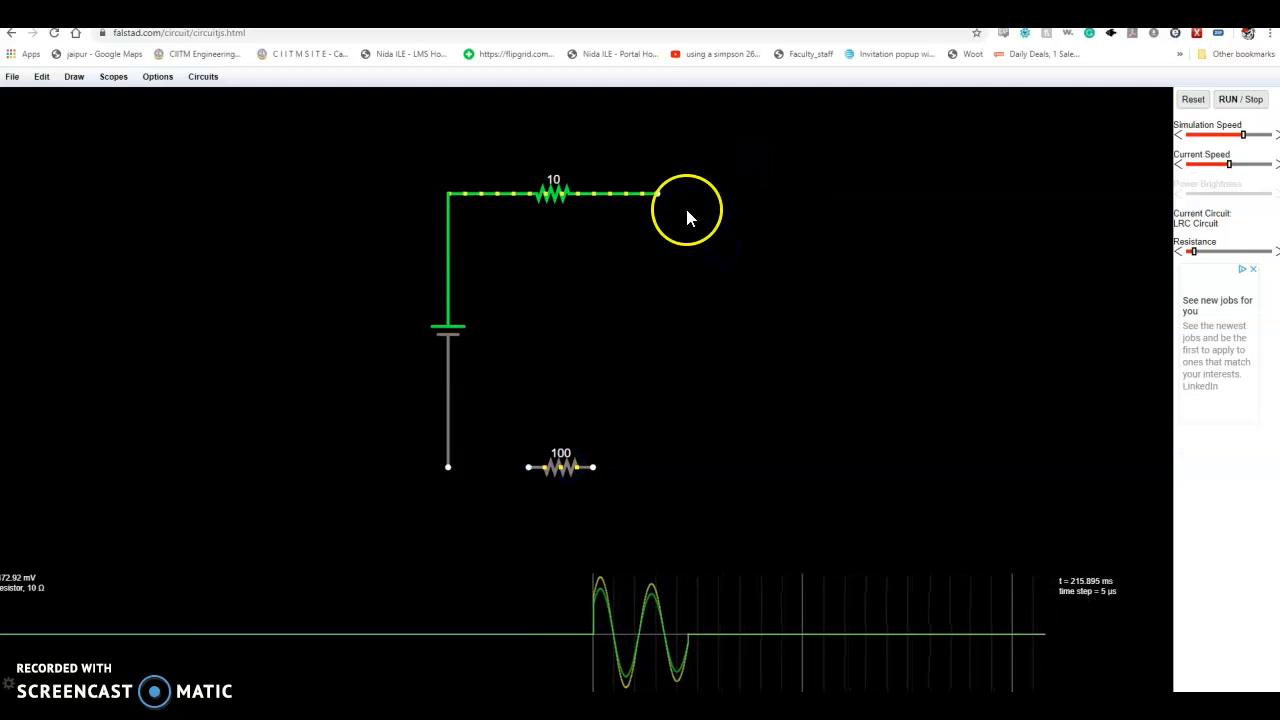
Add a vertical resistor from the free end of the 10 ohm resistor down to the lower branch level
right_click(547, 252)
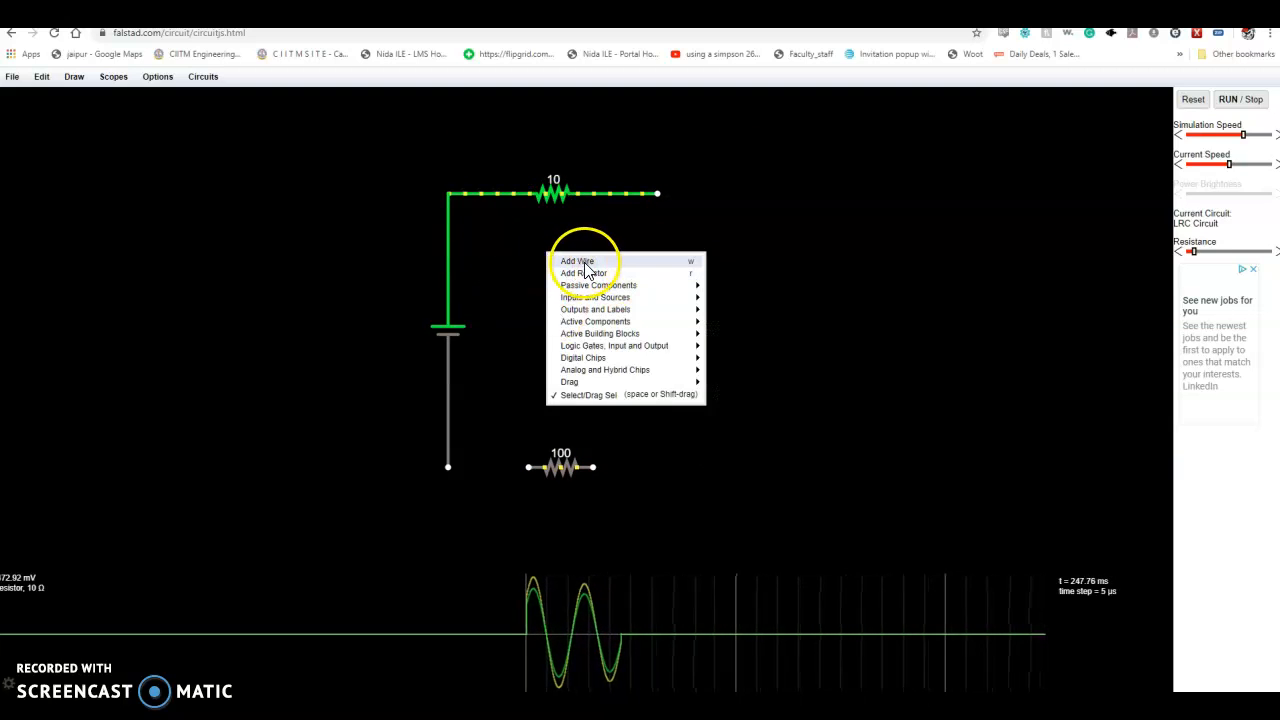
left_click(586, 274)
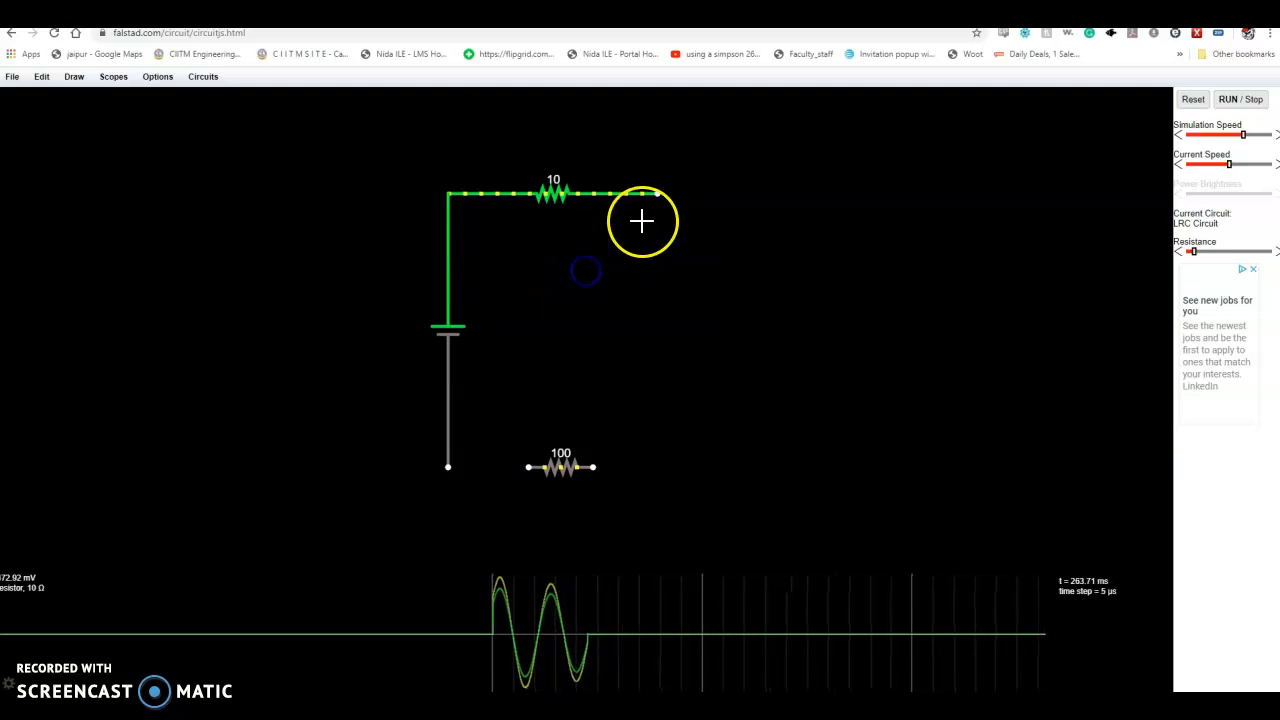
left_click_drag(660, 198, 654, 466)
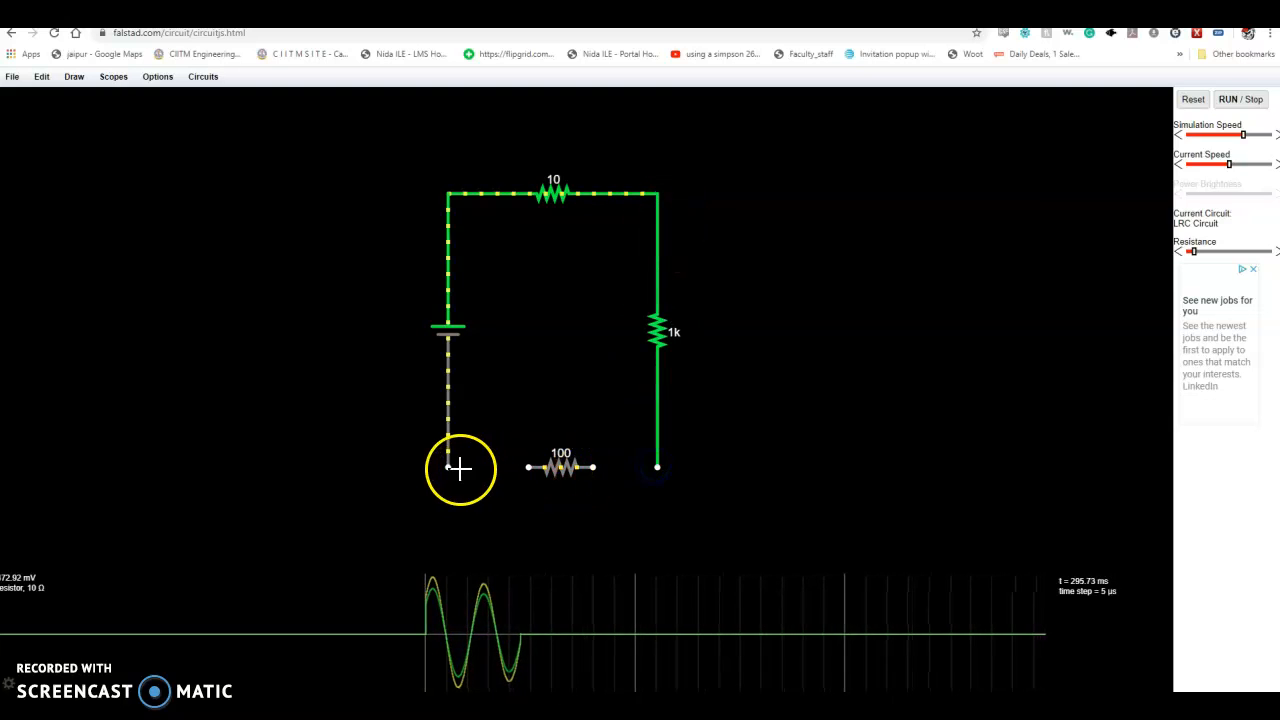
left_click_drag(451, 466, 514, 464)
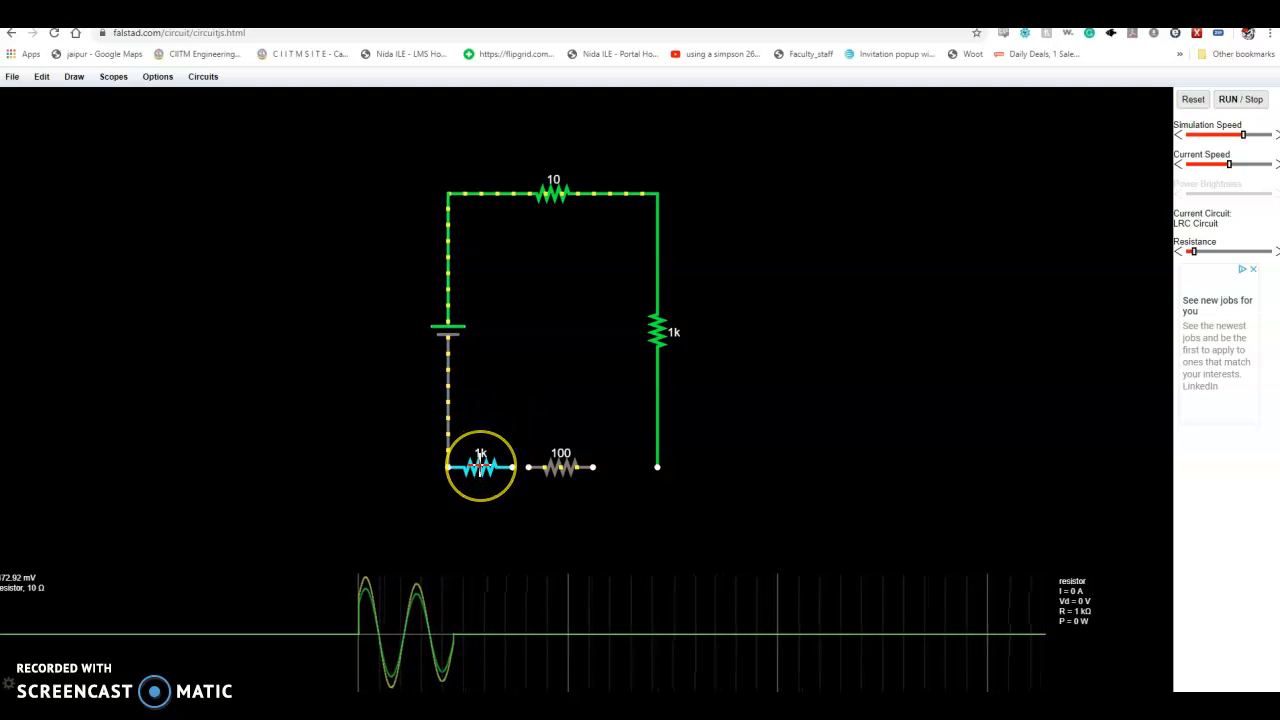
right_click(481, 465)
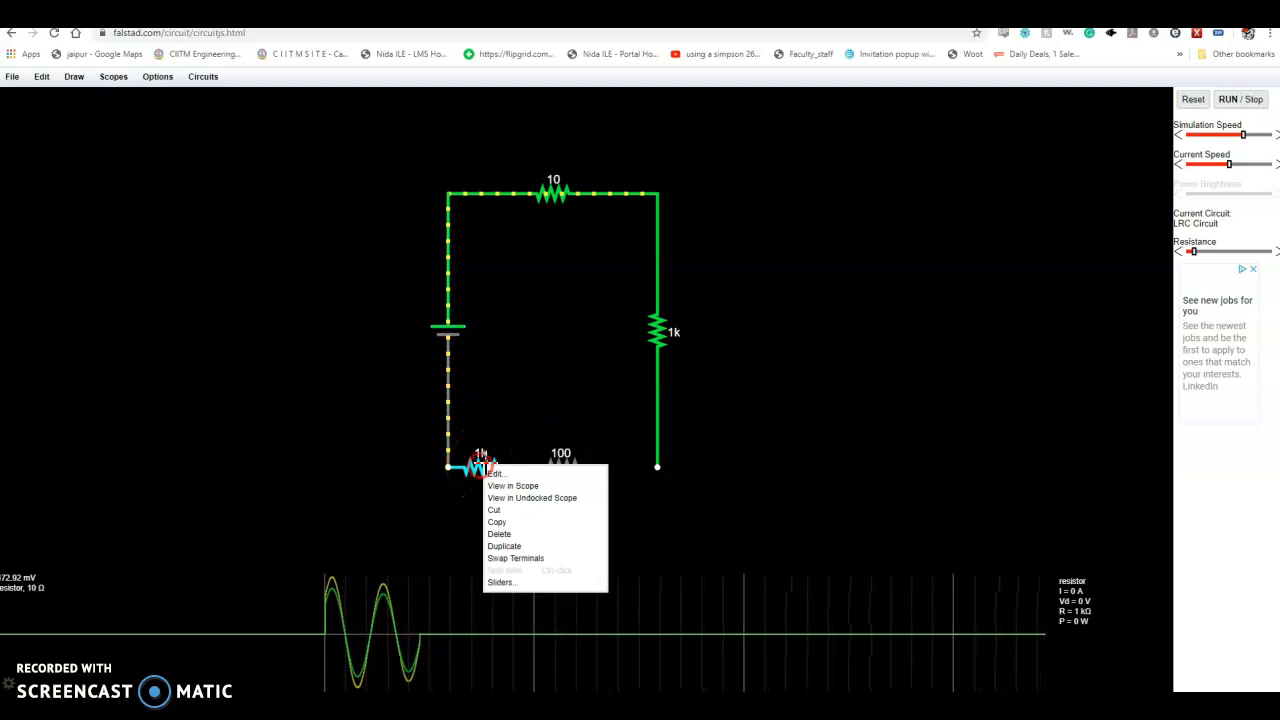
left_click(516, 534)
Add wires joining the 100 ohm resistor to the voltage source and the right-hand resistor to close the loop
right_click(514, 378)
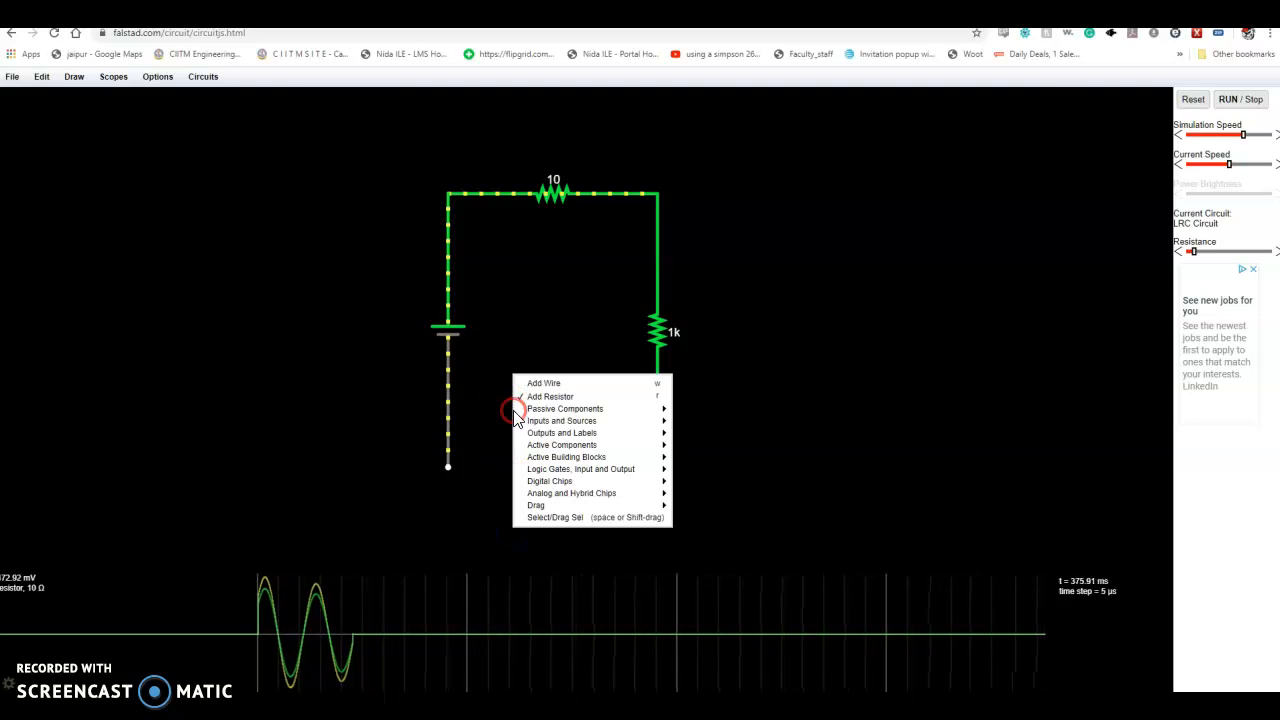
left_click(543, 384)
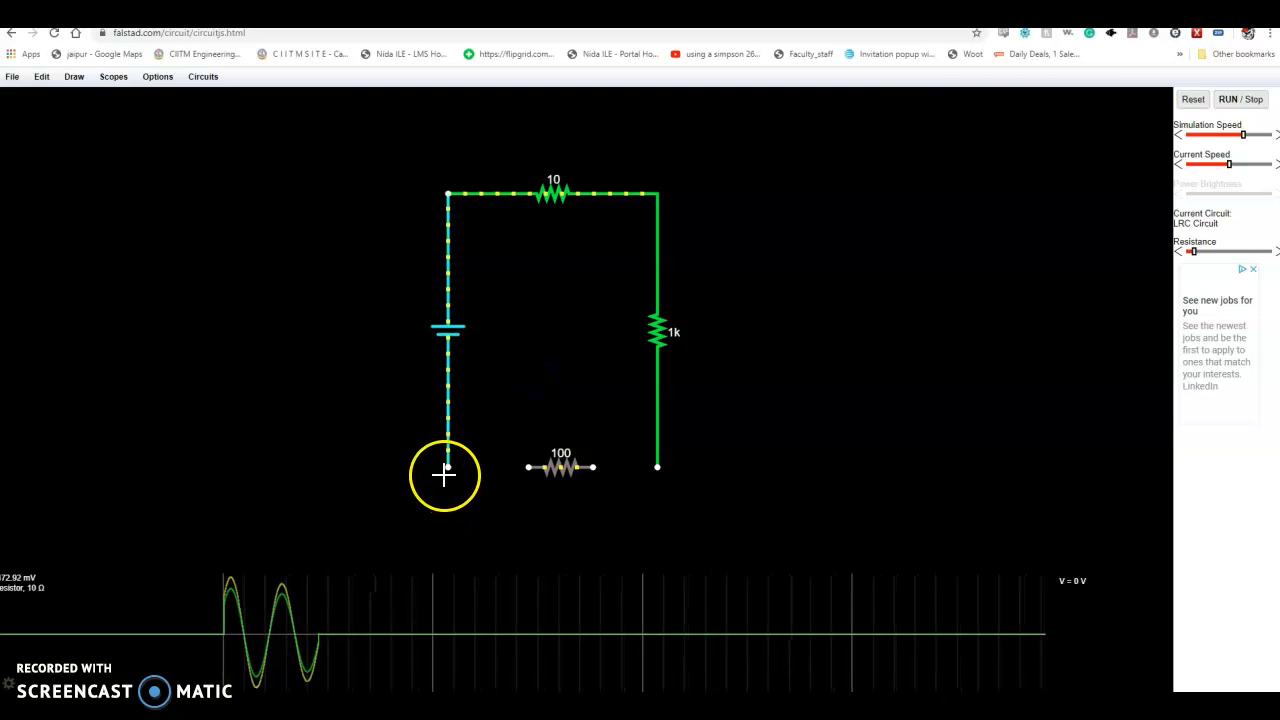
left_click_drag(520, 467, 656, 465)
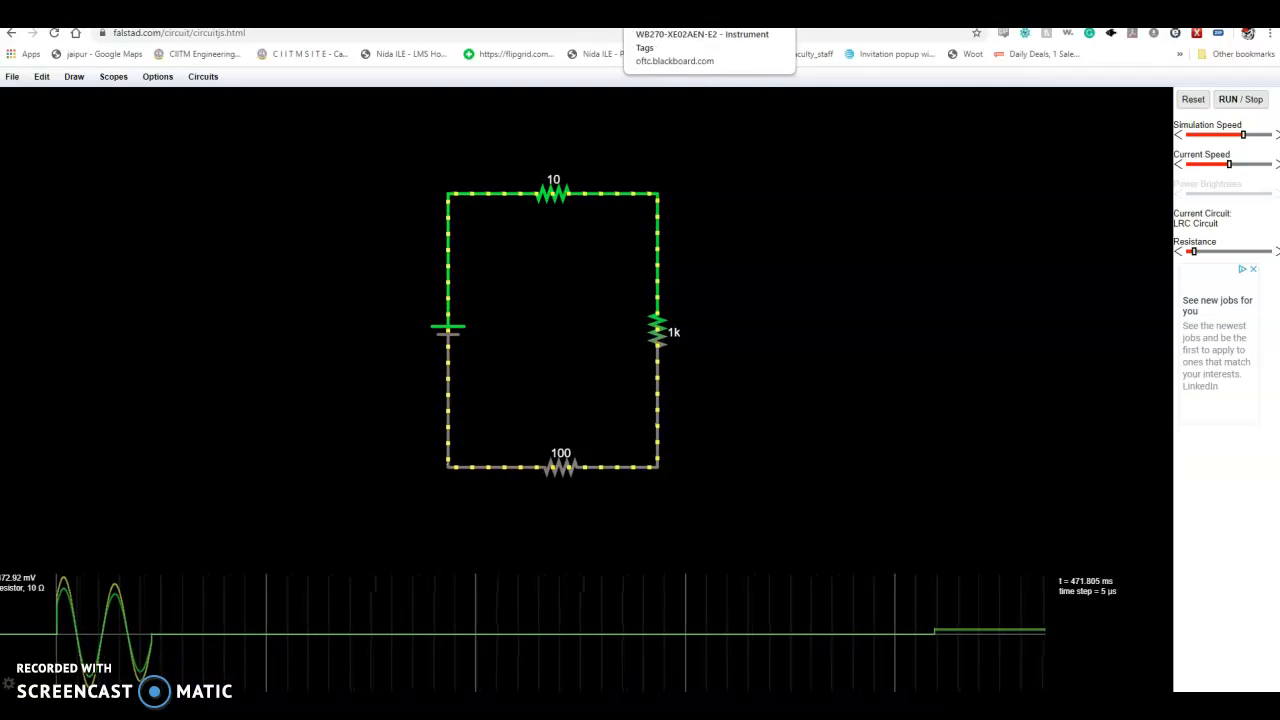
Switch to the lab sheet and check the Figure 5.1 component values in the procedure
left_click(205, 16)
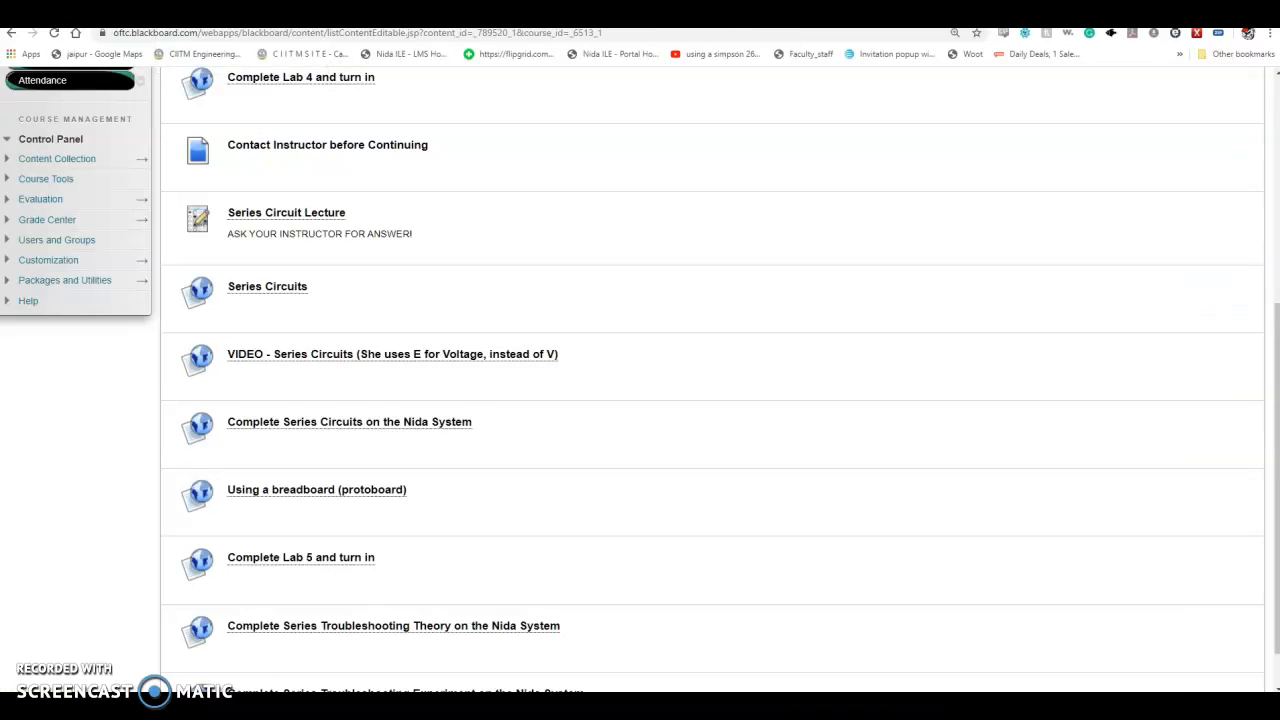
left_click(335, 16)
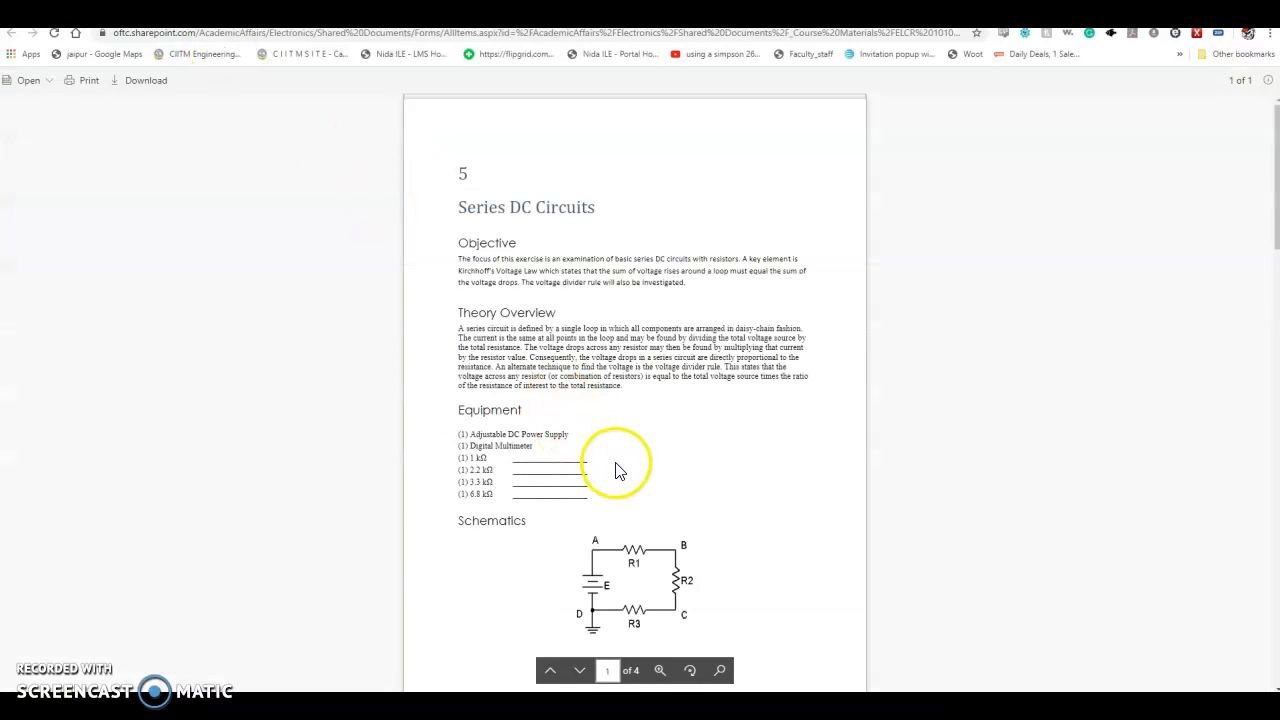
scroll(617, 470, "down", 5)
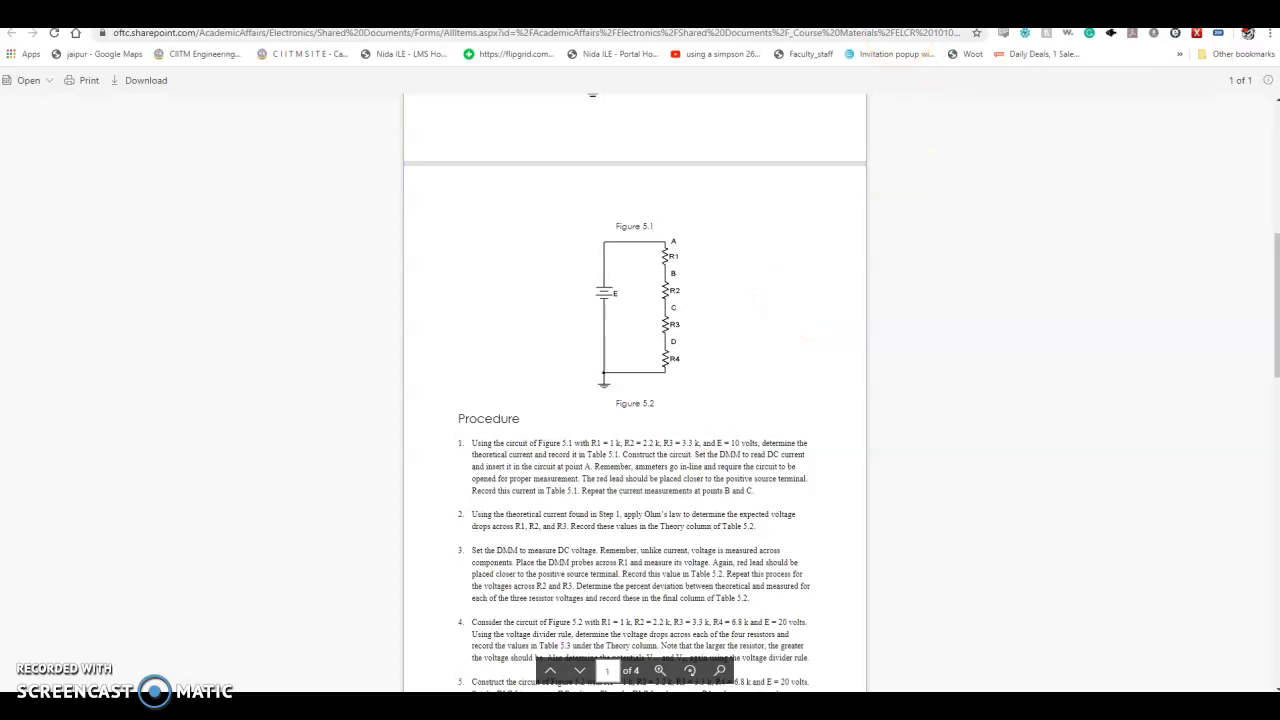
Return to the circuit simulator and set the voltage source's voltage to 10 V
left_click(812, 18)
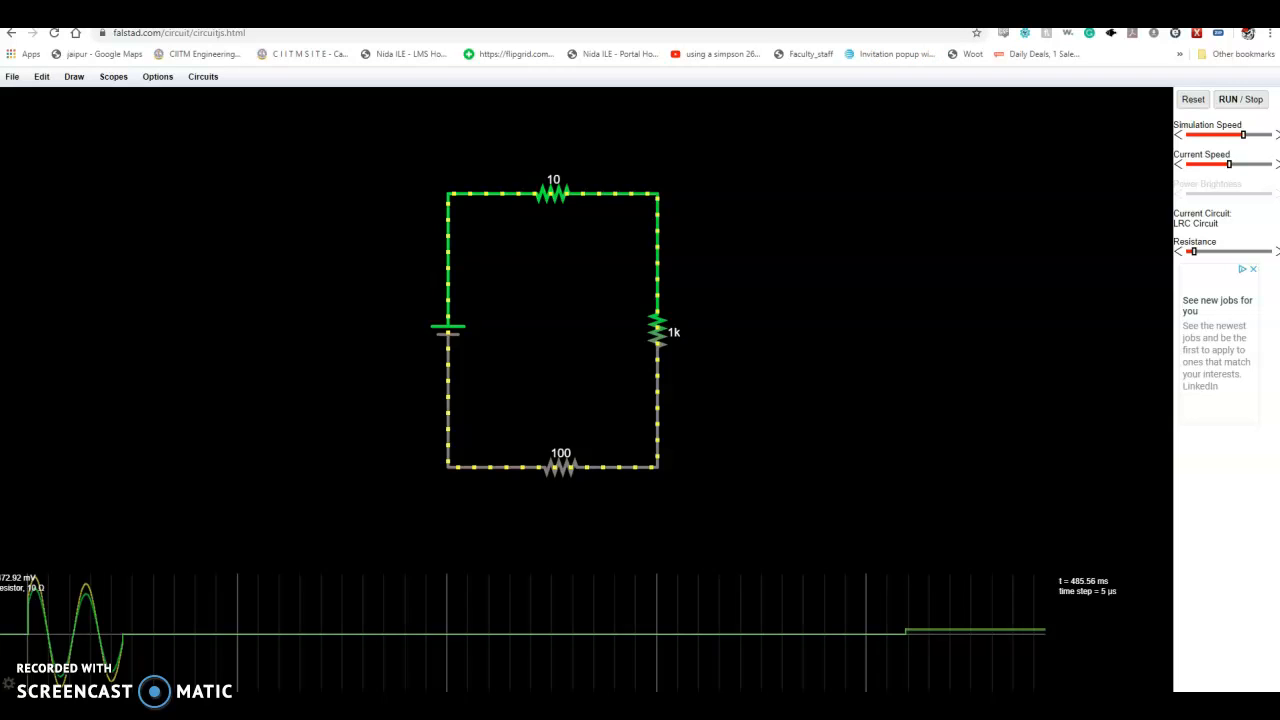
right_click(444, 326)
left_click(457, 335)
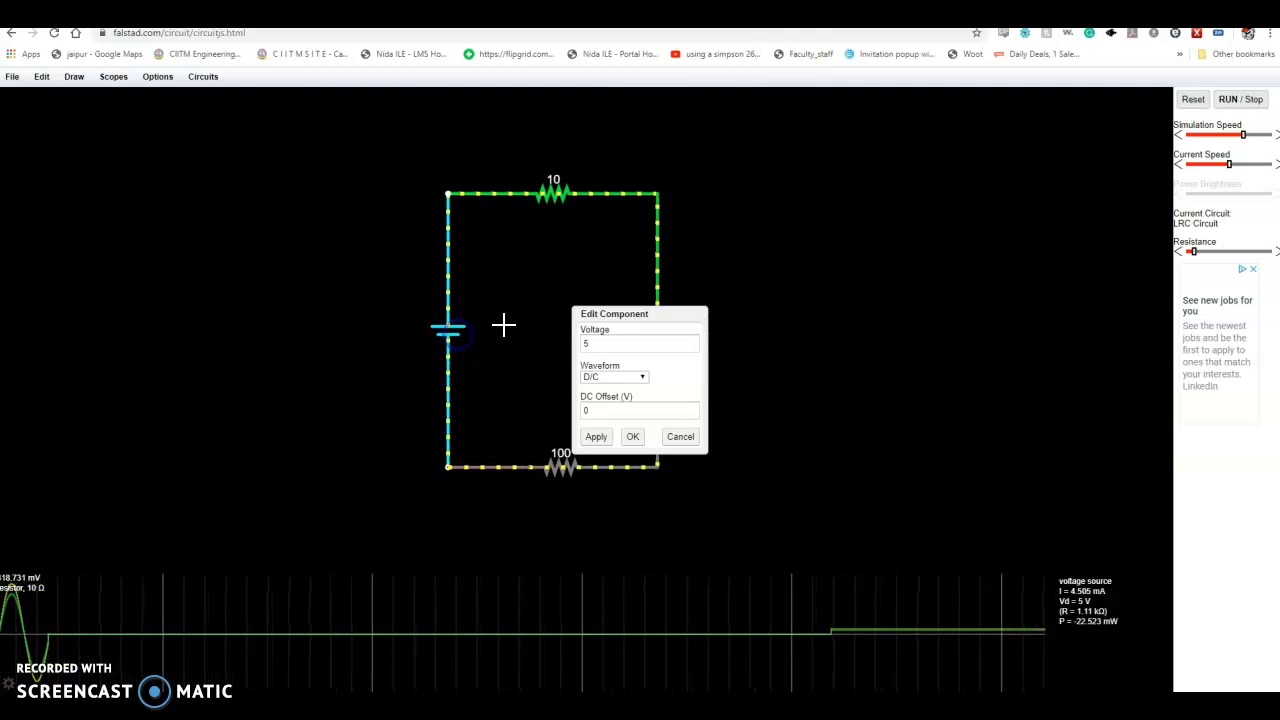
left_click(511, 381)
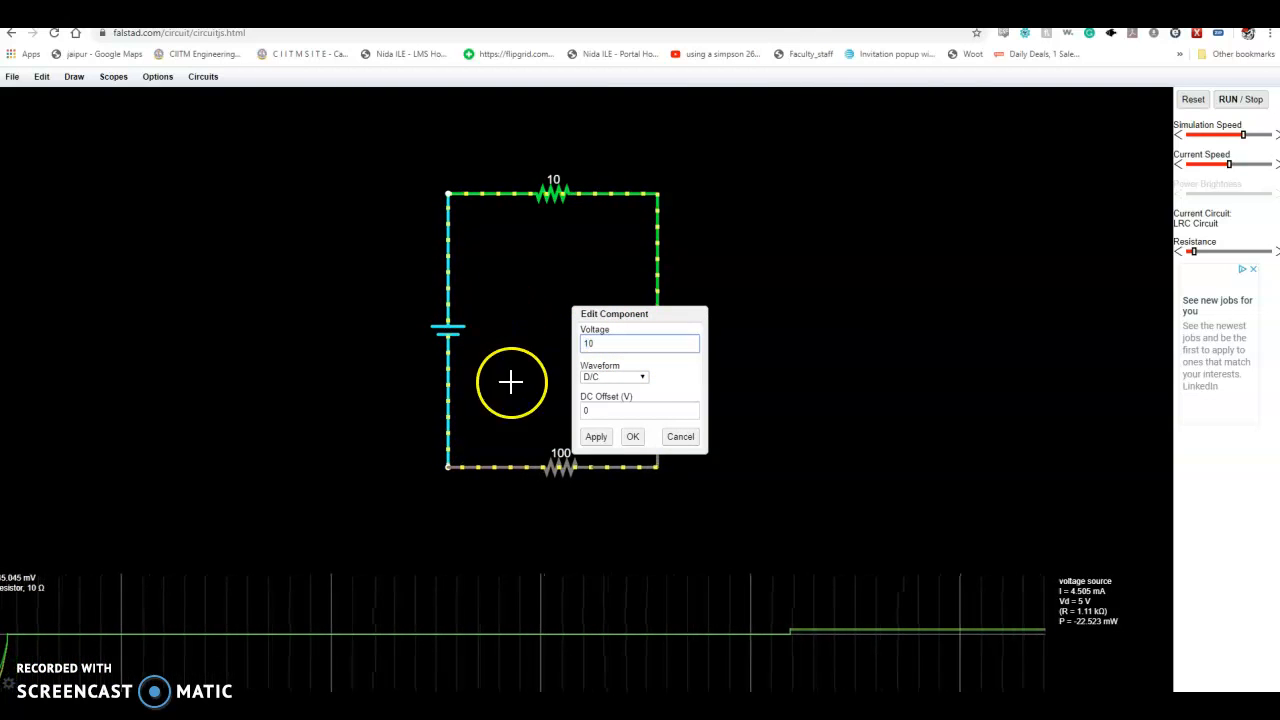
left_click(627, 437)
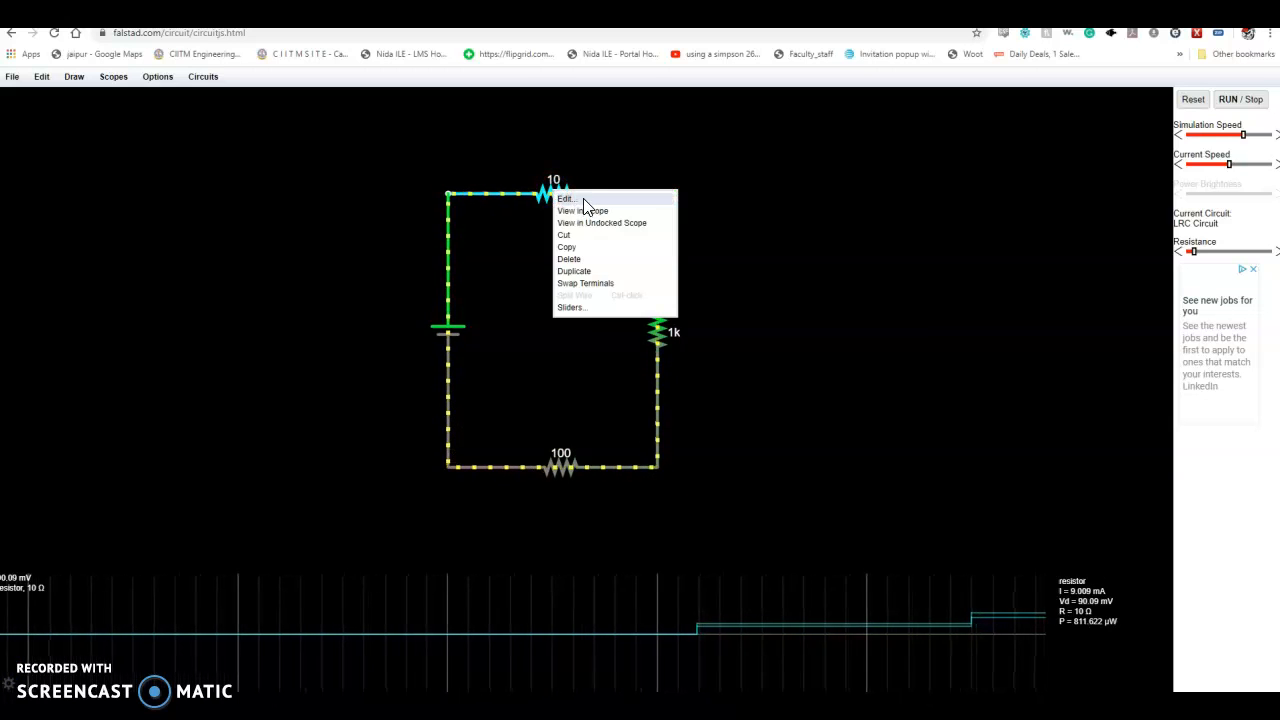
Set the resistance of the 10 ohm resistor on the upper branch to 1k
left_click_drag(612, 386, 497, 346)
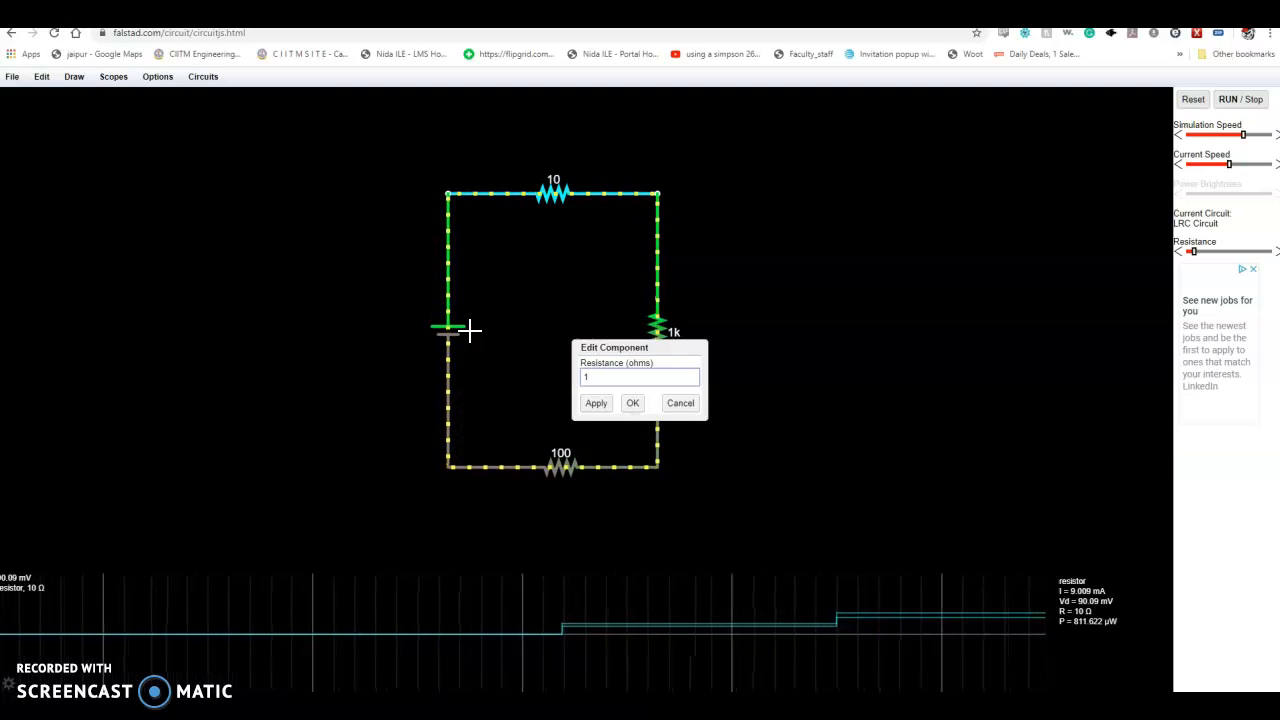
key("Return")
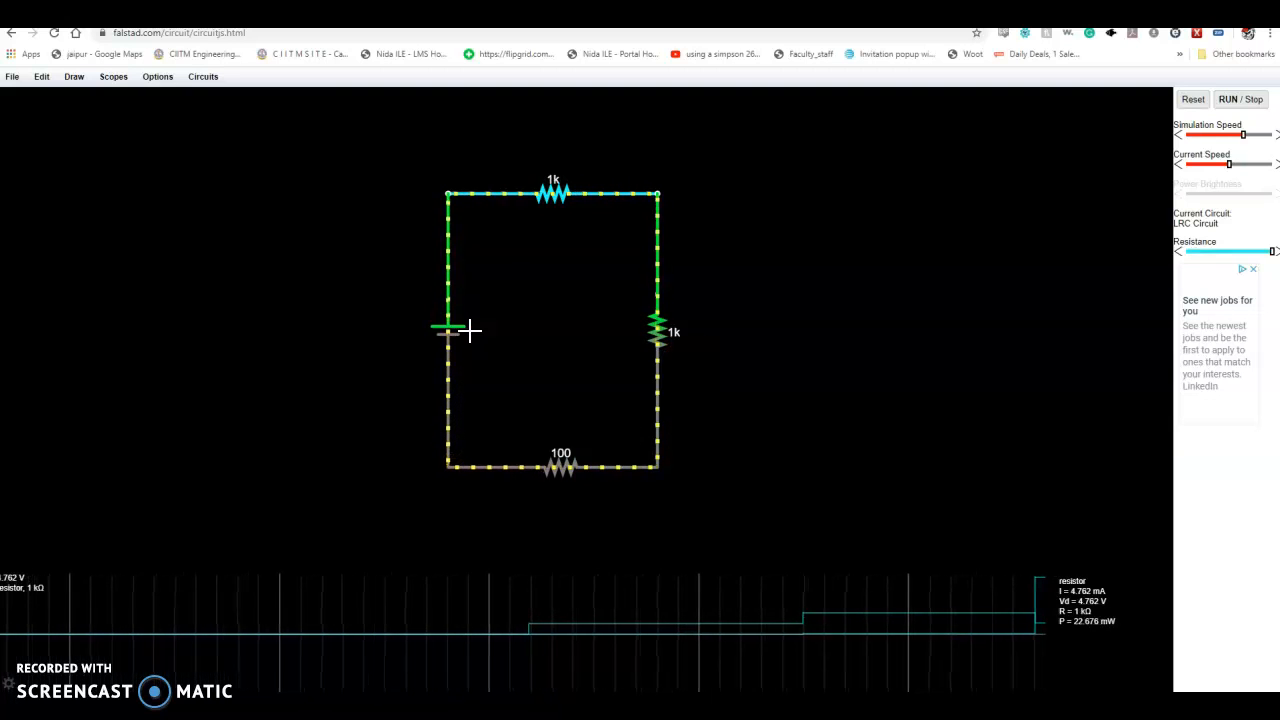
left_click(400, 253)
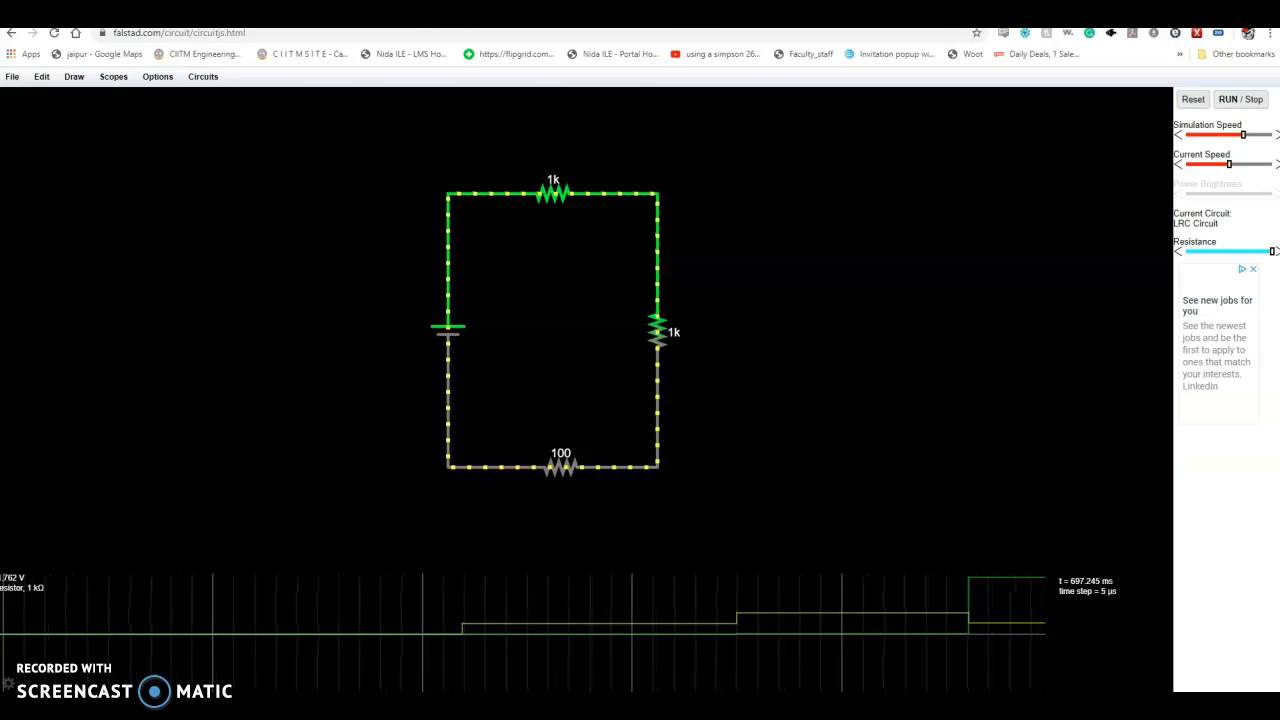
Check the R2 value in the lab sheet's procedure, return to the simulator and set the right-hand resistor's resistance to 2.2k
left_click(300, 16)
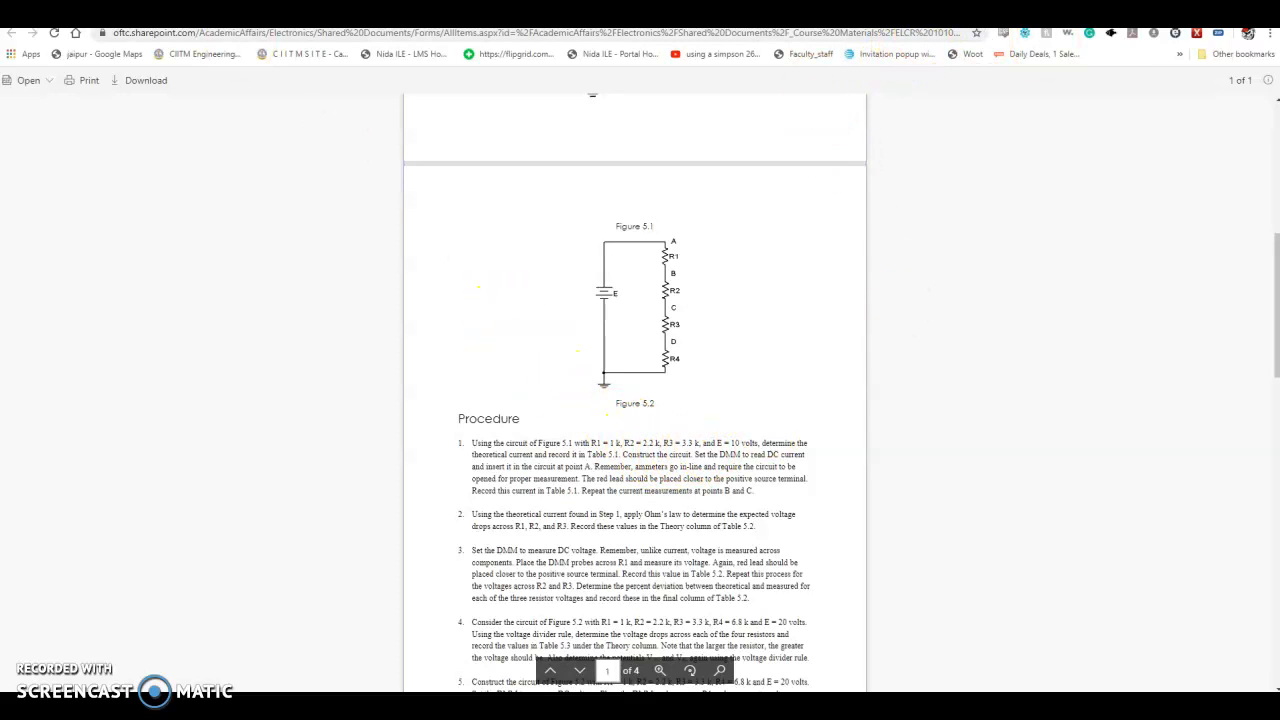
left_click(960, 16)
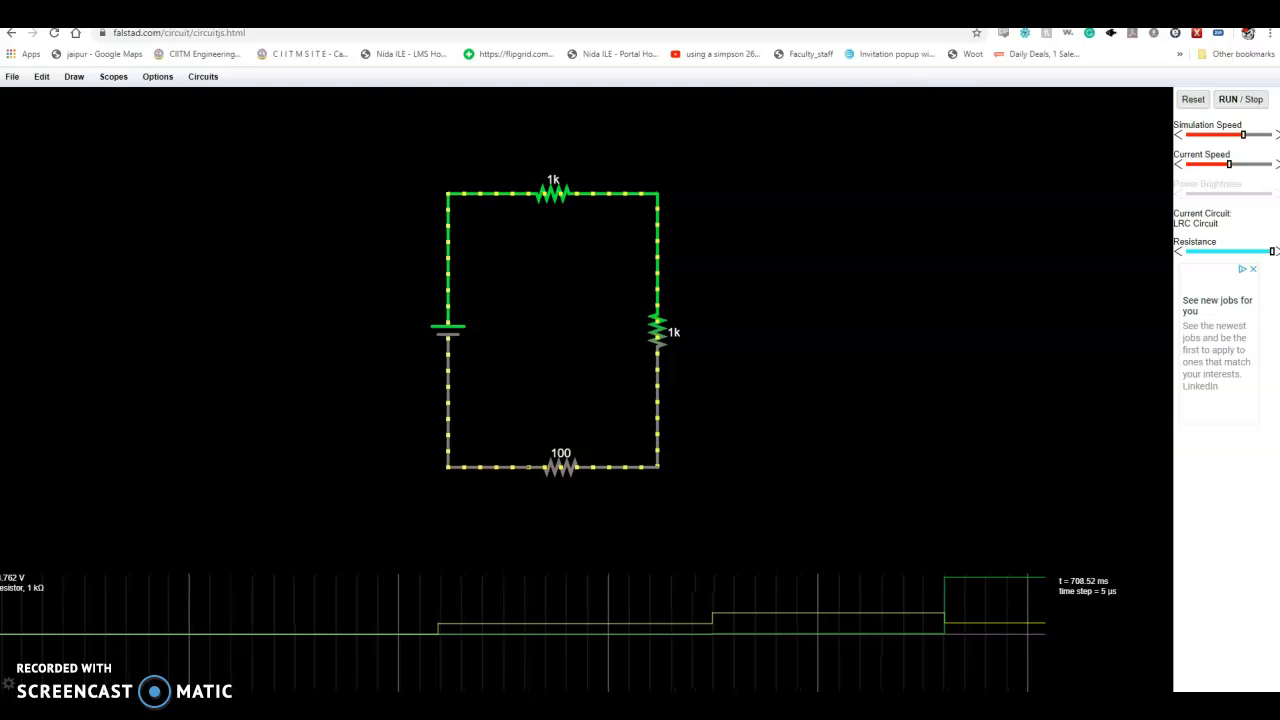
right_click(666, 330)
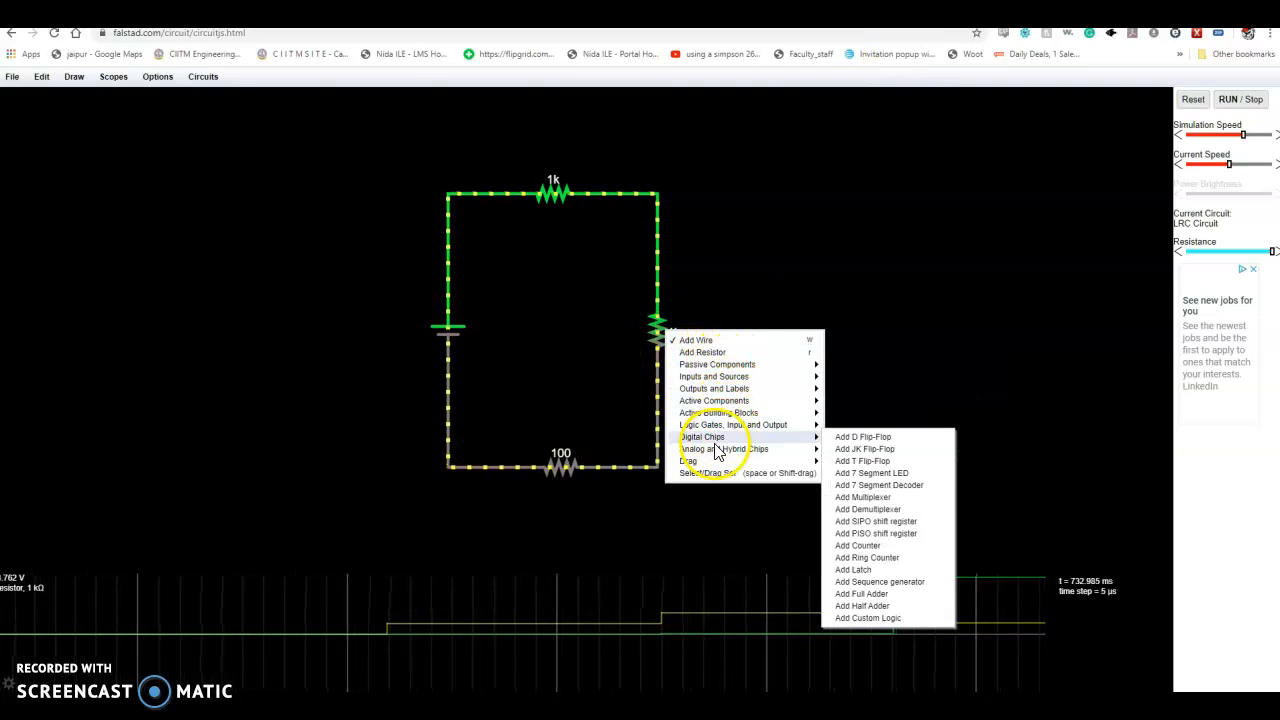
right_click(668, 327)
right_click(660, 332)
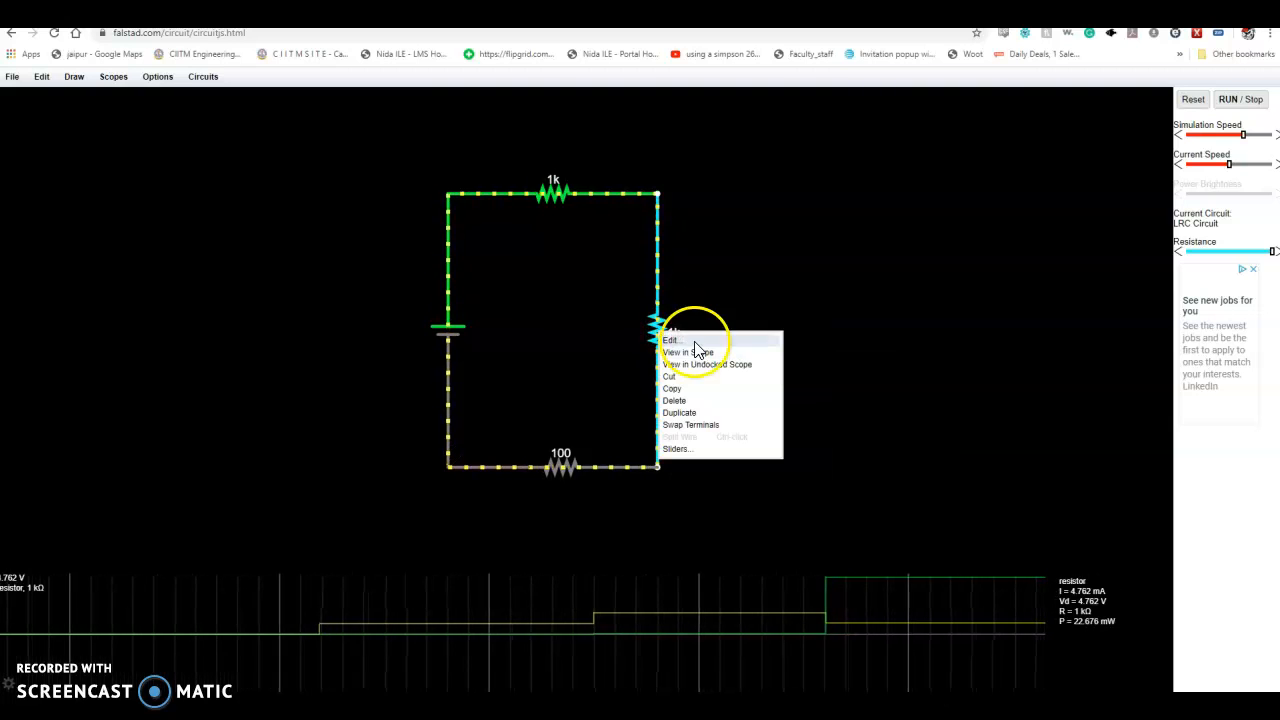
left_click(695, 342)
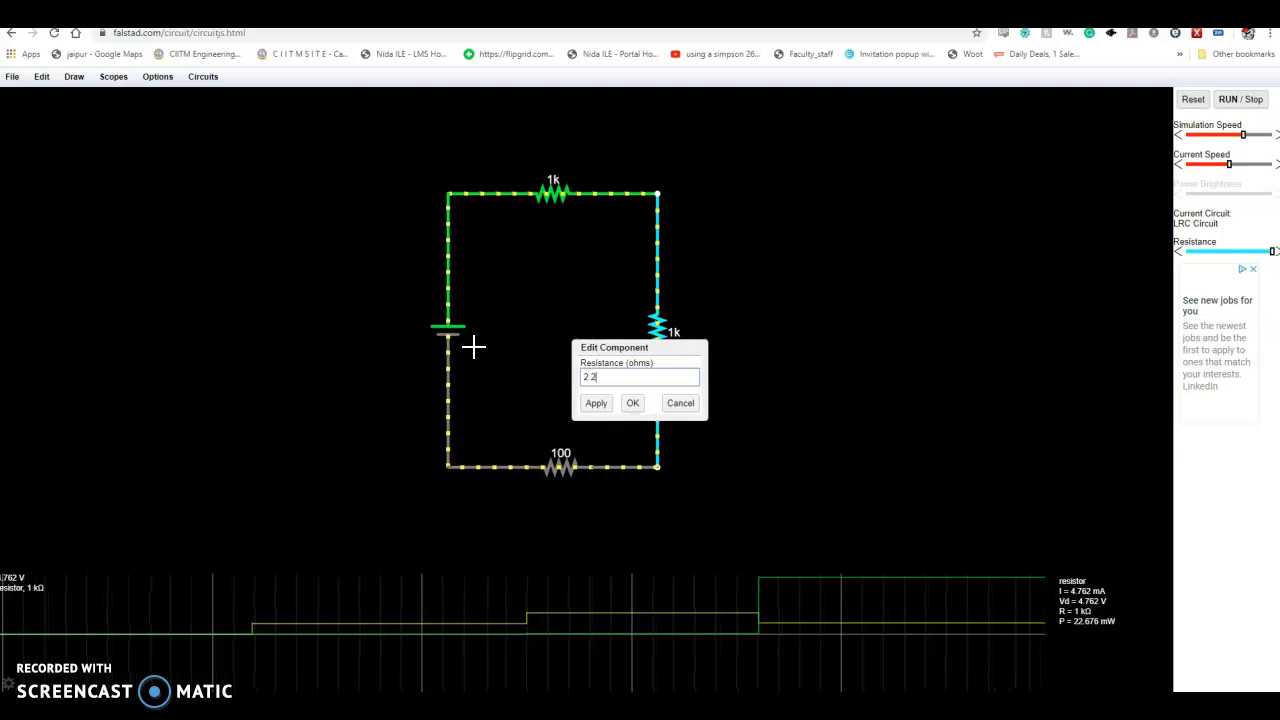
key("Return")
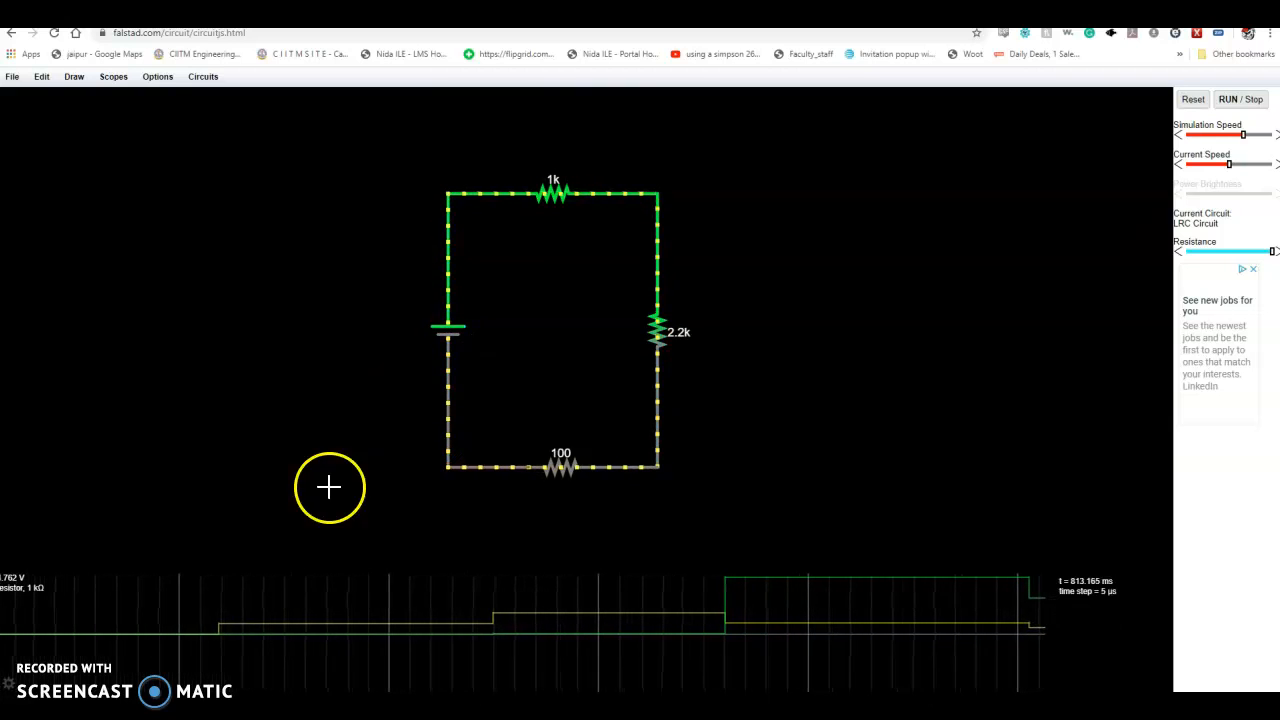
Set the resistance of the 100 ohm resistor on the lower branch to 3.3k
right_click(543, 470)
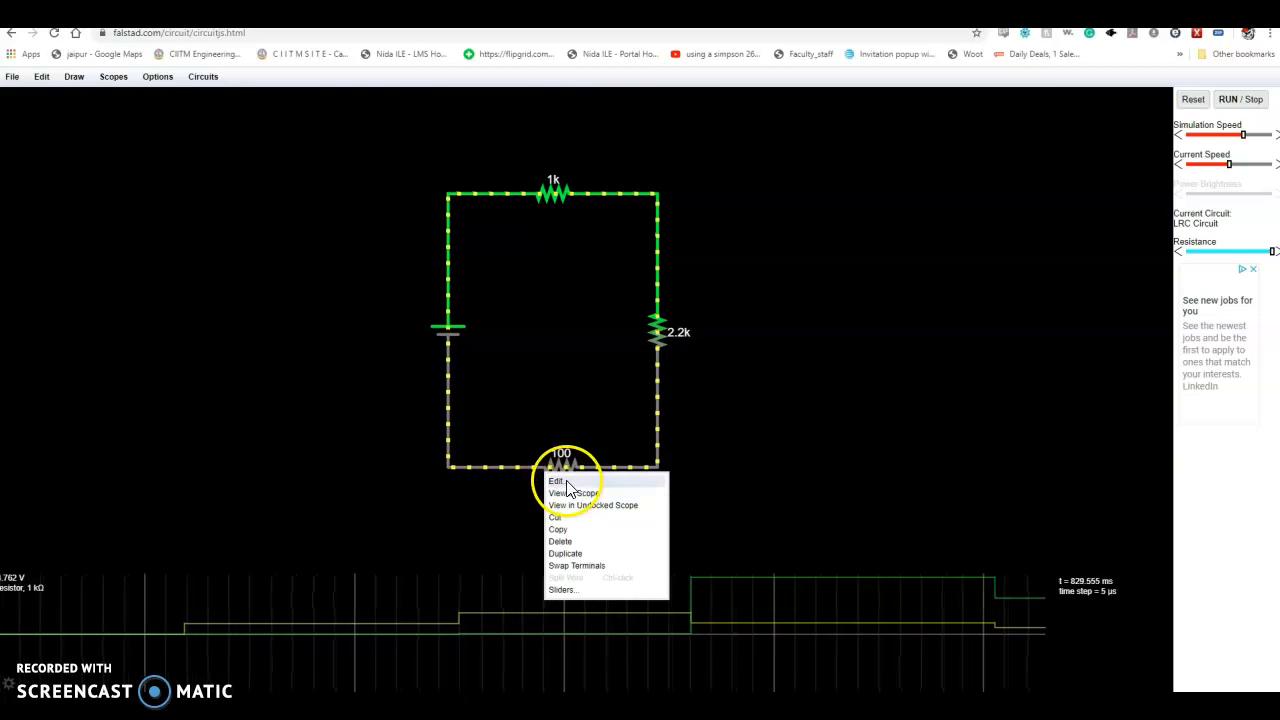
left_click(560, 482)
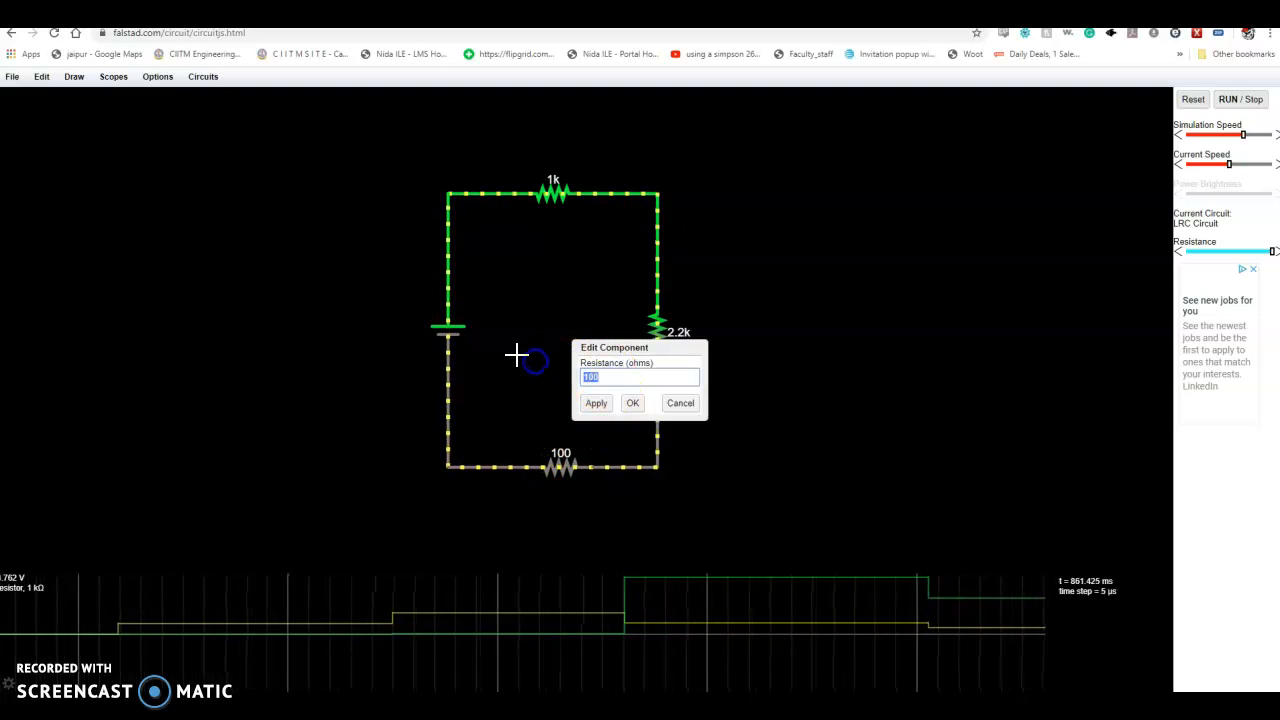
key("Return")
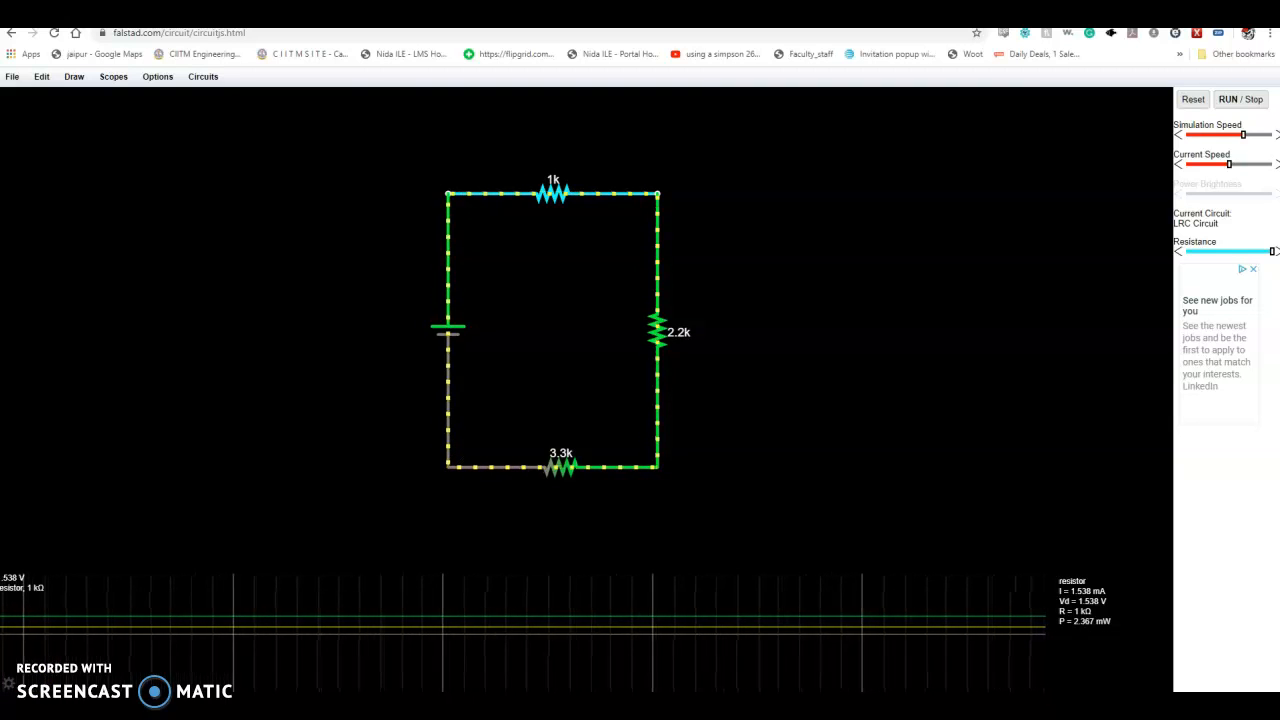
Switch to Calculator and compute the theoretical circuit current as 10 ÷ 6.5
left_click_drag(54, 149, 959, 158)
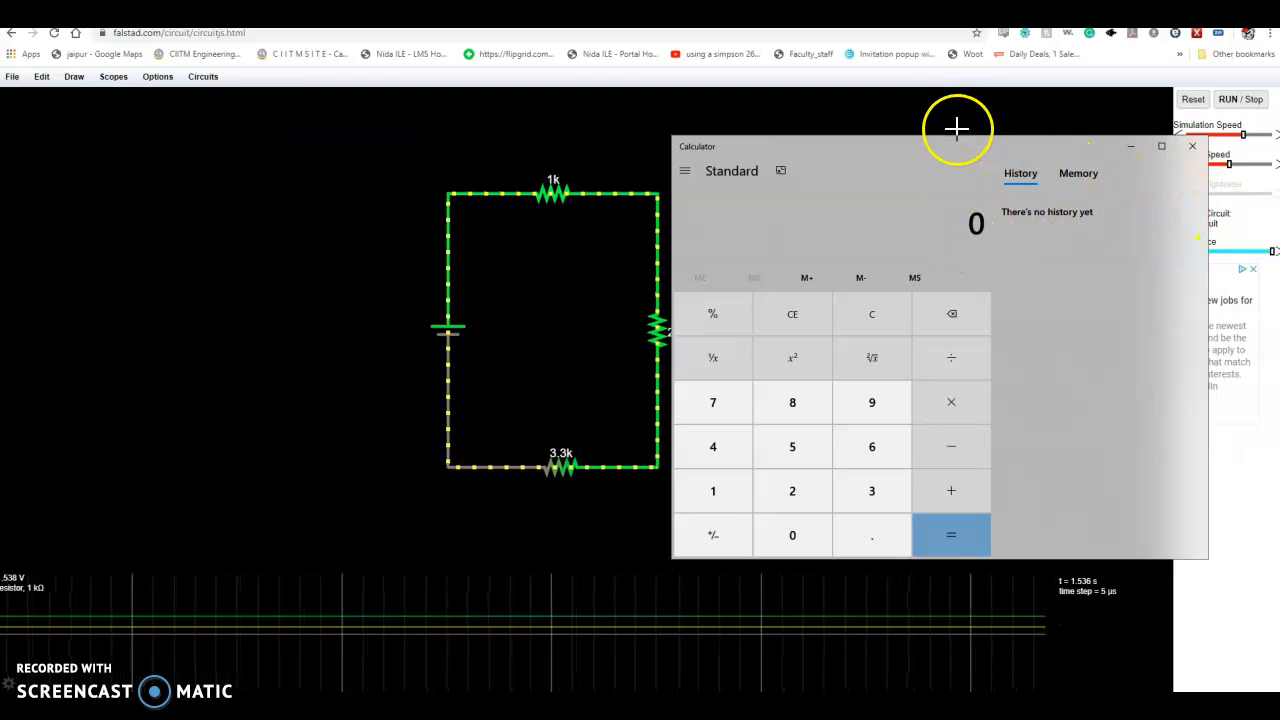
left_click_drag(952, 142, 974, 136)
left_click(738, 485)
left_click(814, 527)
left_click(976, 352)
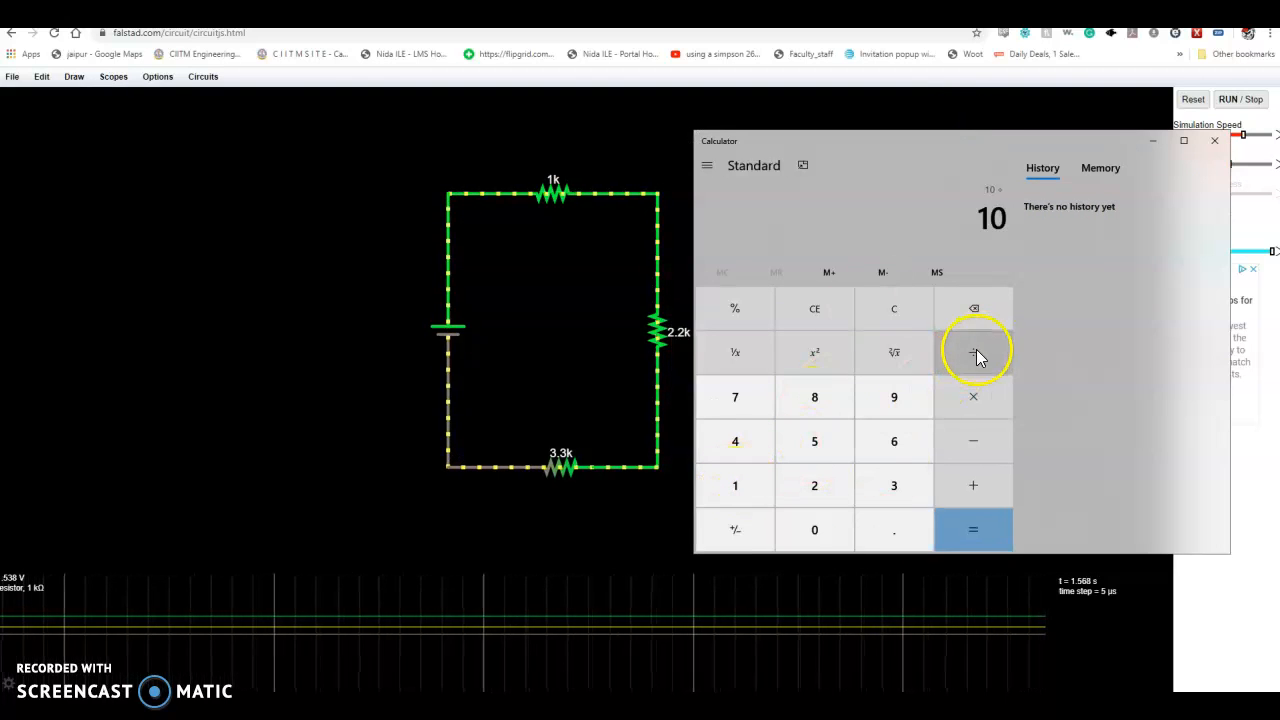
left_click(916, 428)
left_click(894, 520)
left_click(841, 455)
left_click(973, 529)
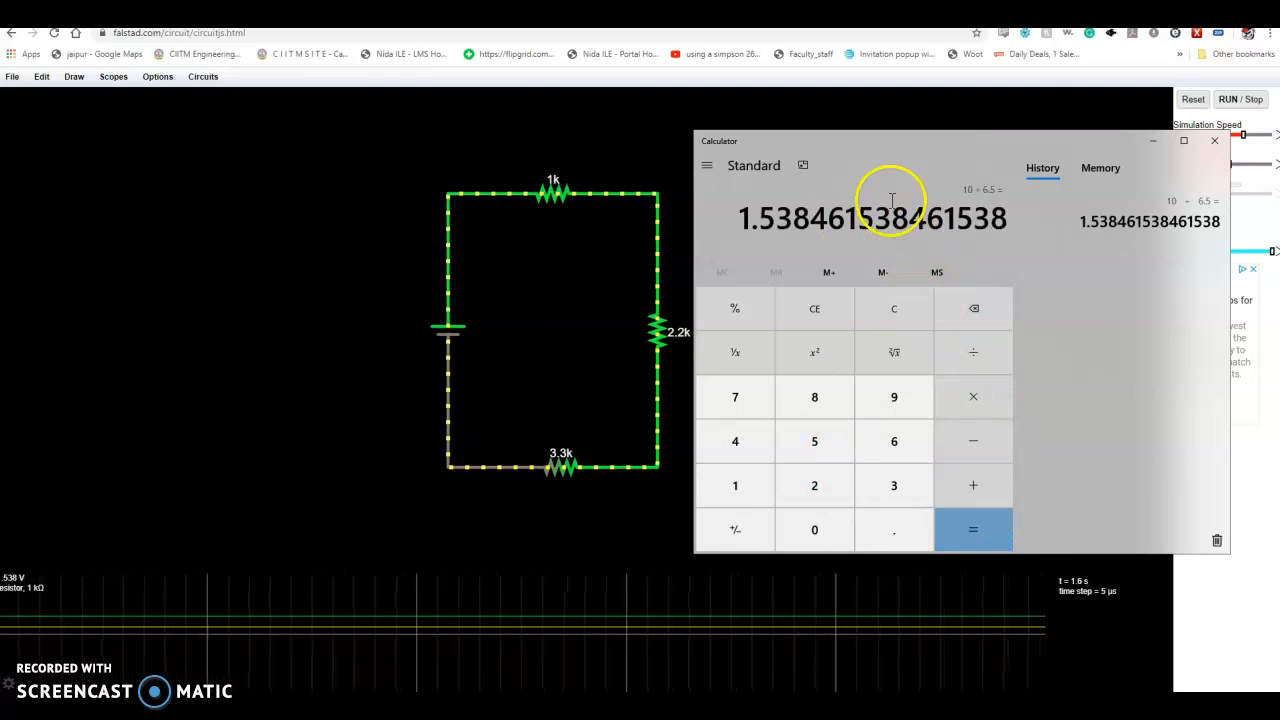
Move the calculator off the circuit and compare its result with the simulated current through the 2.2k and 1k resistors
left_click_drag(930, 140, 120, 127)
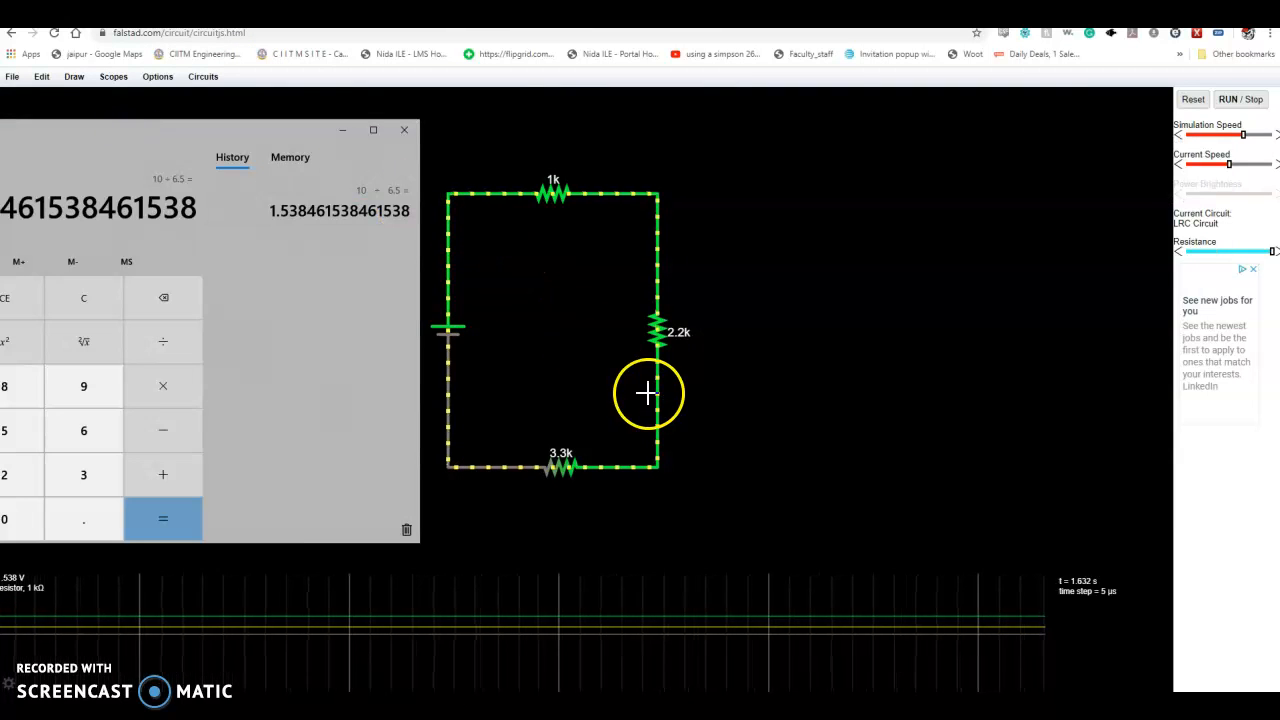
mouse_move(656, 393)
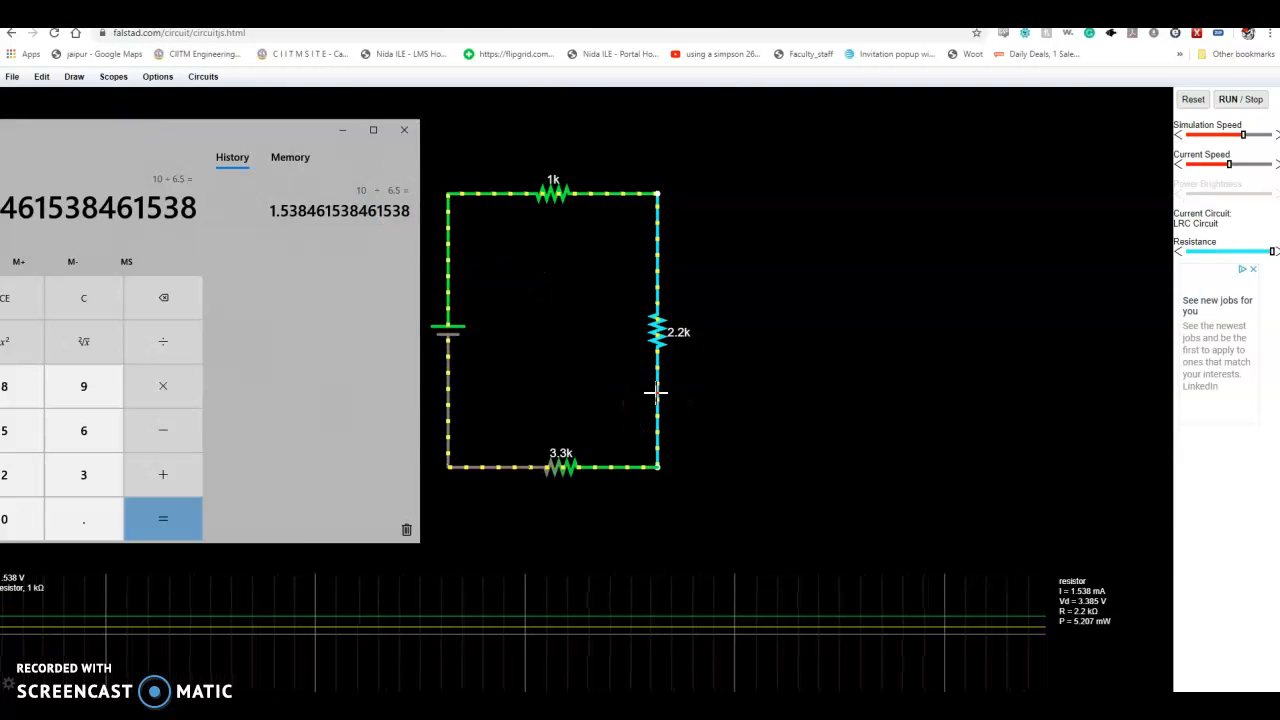
left_click(657, 243)
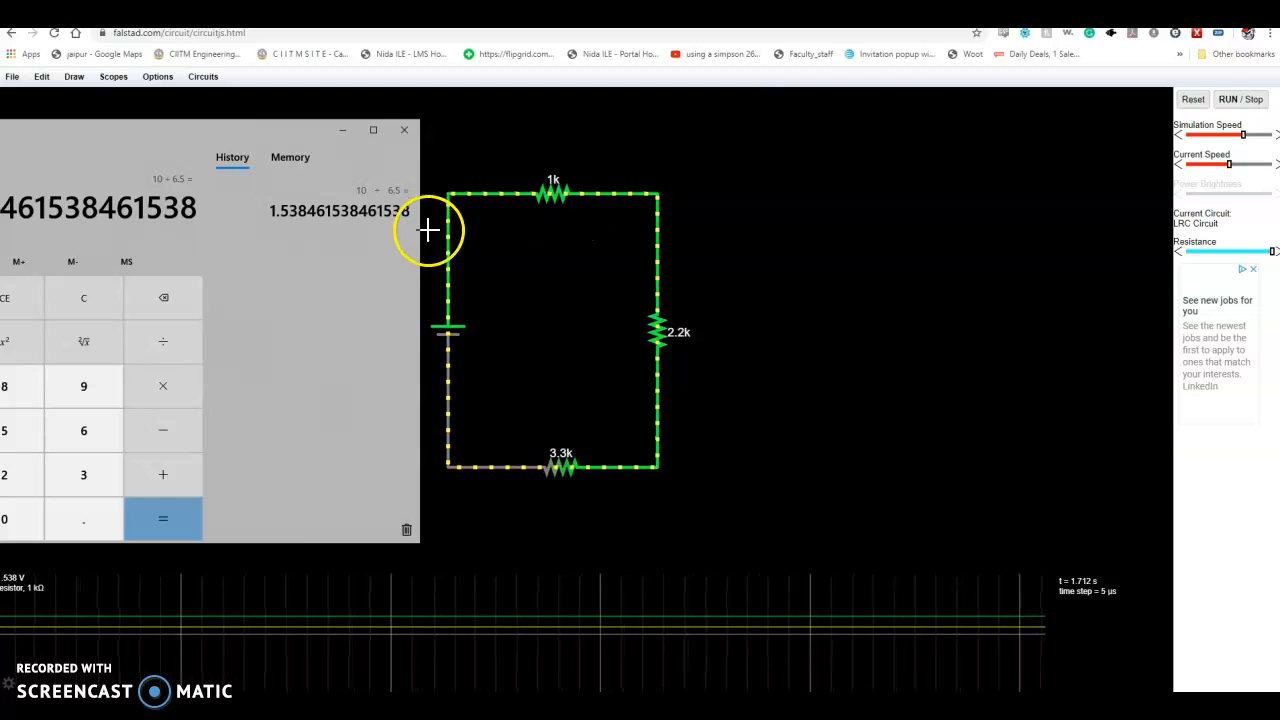
left_click(562, 182)
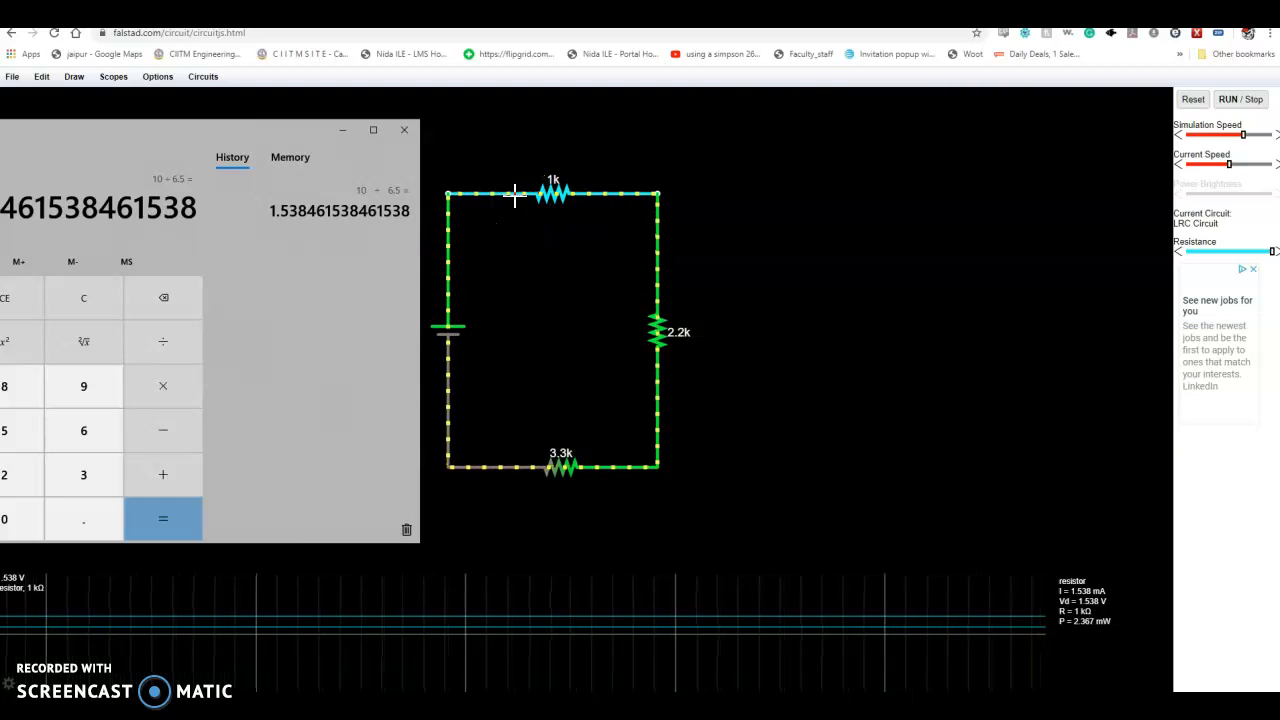
Add the calculated current to the calculator's memory and multiply it by 2.2 to get the theoretical voltage drop across R2
left_click_drag(274, 131, 416, 120)
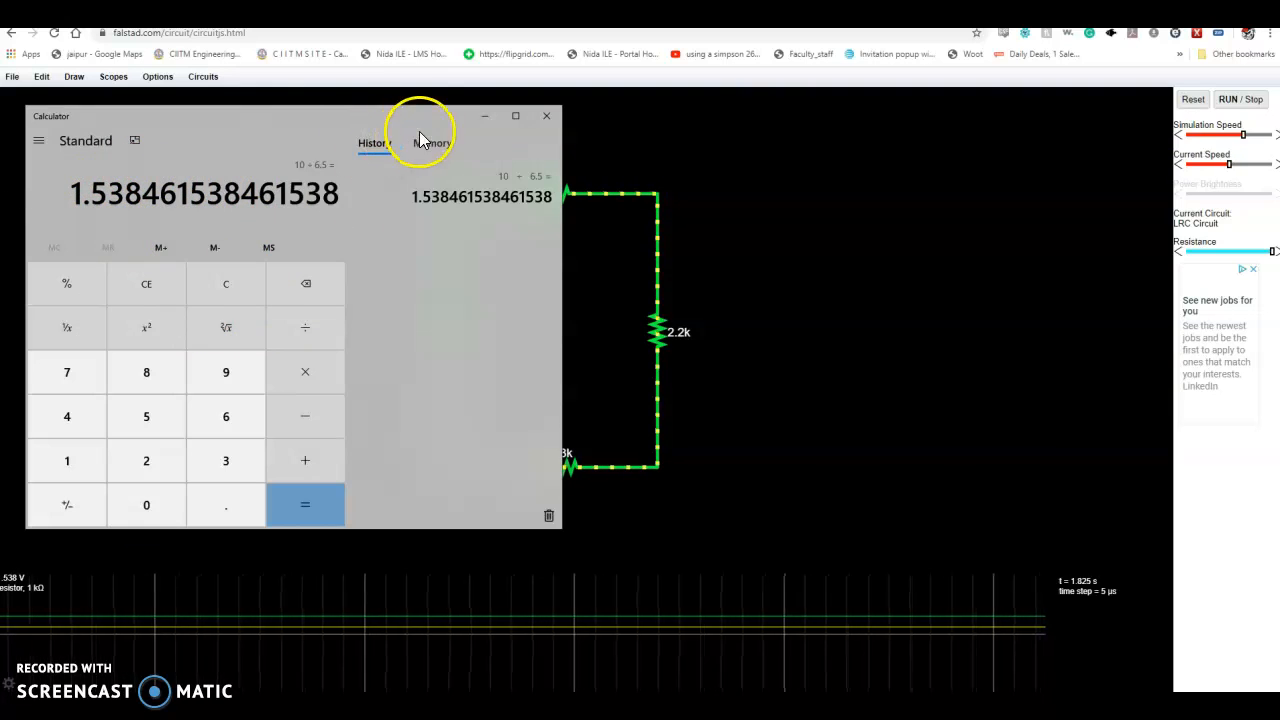
left_click_drag(392, 122, 382, 123)
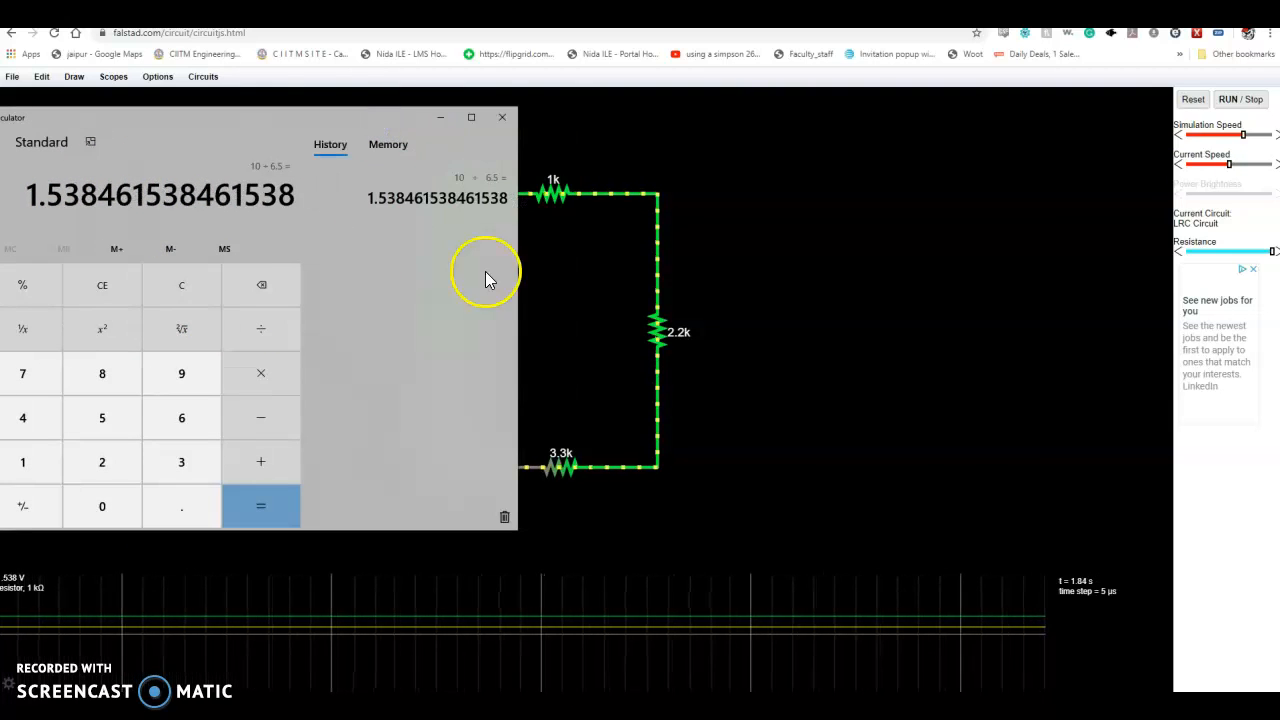
mouse_move(654, 289)
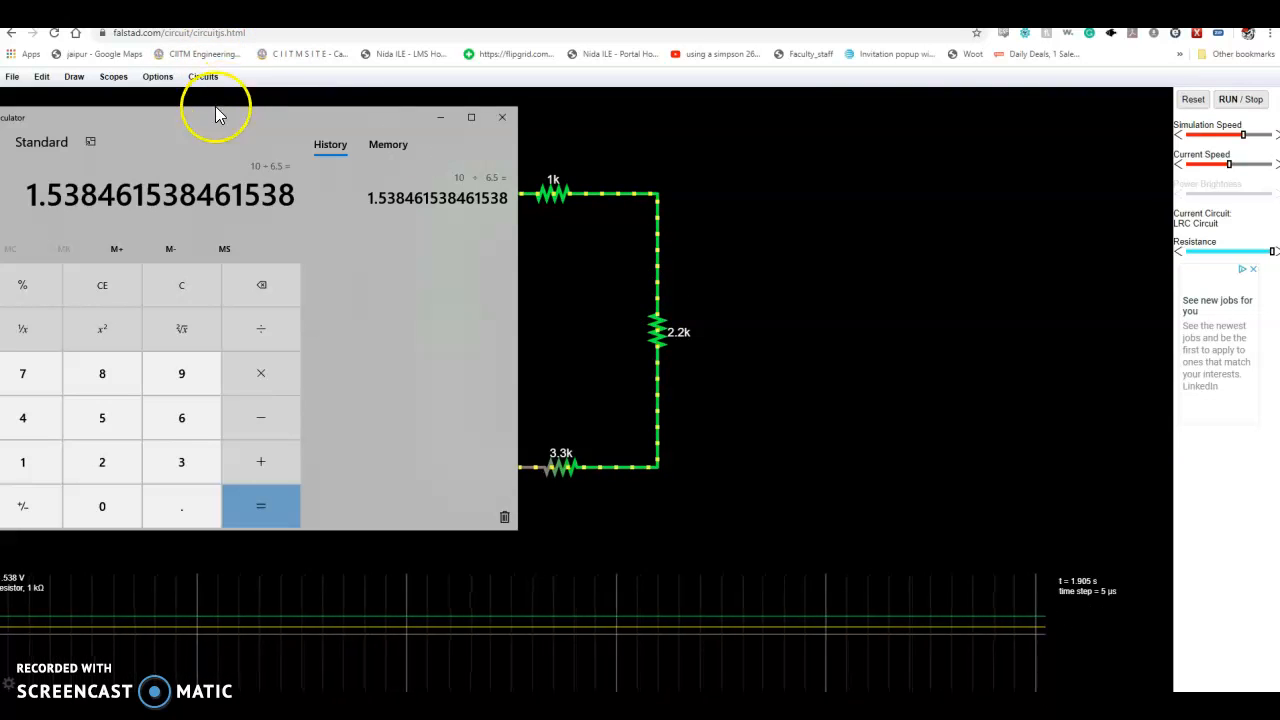
left_click(120, 262)
left_click(255, 370)
left_click(132, 462)
left_click(157, 505)
left_click(122, 460)
left_click(261, 511)
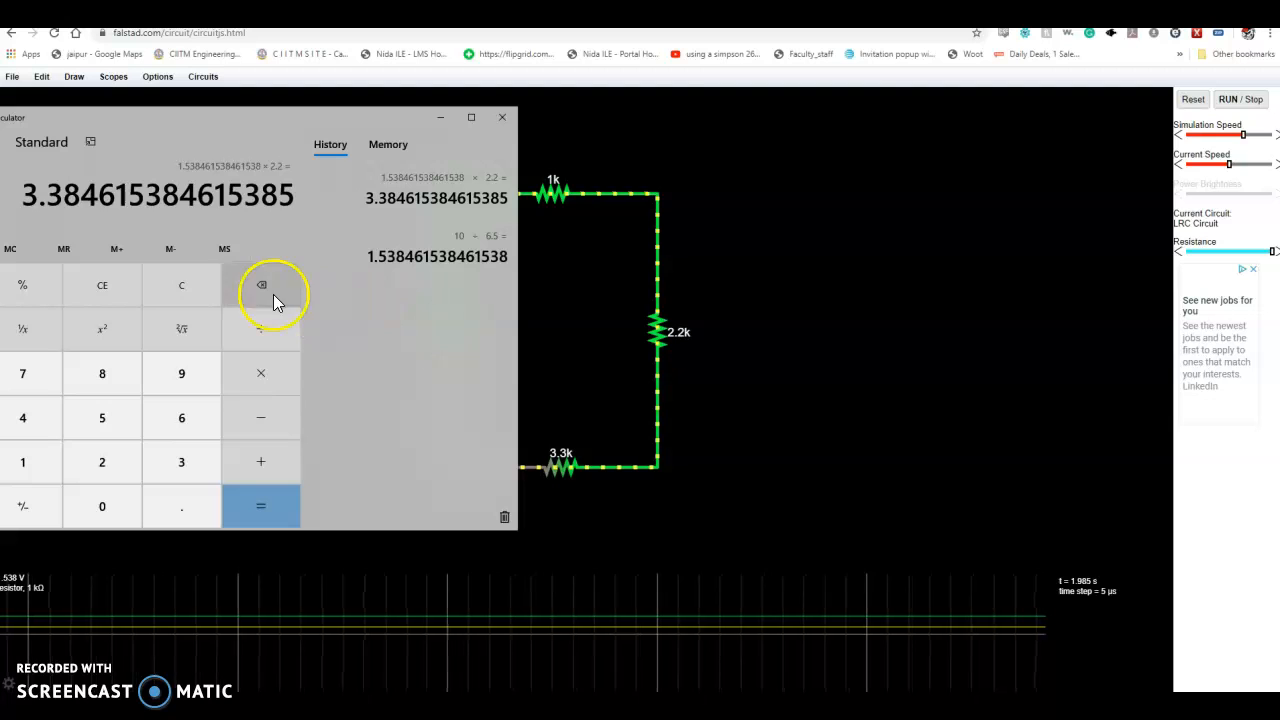
Recall the stored current, multiply it by 3.3 for the theoretical drop across R3, and close the calculator after comparing with the circuit
left_click(63, 249)
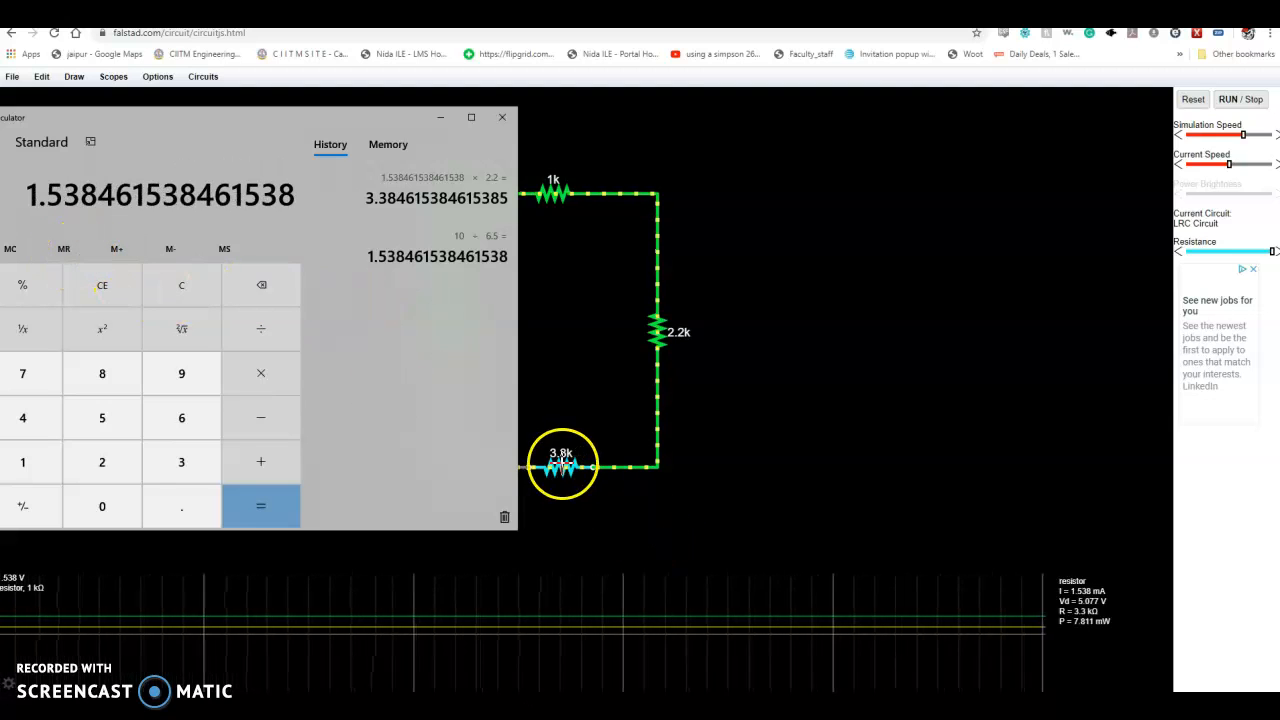
left_click(273, 375)
left_click(209, 458)
left_click(203, 522)
left_click(197, 463)
left_click(256, 520)
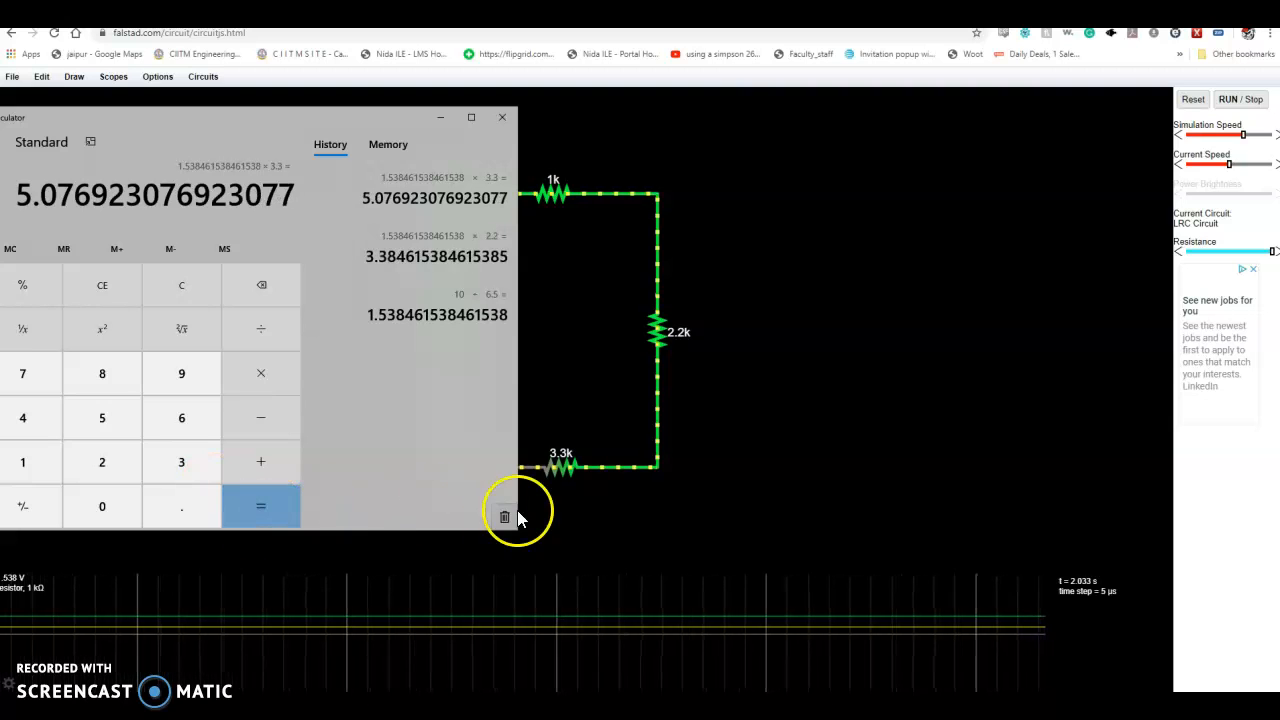
mouse_move(606, 465)
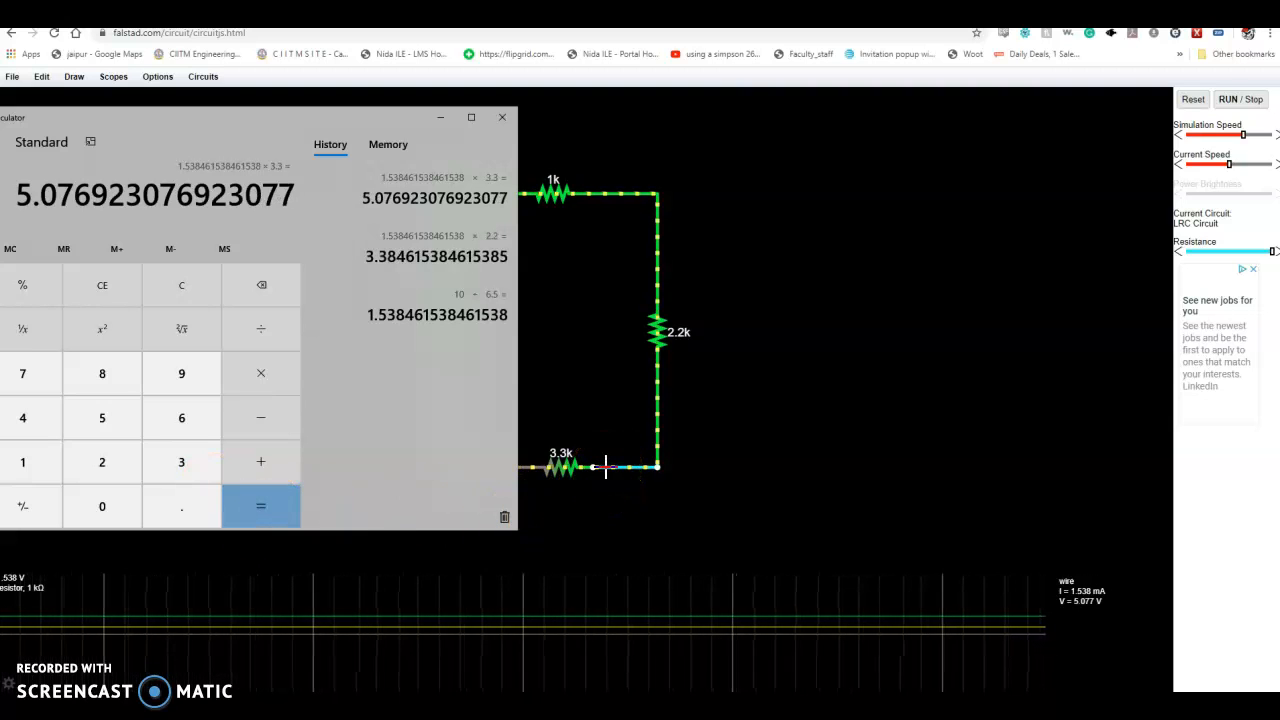
left_click(502, 118)
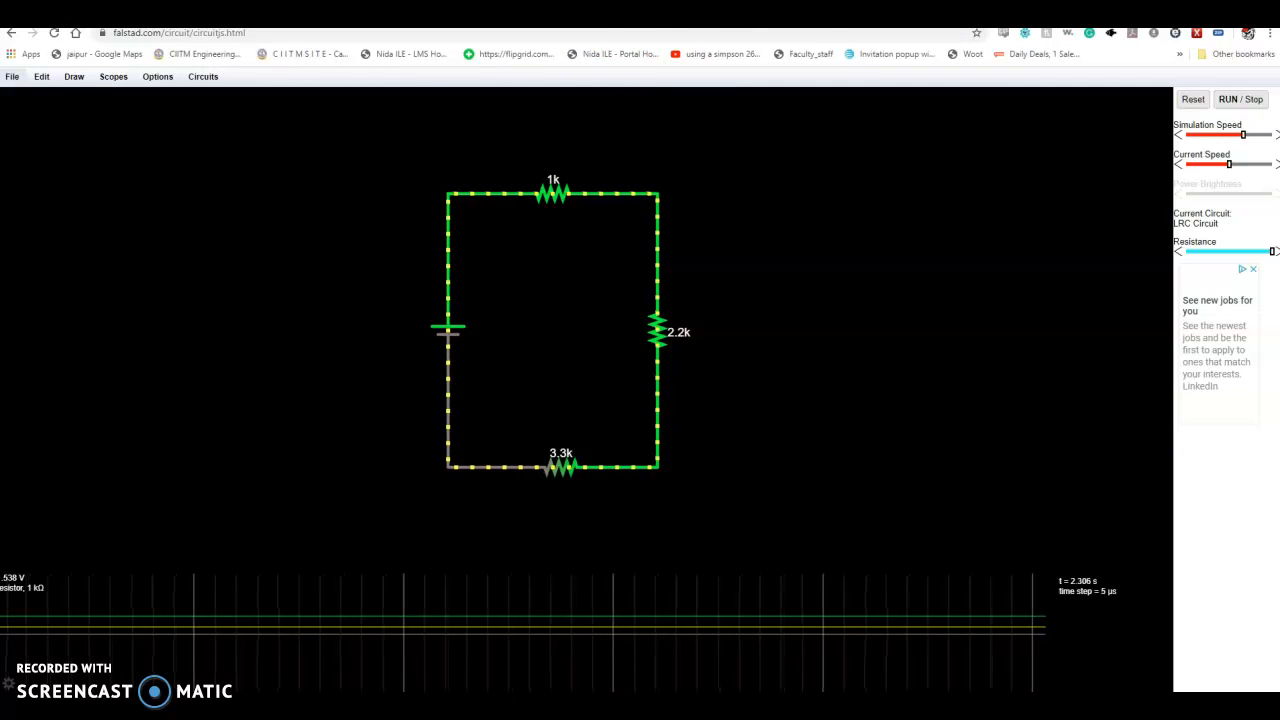
Switch to the lab sheet and examine the schematic and the blank data tables 5.1 to 5.3
left_click(174, 16)
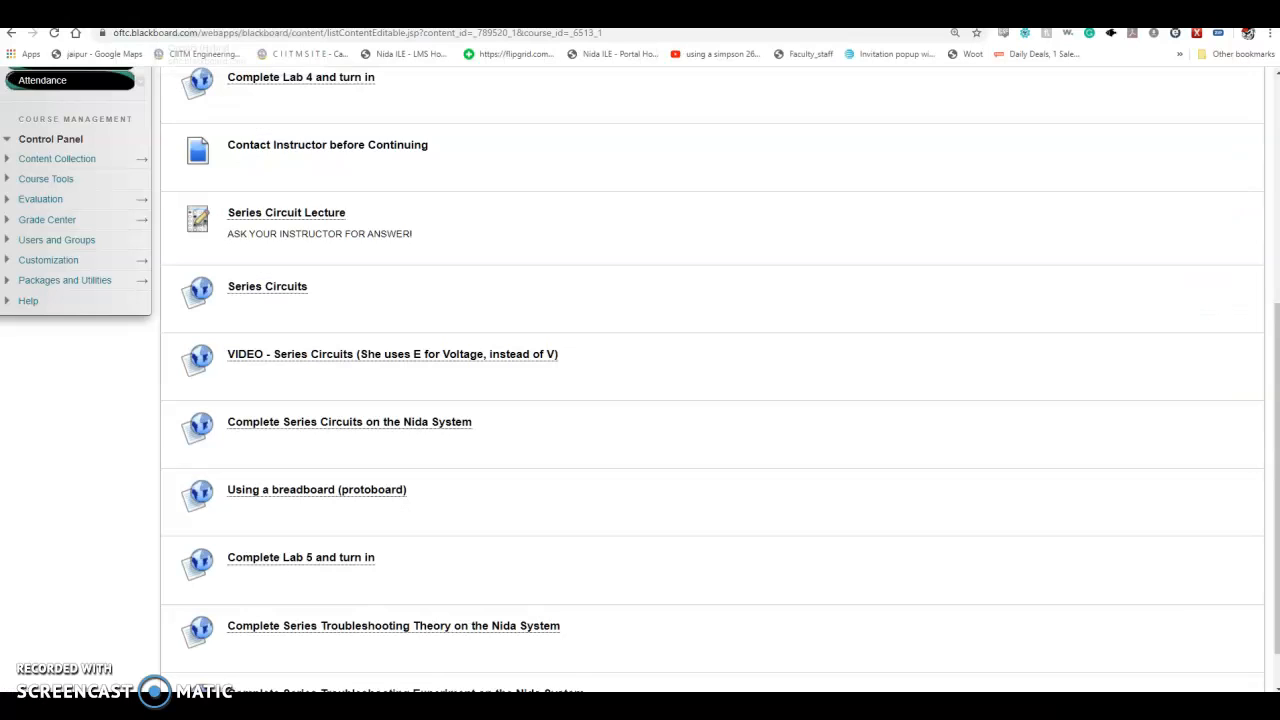
left_click(320, 16)
scroll(629, 355, "down", 1)
scroll(636, 357, "up", 9)
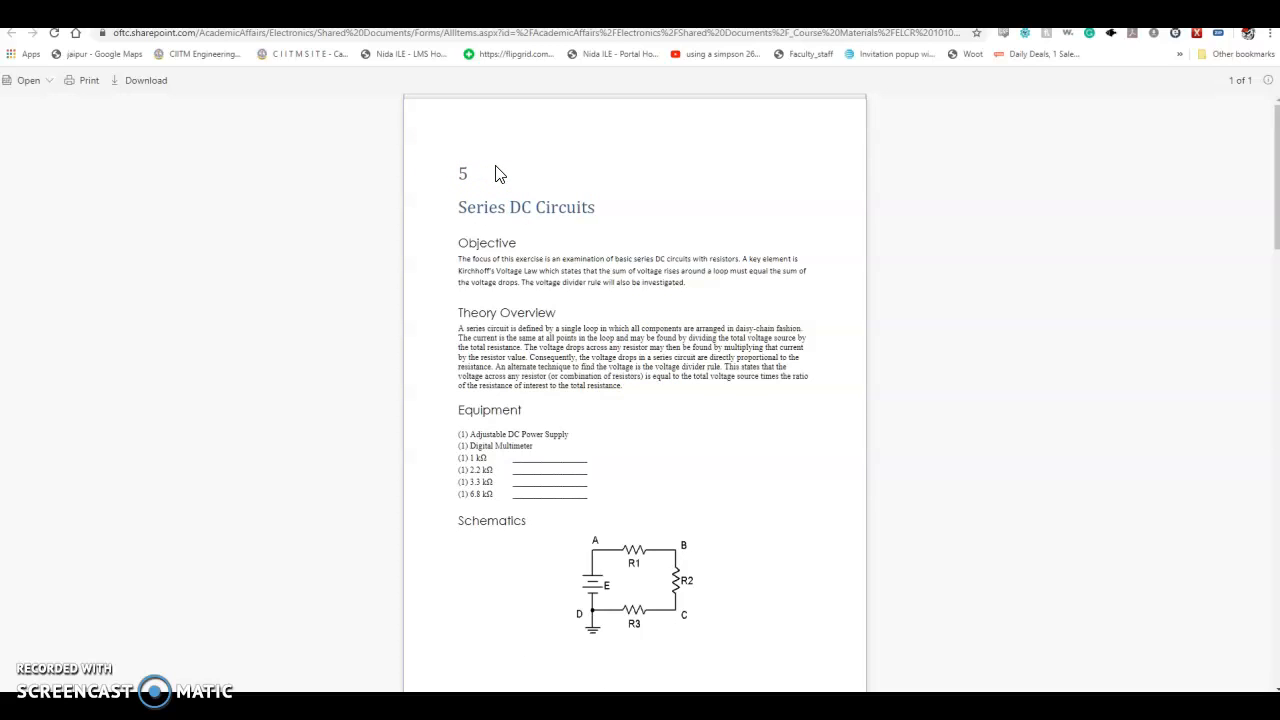
scroll(500, 175, "down", 10)
scroll(519, 212, "down", 5)
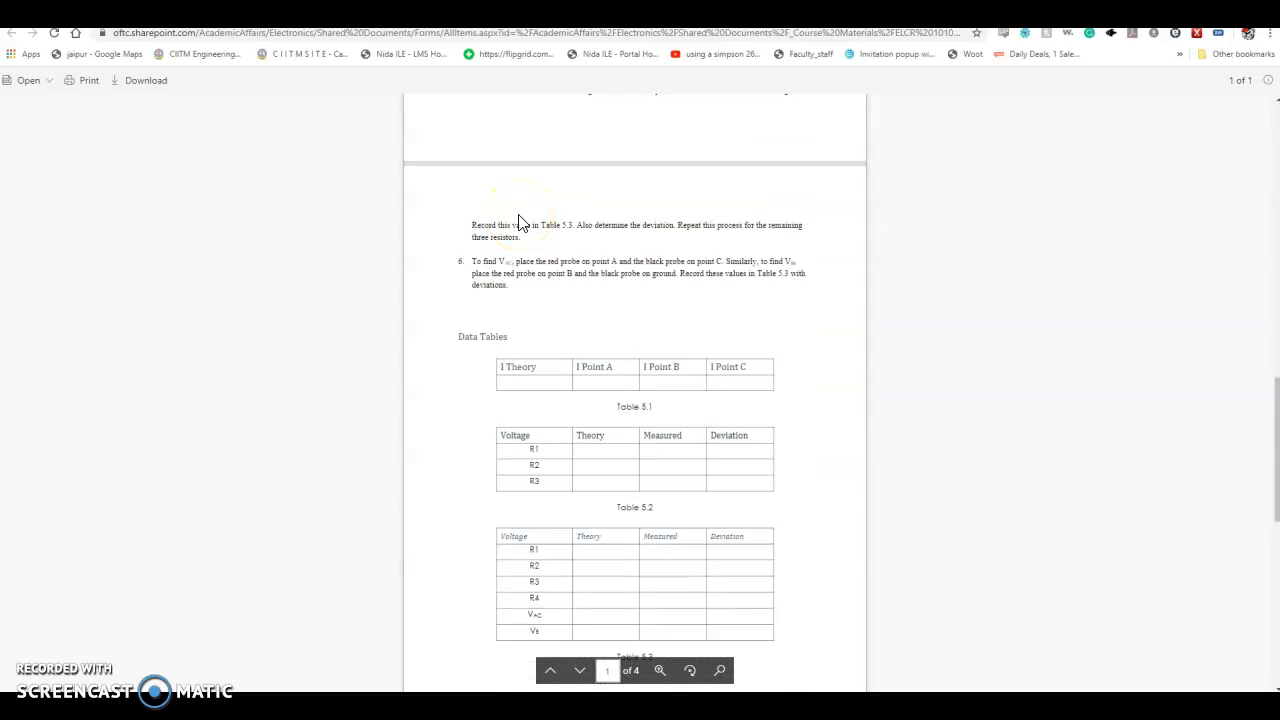
scroll(519, 222, "down", 1)
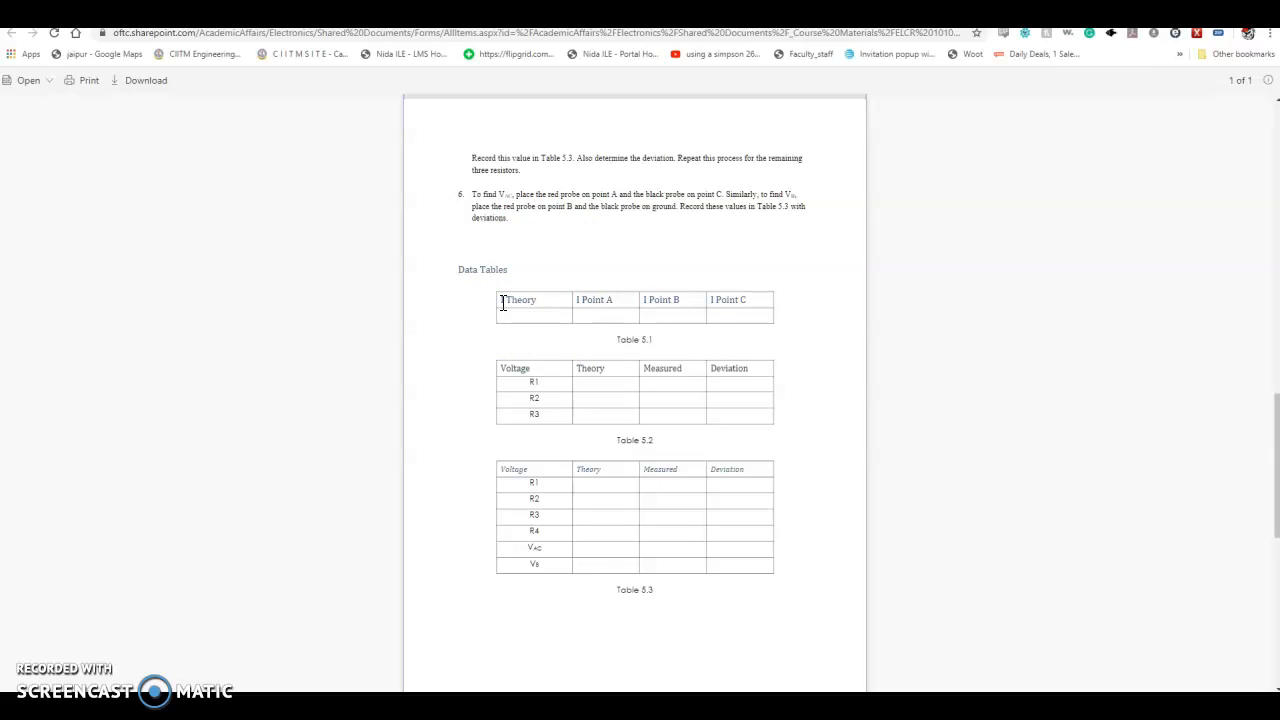
Switch to Word, create a blank document and position its window beside the lab sheet's data tables
left_click(517, 338)
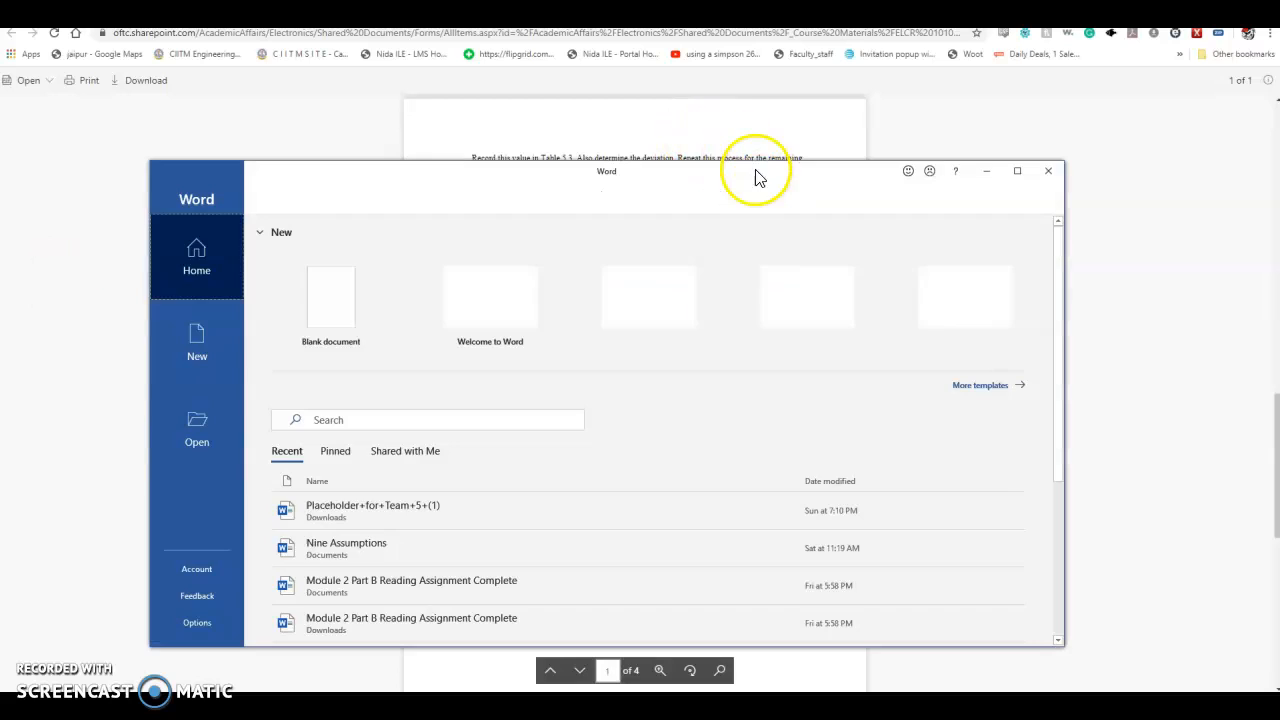
left_click(340, 293)
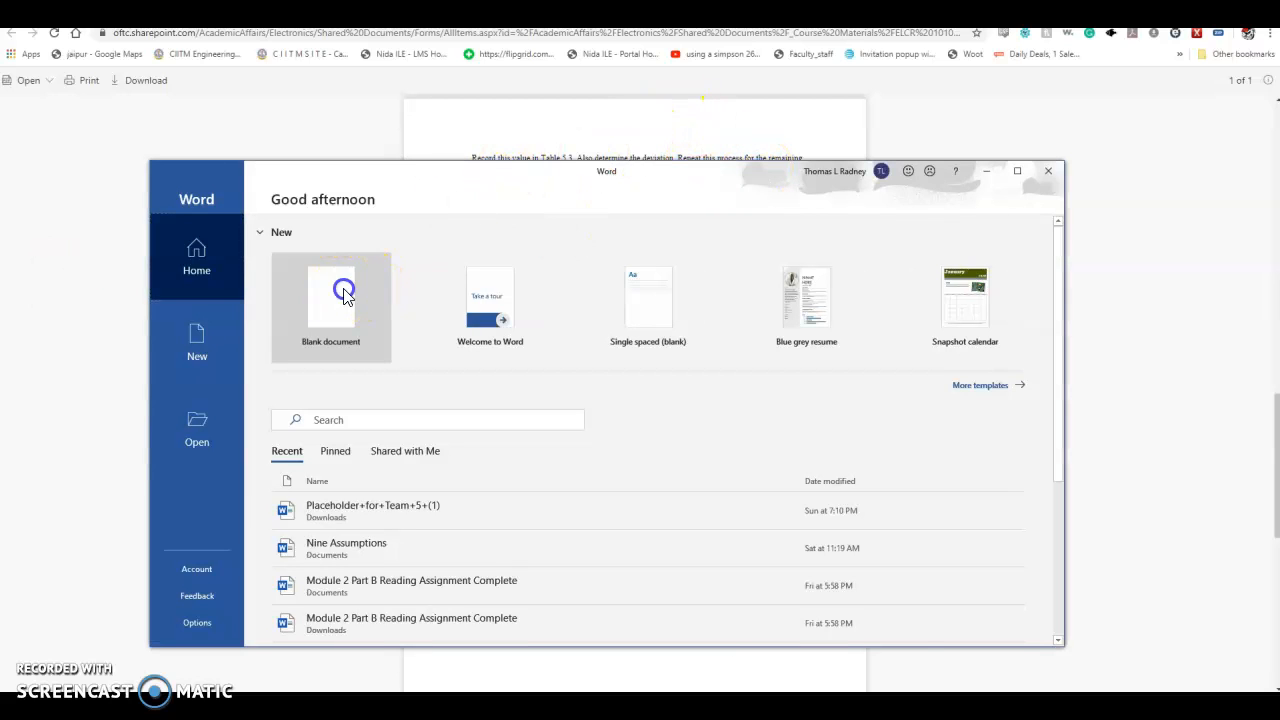
left_click_drag(471, 171, 885, 207)
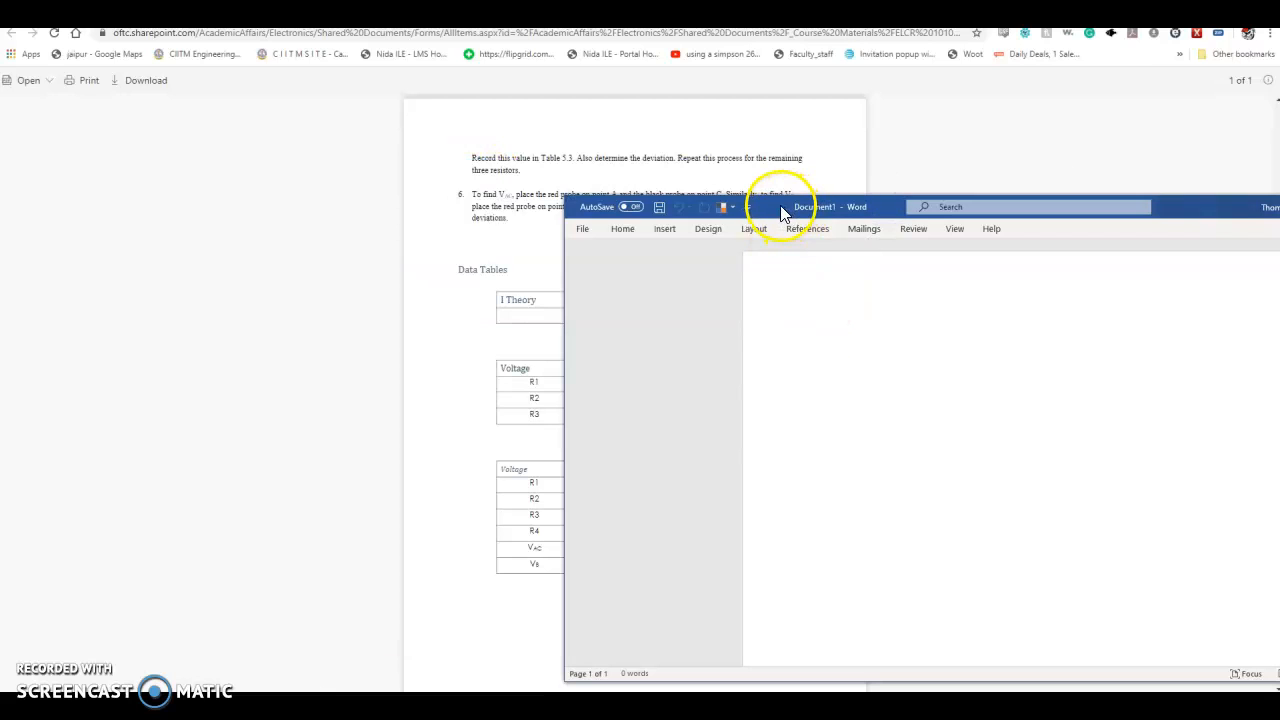
left_click_drag(777, 206, 863, 212)
Enter the student's name, ELCR 1010, Lab 5, Data Table 5.1, I Theory and I Point A lines, and reposition the Word window over the lab sheet
left_click(869, 298)
left_click(920, 337)
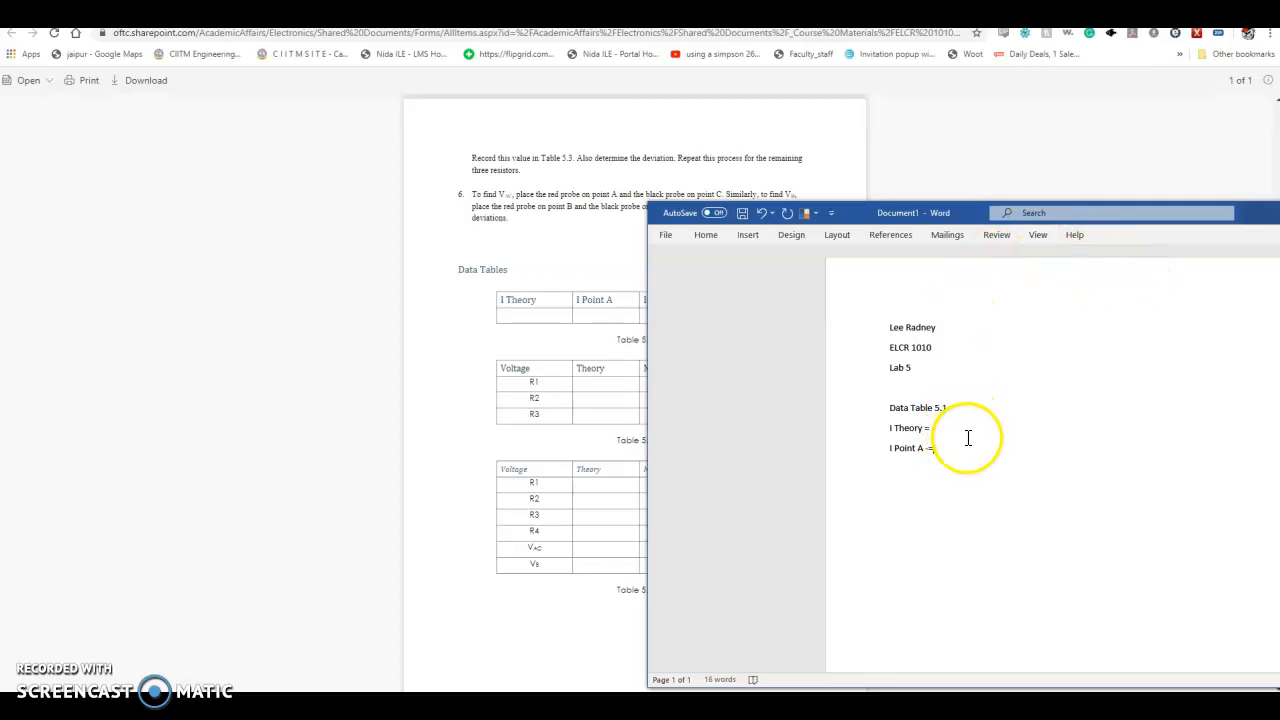
left_click_drag(860, 222, 876, 220)
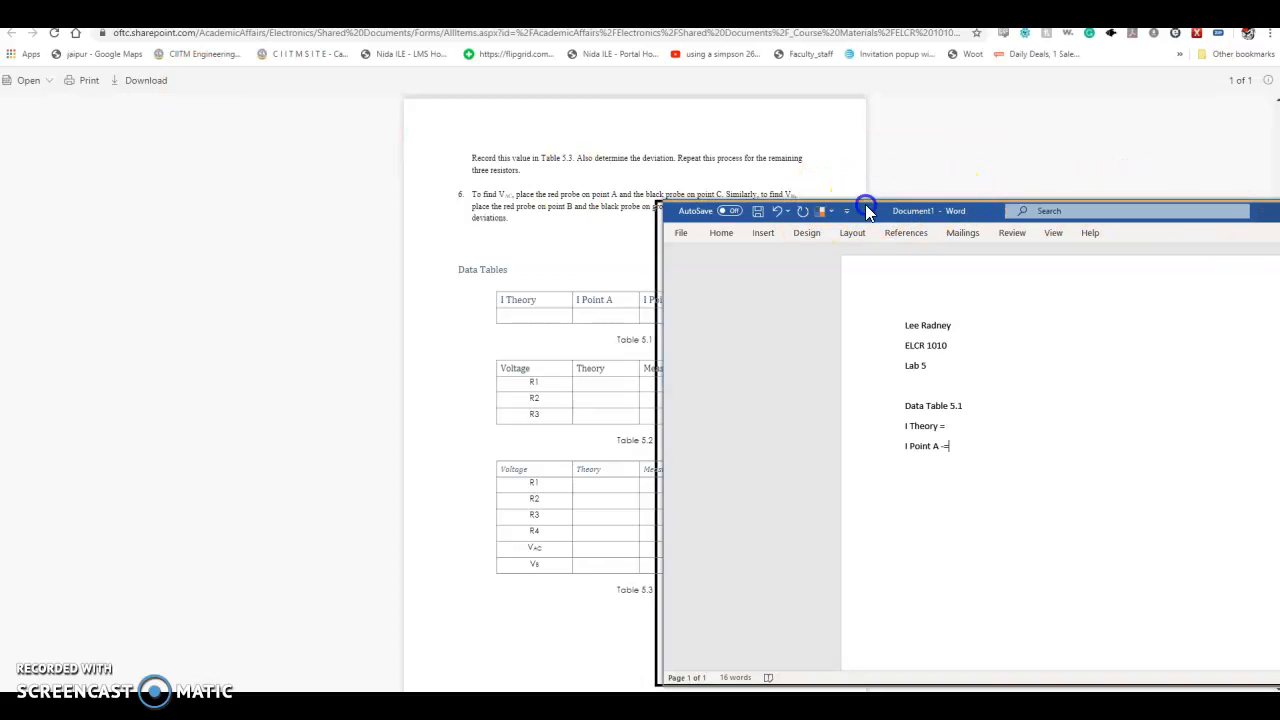
left_click_drag(877, 210, 617, 150)
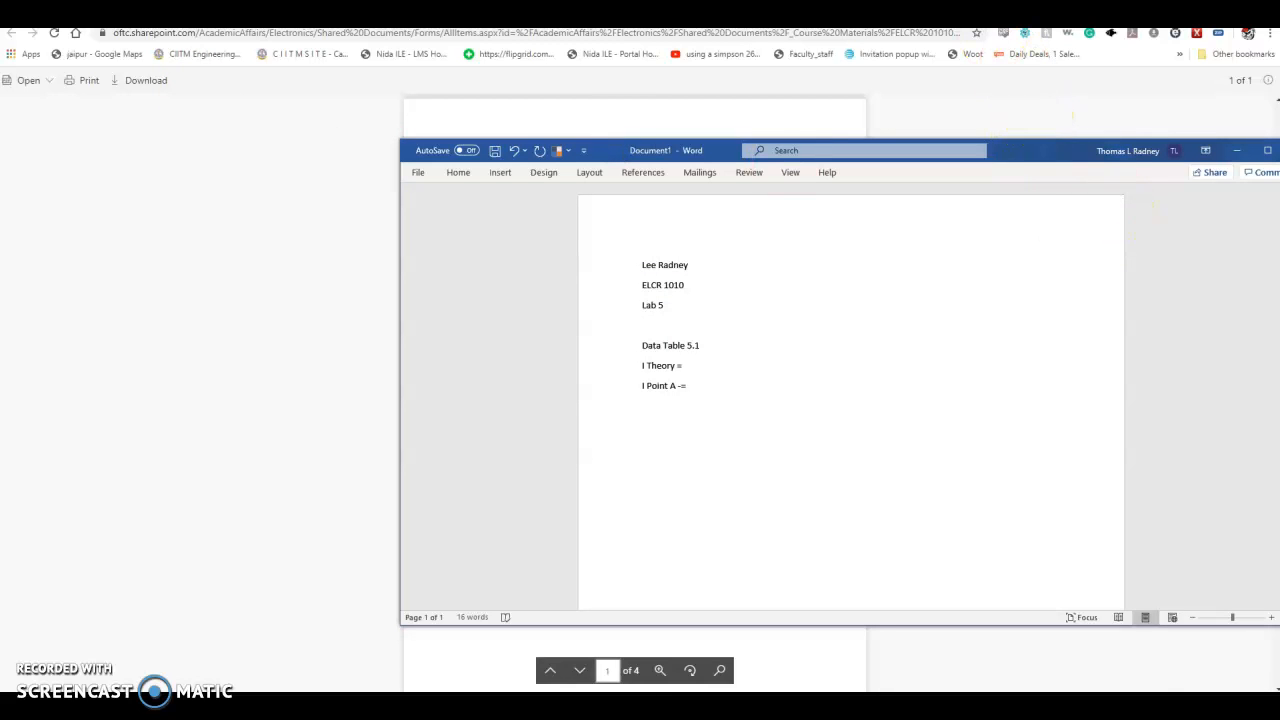
Switch to the Falstad circuit and remove the voltage source, the 1k resistor and the 2.2k resistor
left_click(985, 14)
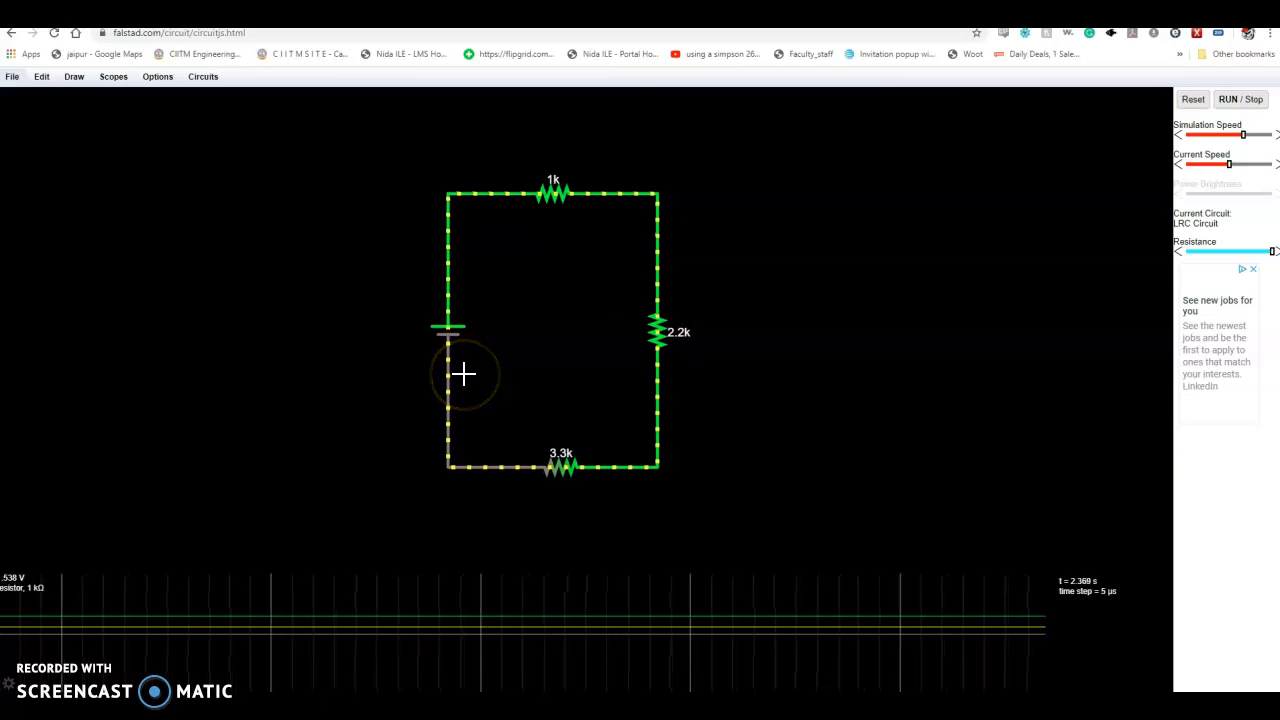
mouse_move(464, 373)
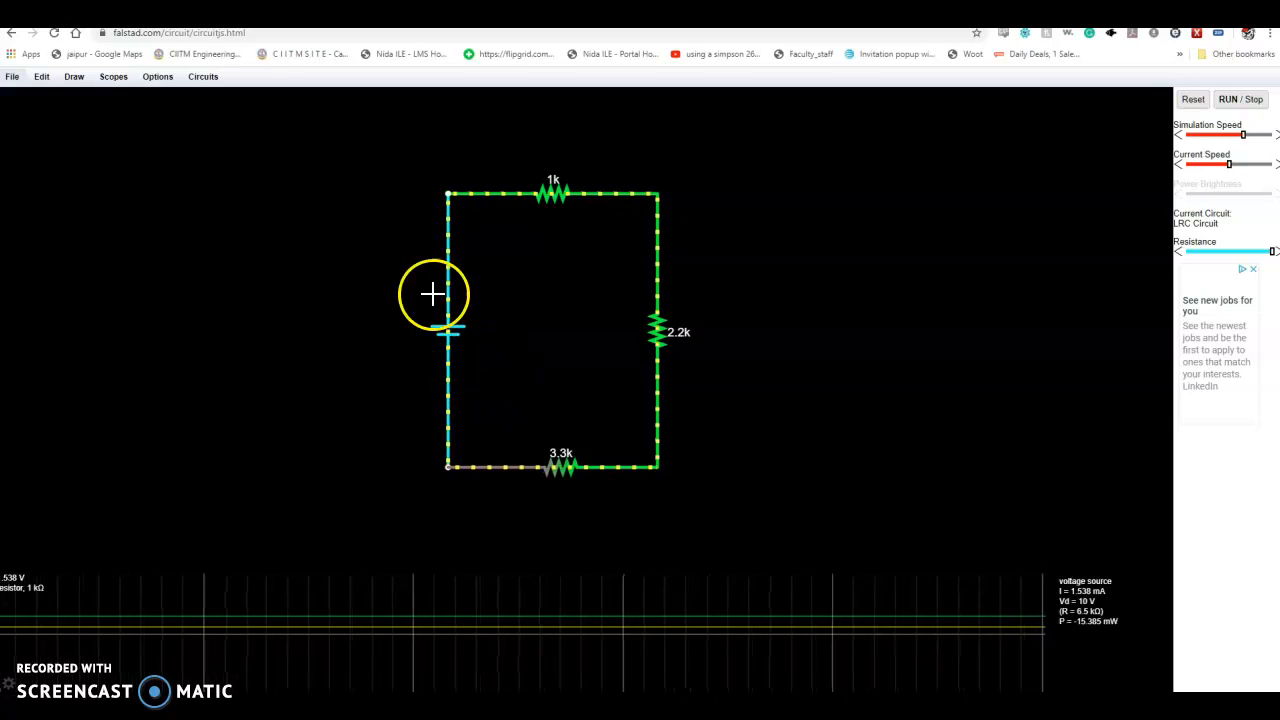
right_click(484, 200)
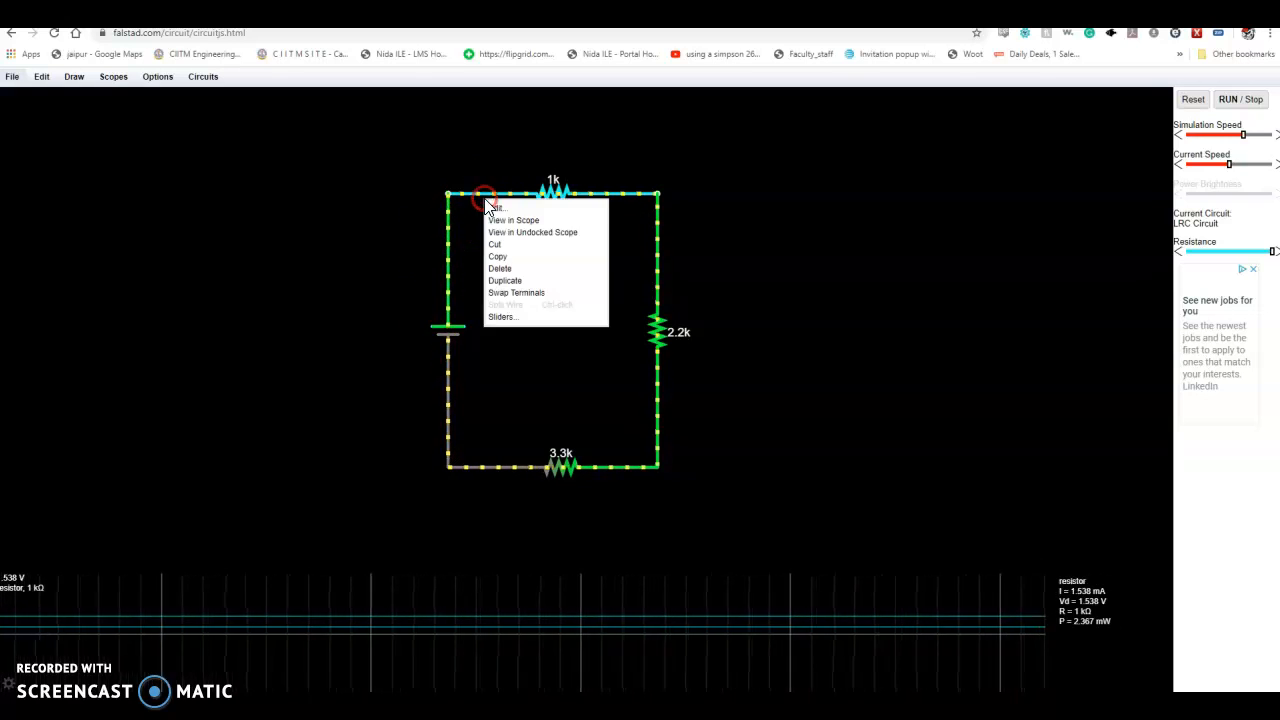
right_click(446, 243)
left_click(477, 288)
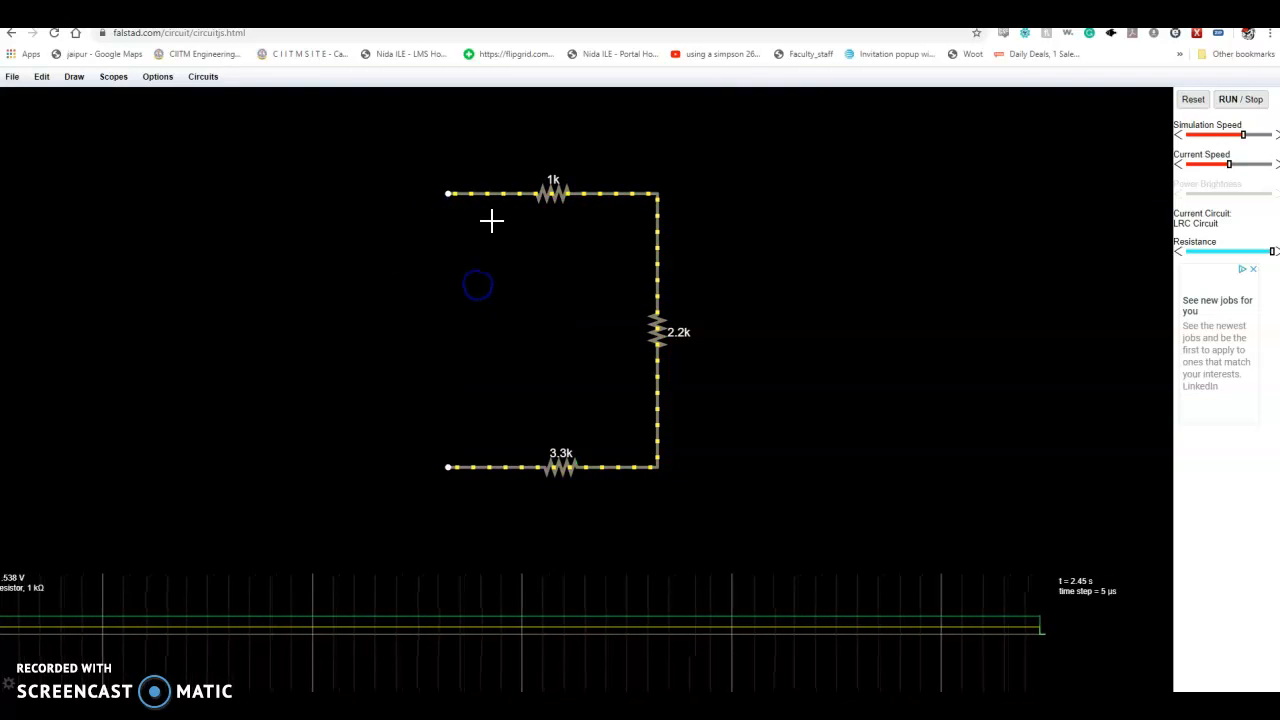
right_click(491, 198)
left_click(517, 244)
left_click(663, 223)
right_click(655, 228)
left_click(668, 274)
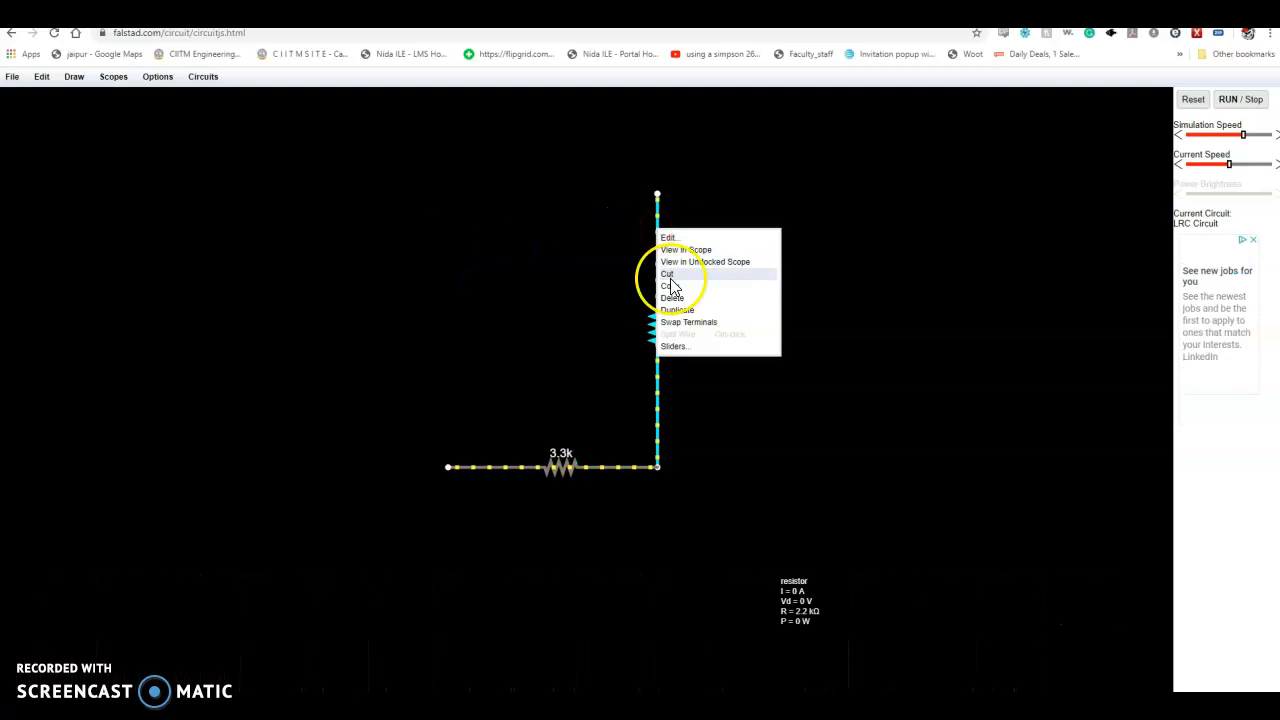
Remove the remaining 3.3k resistor and its connecting wires to clear the canvas
left_click(528, 460)
right_click(528, 465)
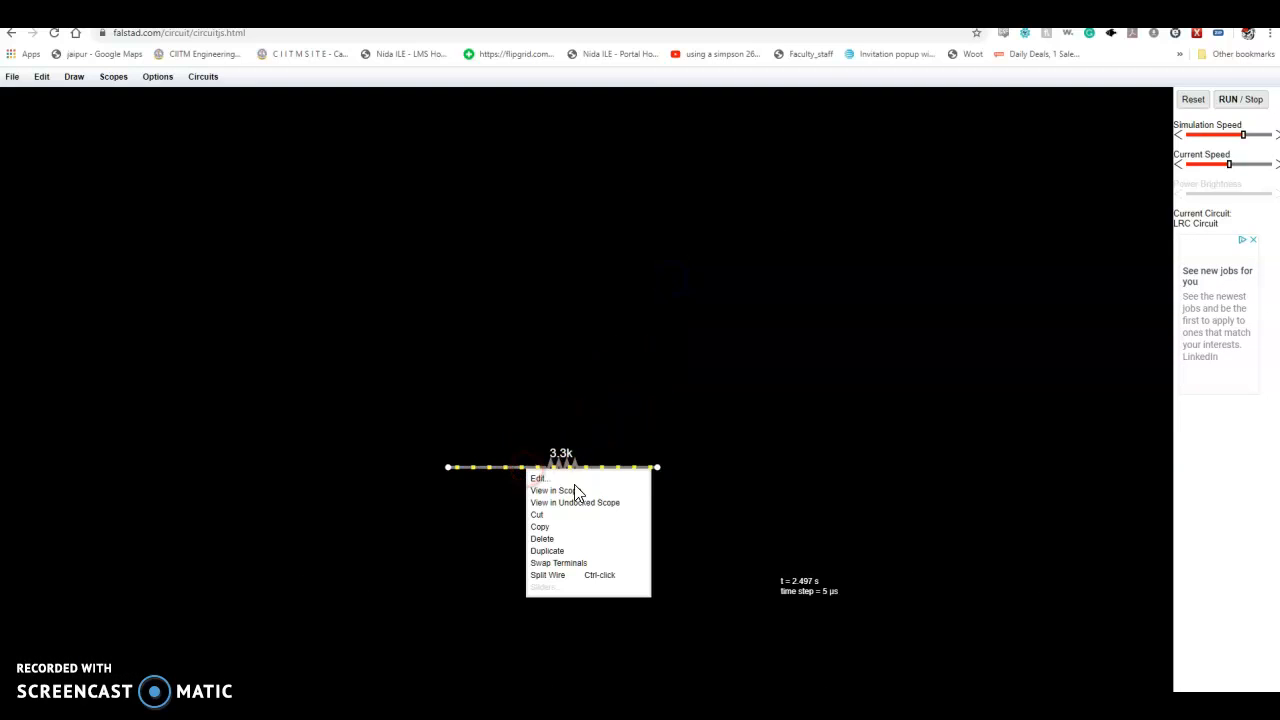
left_click(545, 538)
right_click(492, 467)
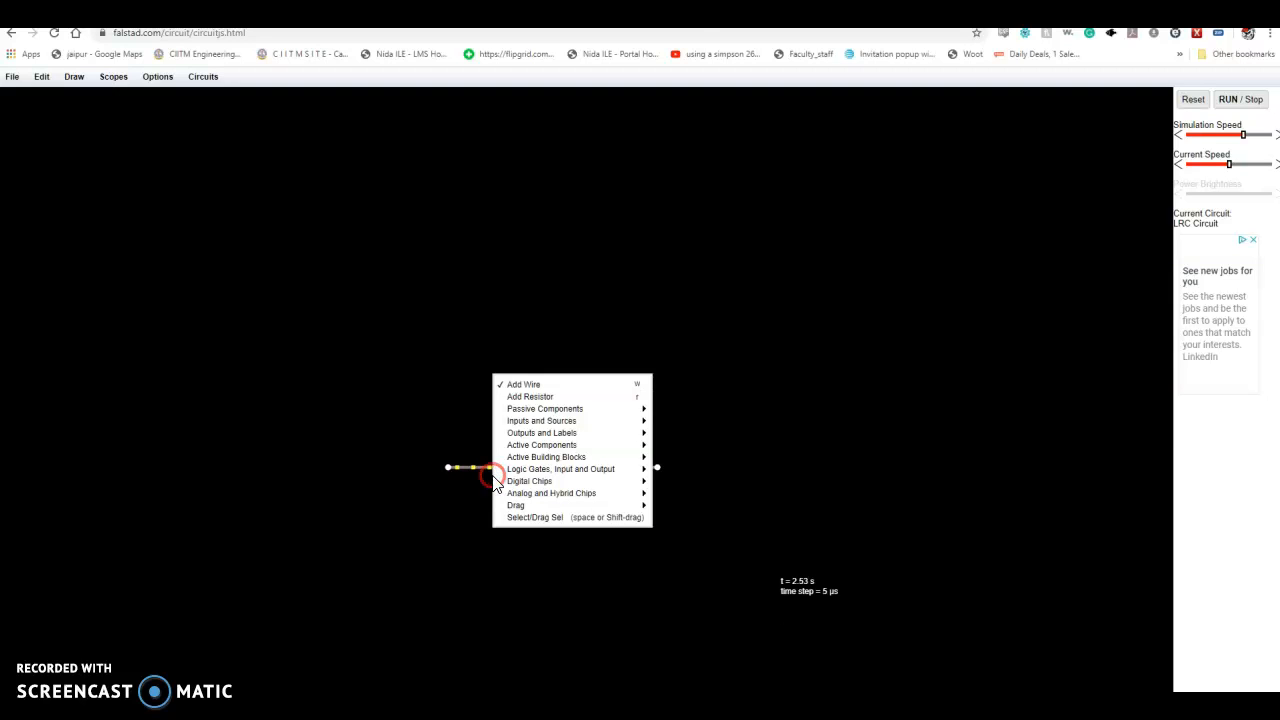
right_click(478, 466)
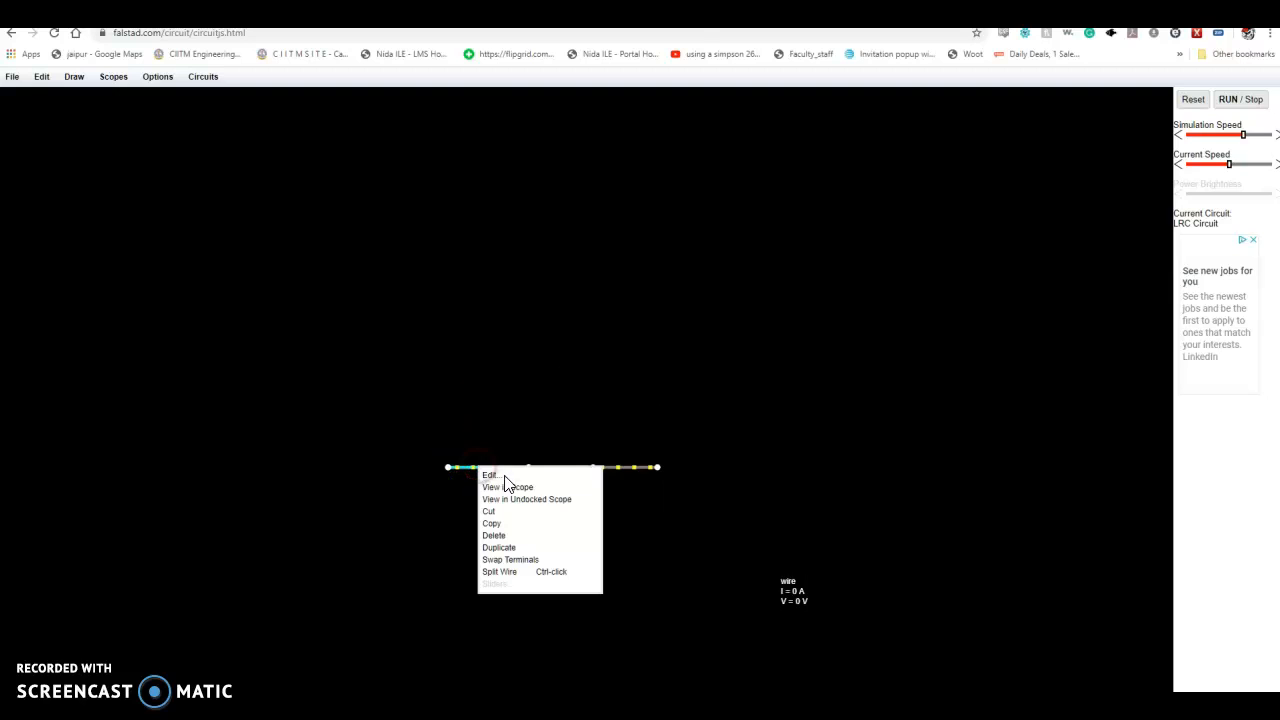
left_click(514, 511)
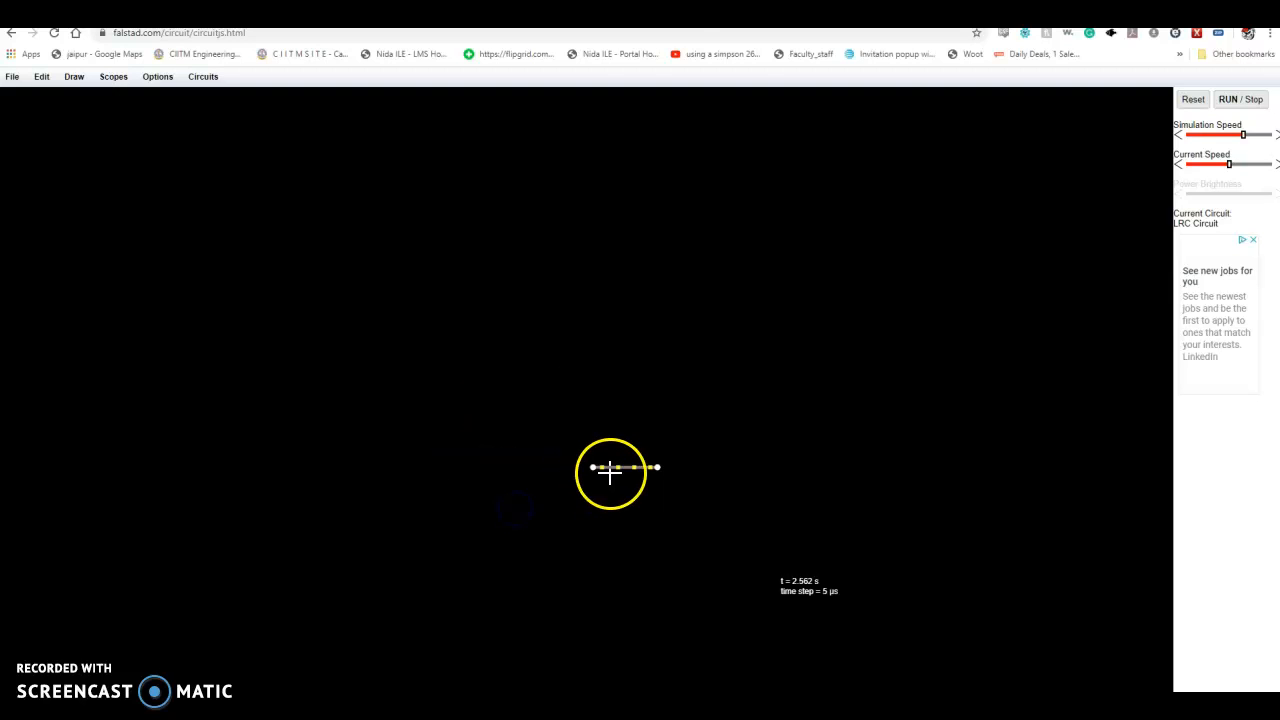
right_click(611, 467)
left_click(628, 512)
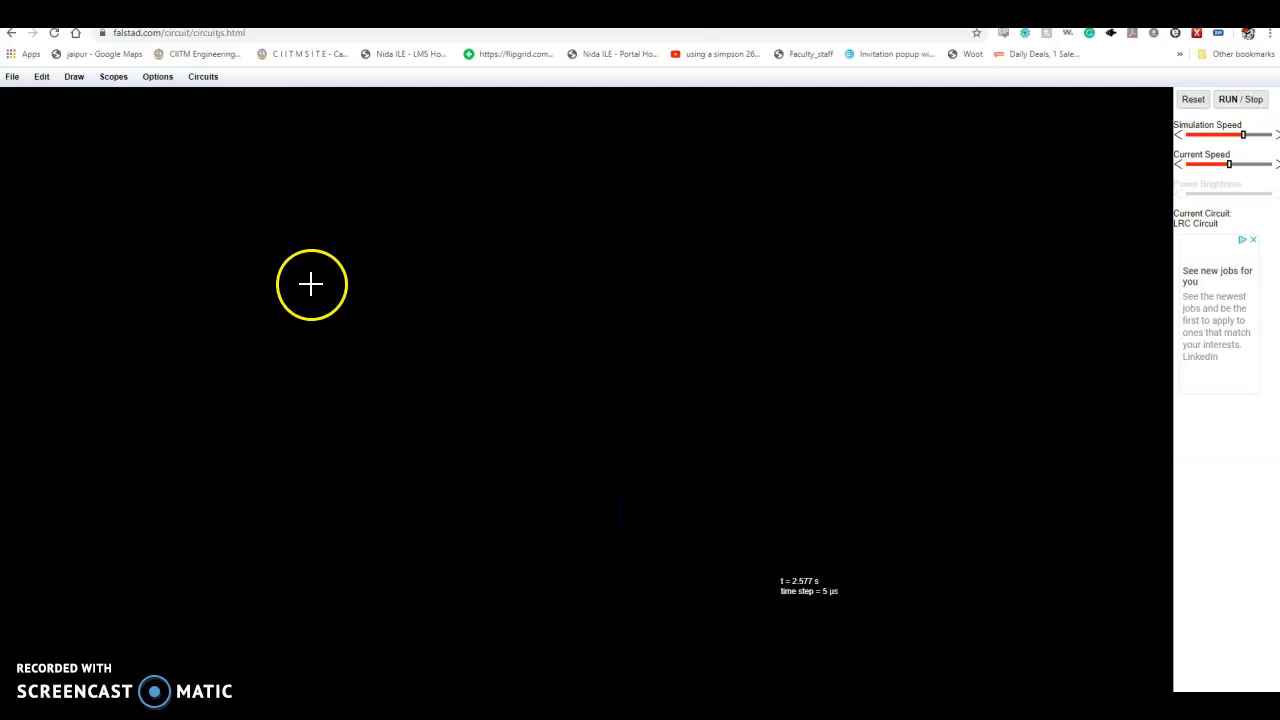
Place a vertical two-terminal voltage source in the upper part of the empty canvas
right_click(340, 268)
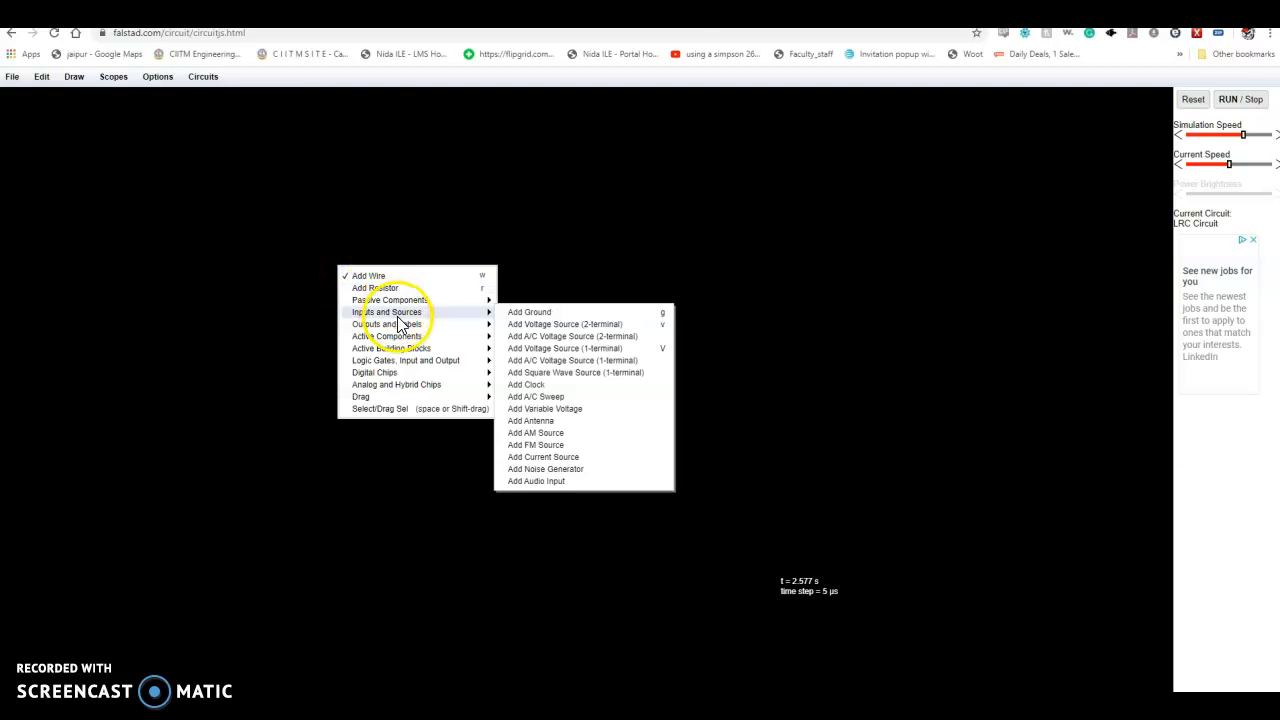
left_click(406, 315)
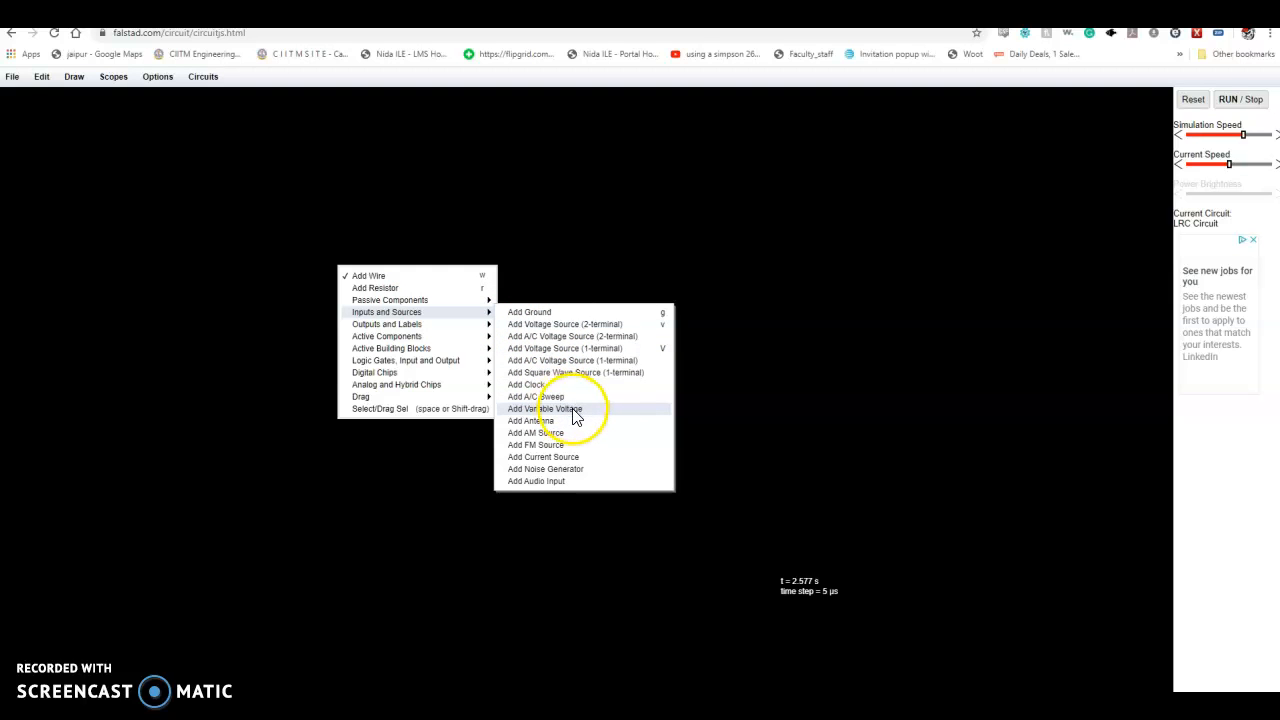
left_click(567, 324)
left_click_drag(400, 291, 395, 163)
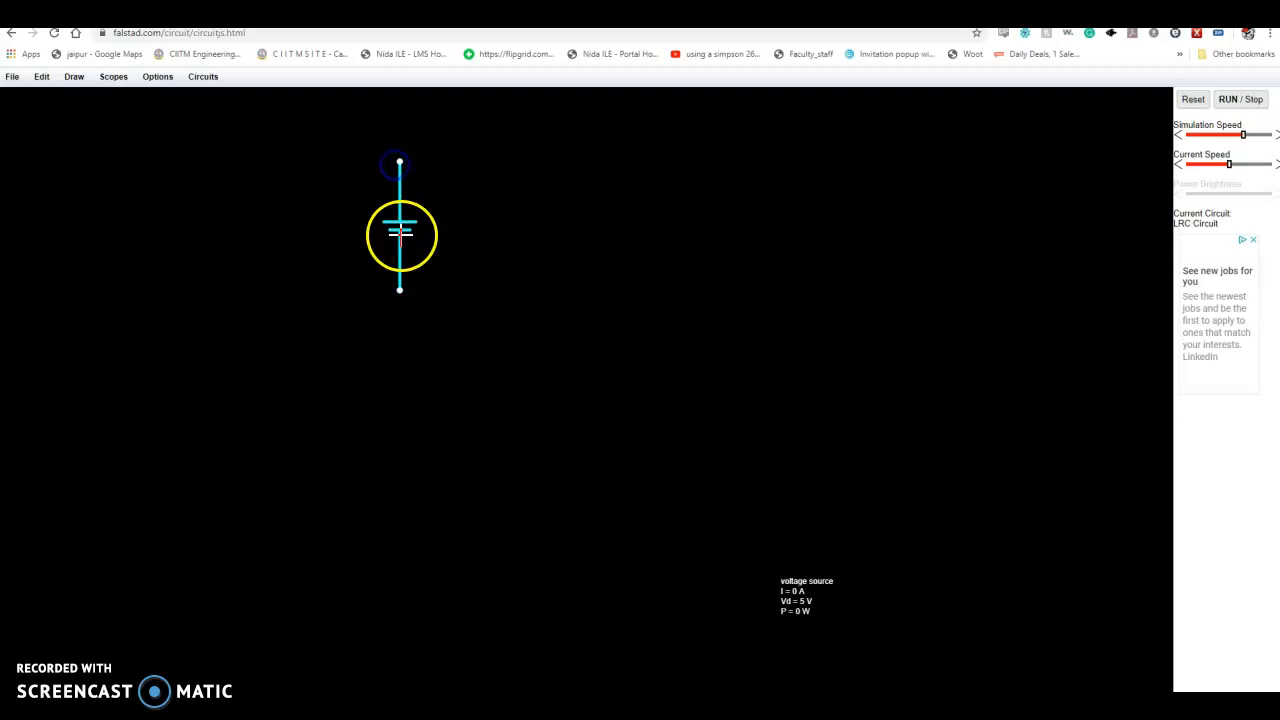
left_click_drag(400, 217, 415, 285)
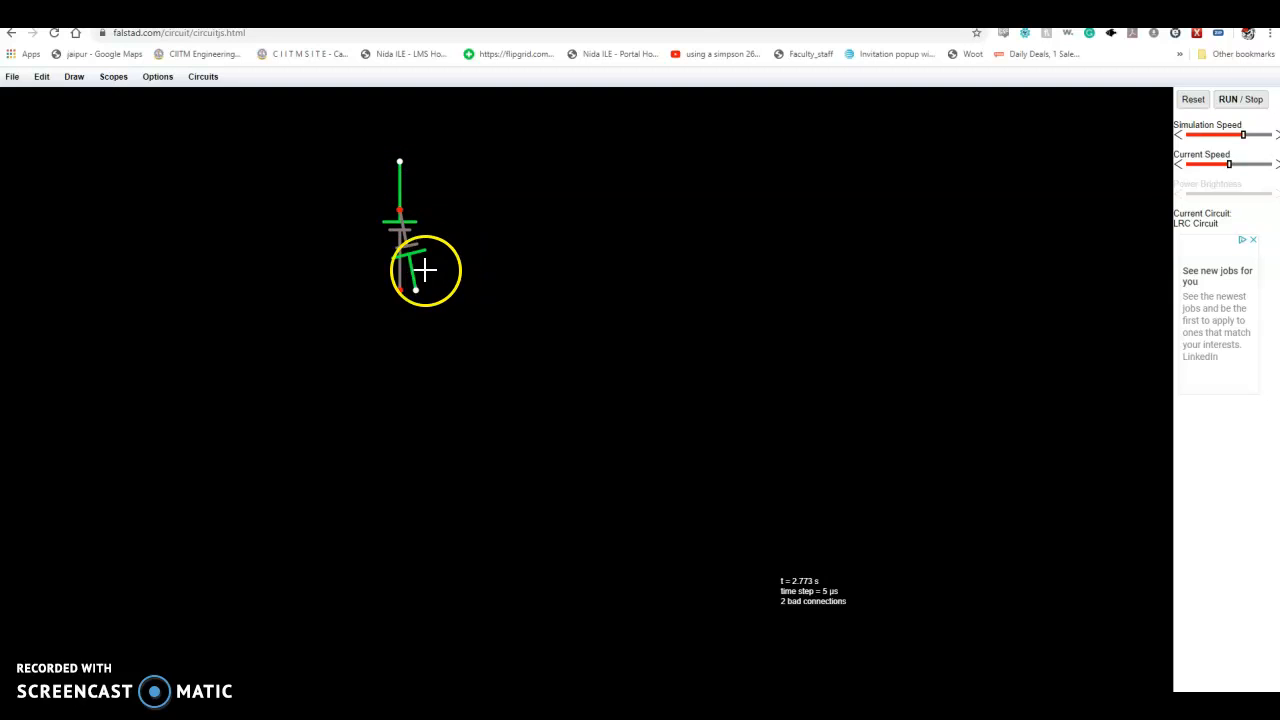
right_click(423, 257)
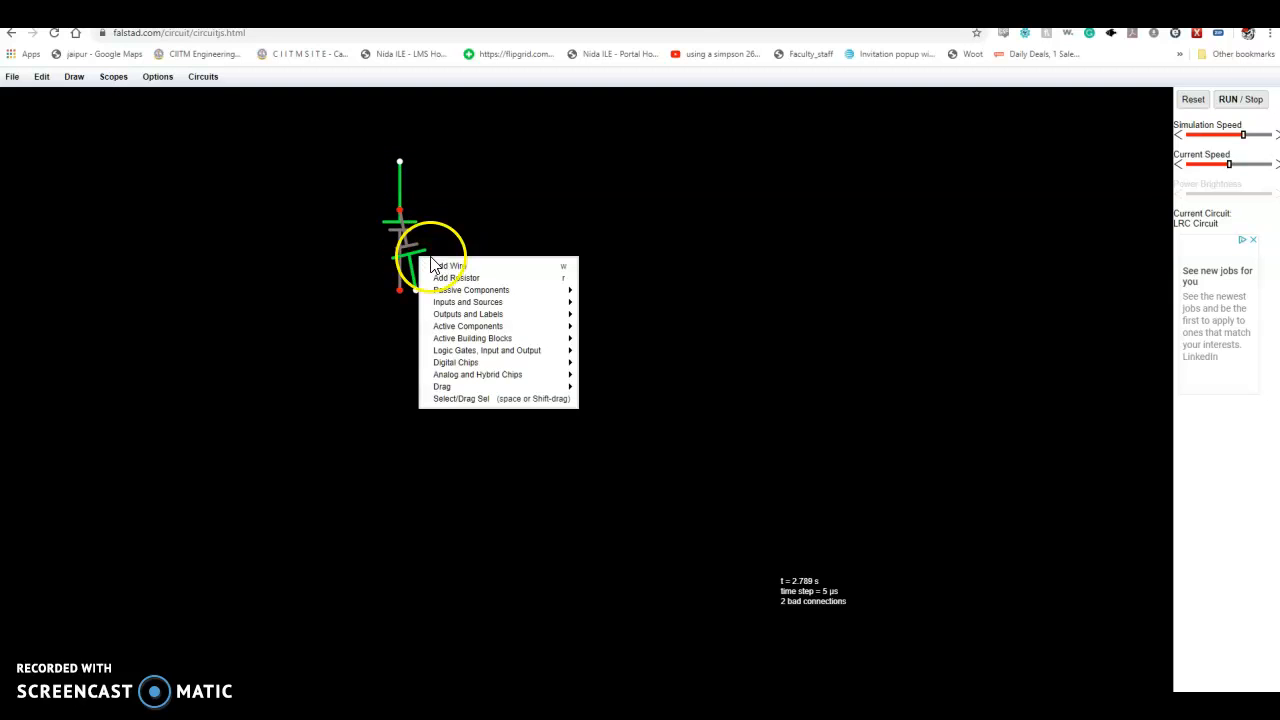
right_click(424, 262)
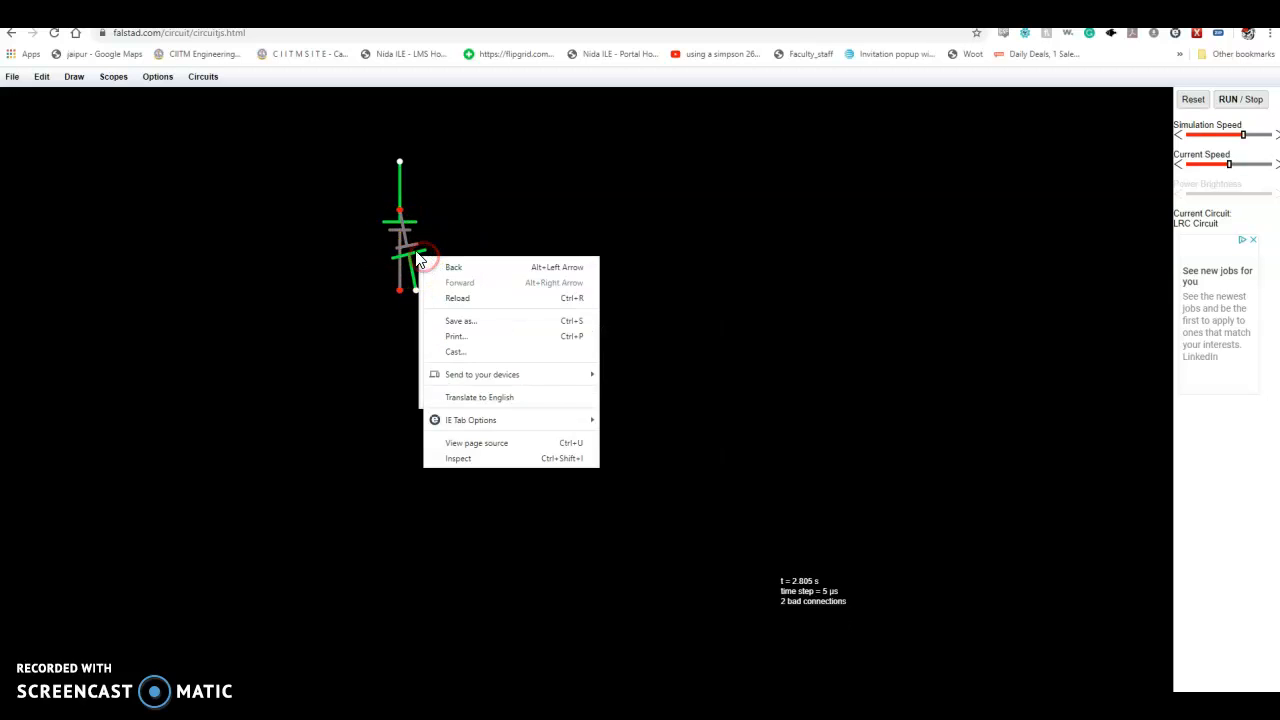
right_click(417, 253)
left_click(447, 320)
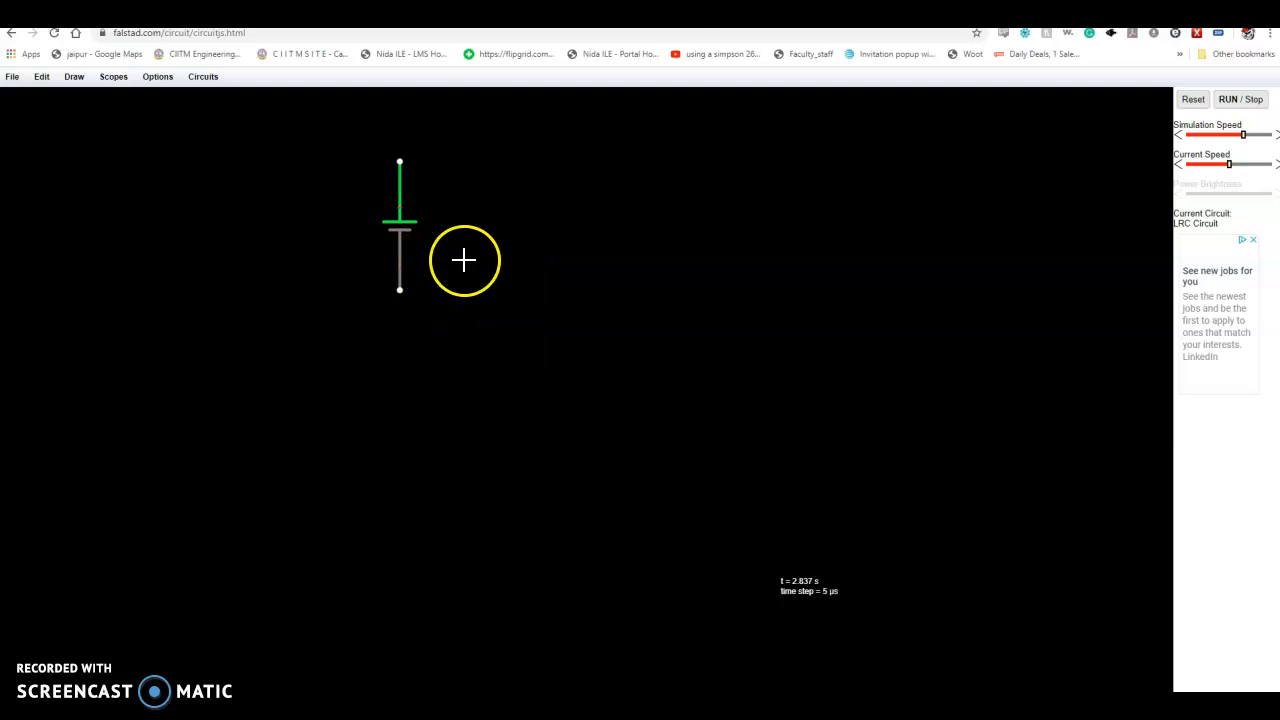
Move the voltage source lower and place a vertical resistor of similar length to its right
left_click_drag(406, 220, 410, 334)
left_click_drag(443, 278, 432, 276)
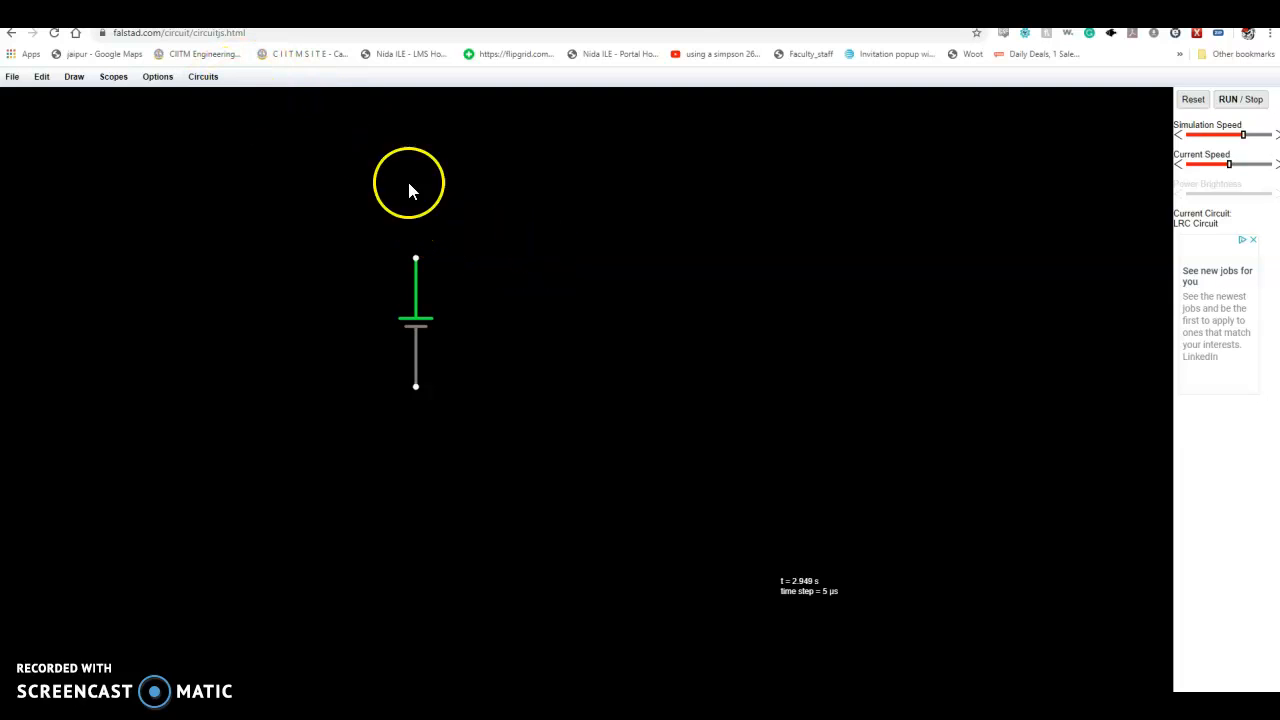
right_click(494, 207)
left_click(514, 223)
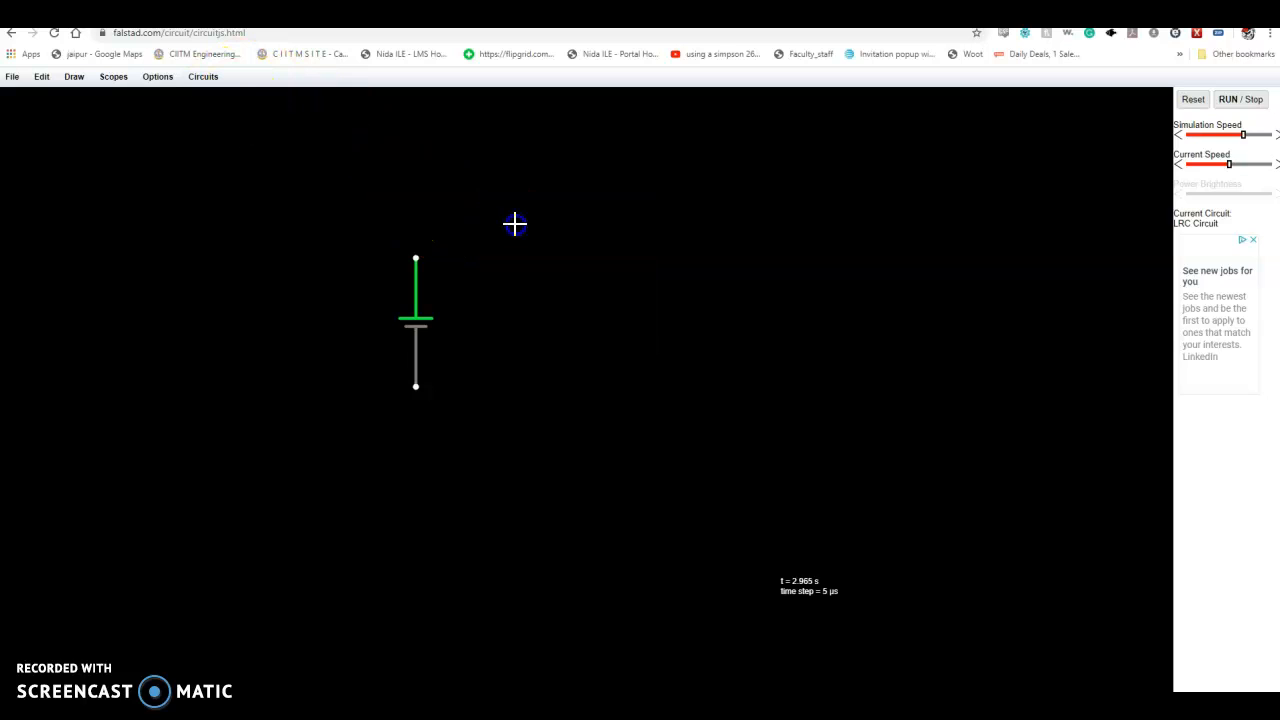
mouse_move(503, 249)
left_mouse_down()
mouse_move(500, 405)
mouse_move(497, 391)
left_mouse_up()
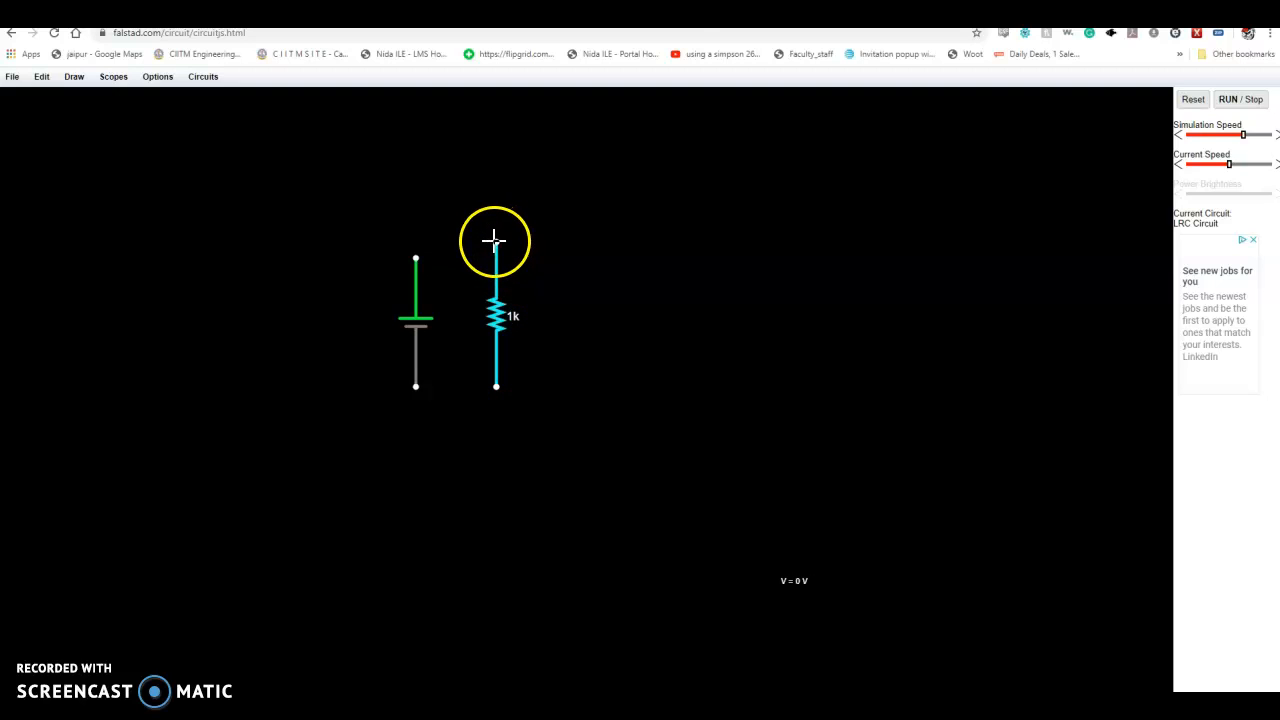
mouse_move(495, 245)
left_mouse_down()
mouse_move(511, 284)
mouse_move(550, 302)
left_mouse_up()
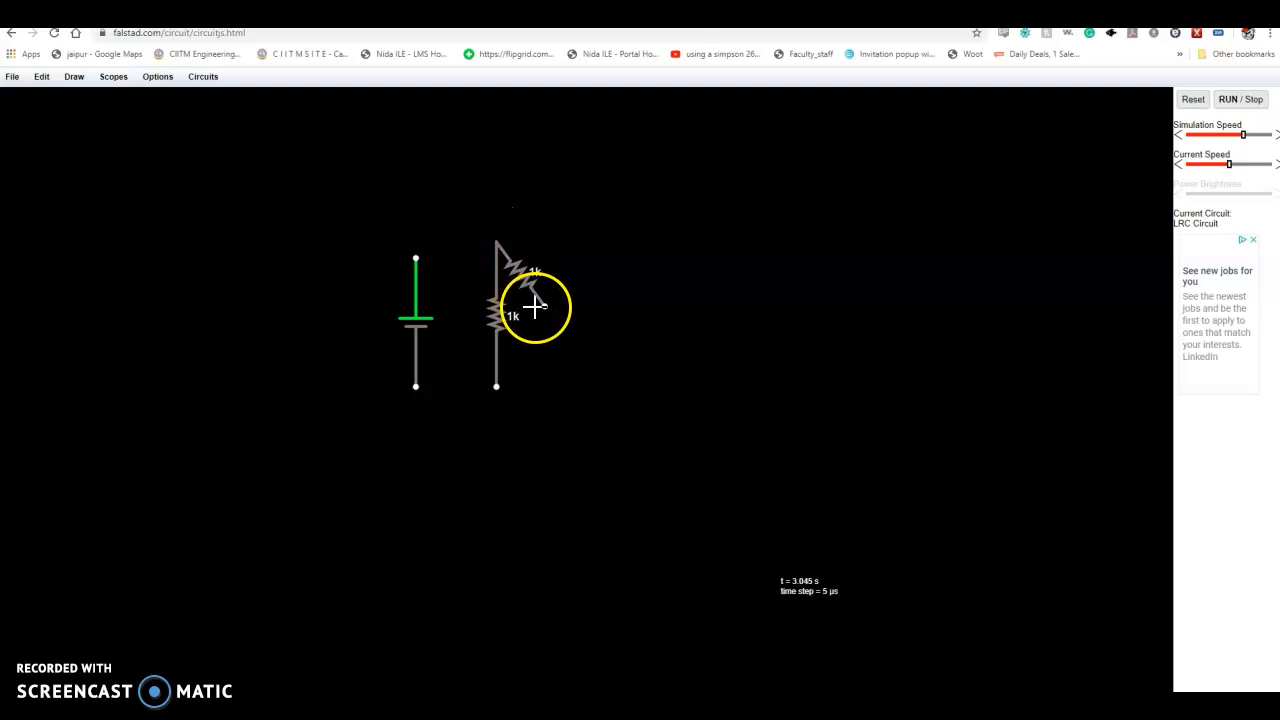
right_click(528, 287)
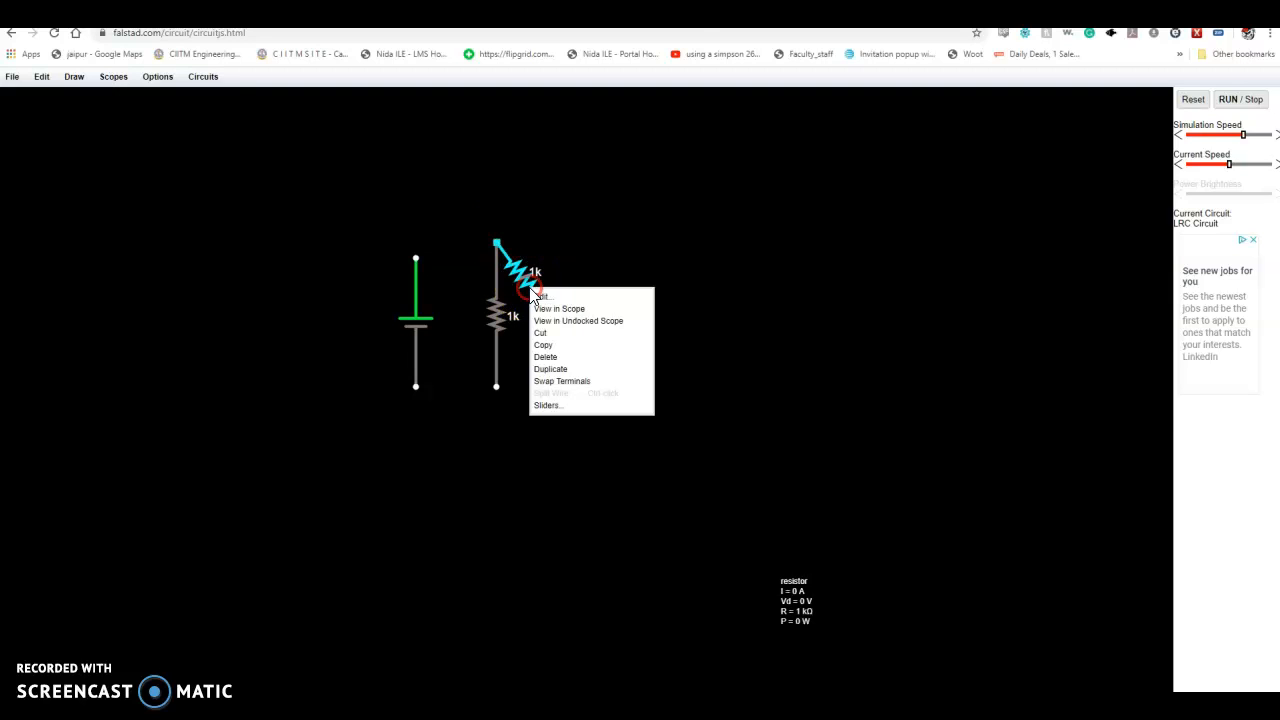
left_click(551, 357)
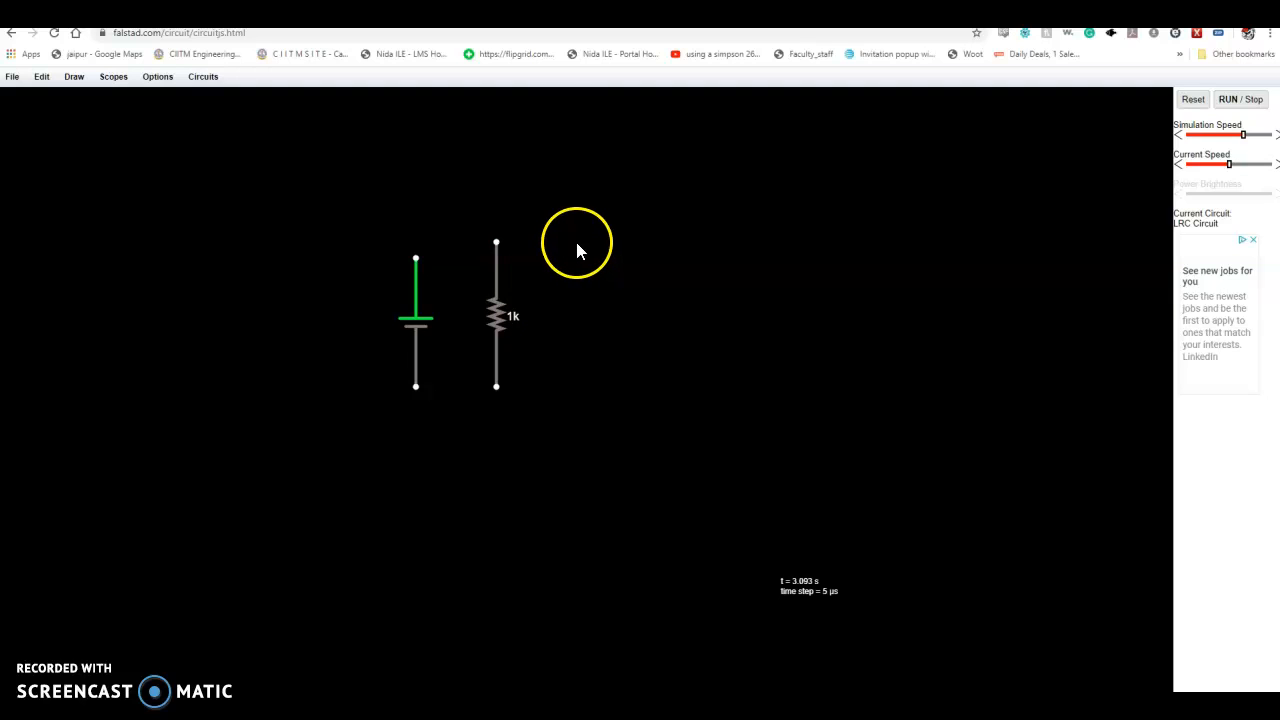
Place two more vertical resistors to the right of the first one, spaced side by side
right_click(578, 240)
left_click_drag(580, 245, 586, 372)
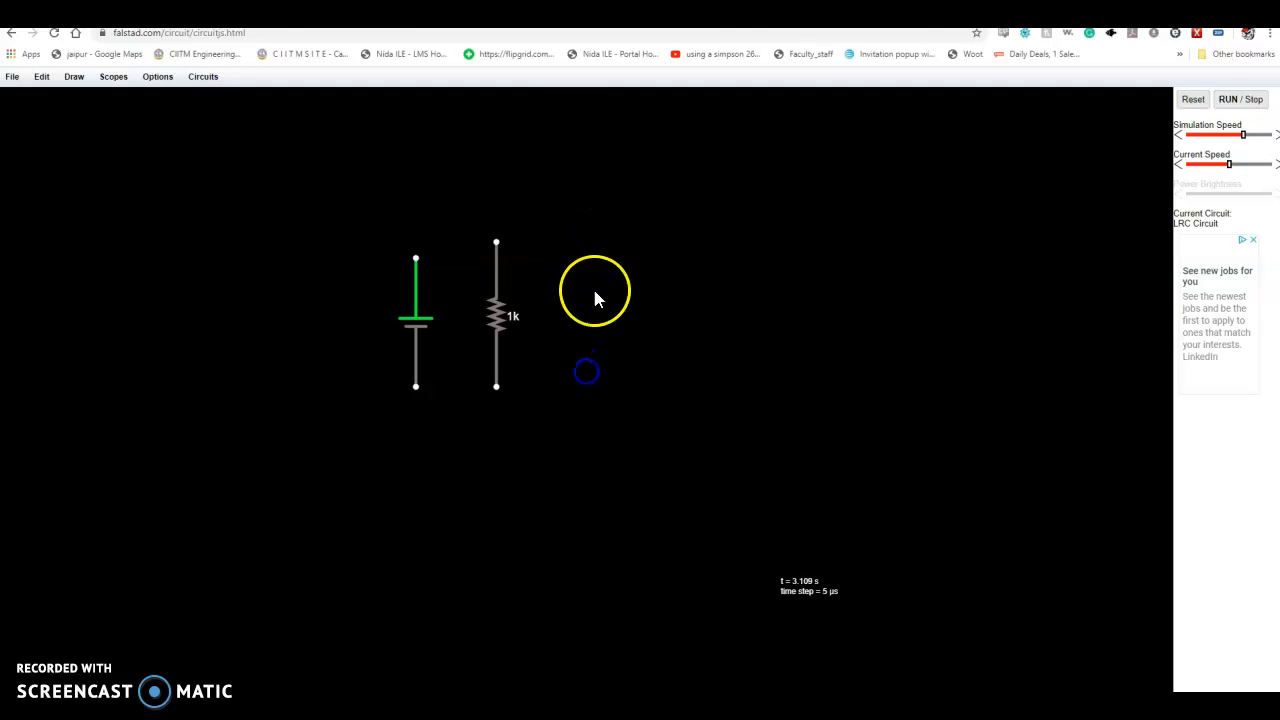
right_click(568, 255)
left_click(612, 267)
left_click_drag(594, 243, 592, 400)
right_click(674, 256)
mouse_move(737, 312)
left_click(727, 276)
left_click_drag(670, 242, 680, 398)
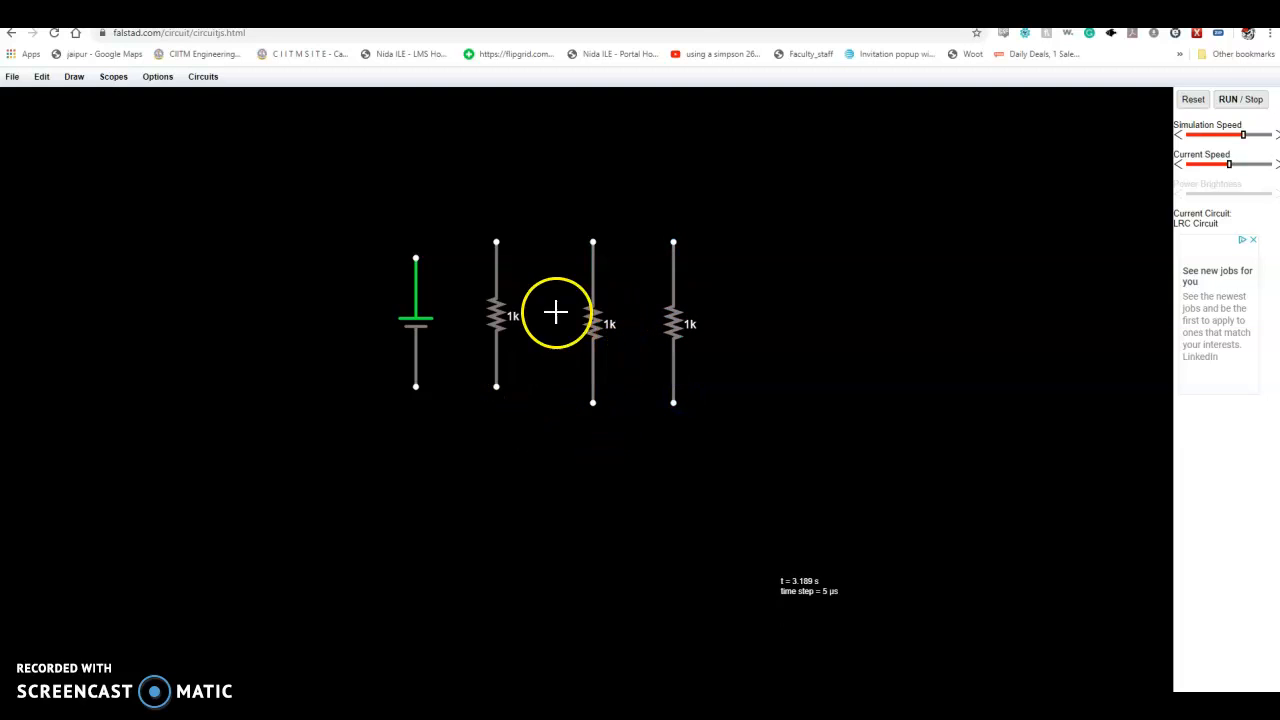
Wire the upper ends and the lower ends of the source and the three resistors together to form a parallel circuit
right_click(403, 143)
left_click(416, 257)
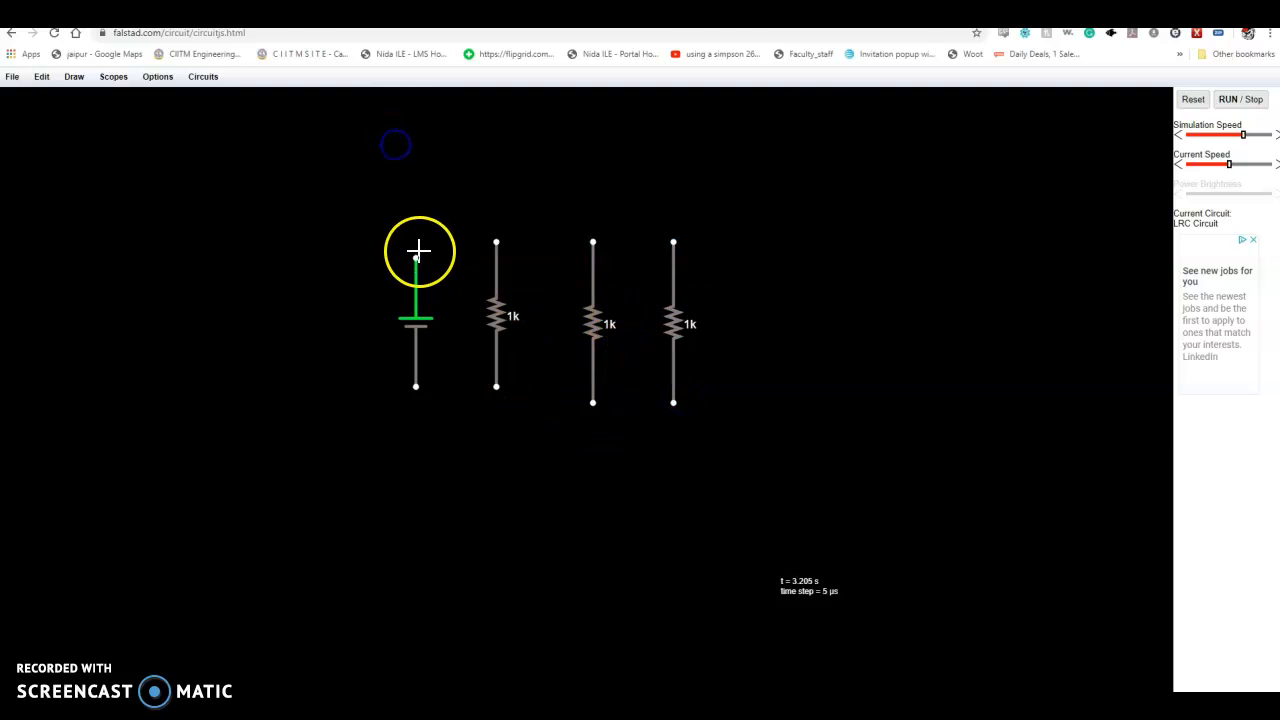
left_click_drag(416, 257, 680, 243)
left_click(596, 242)
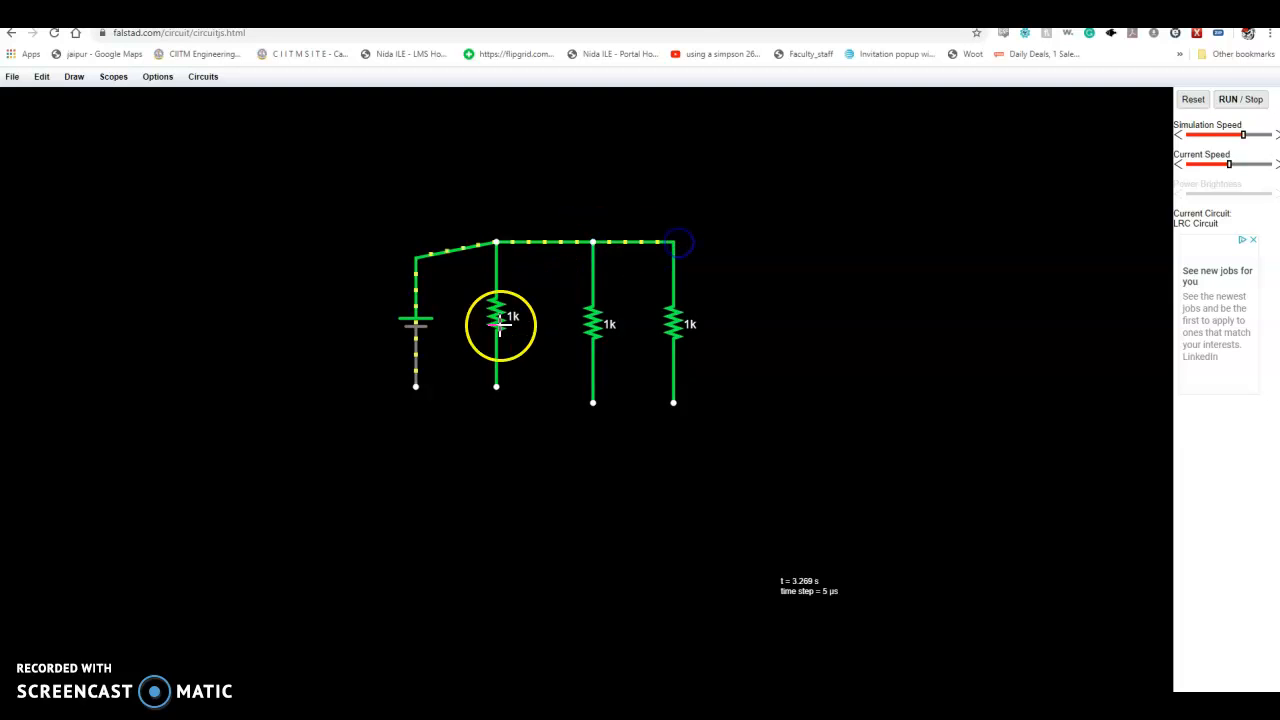
left_click_drag(420, 391, 497, 387)
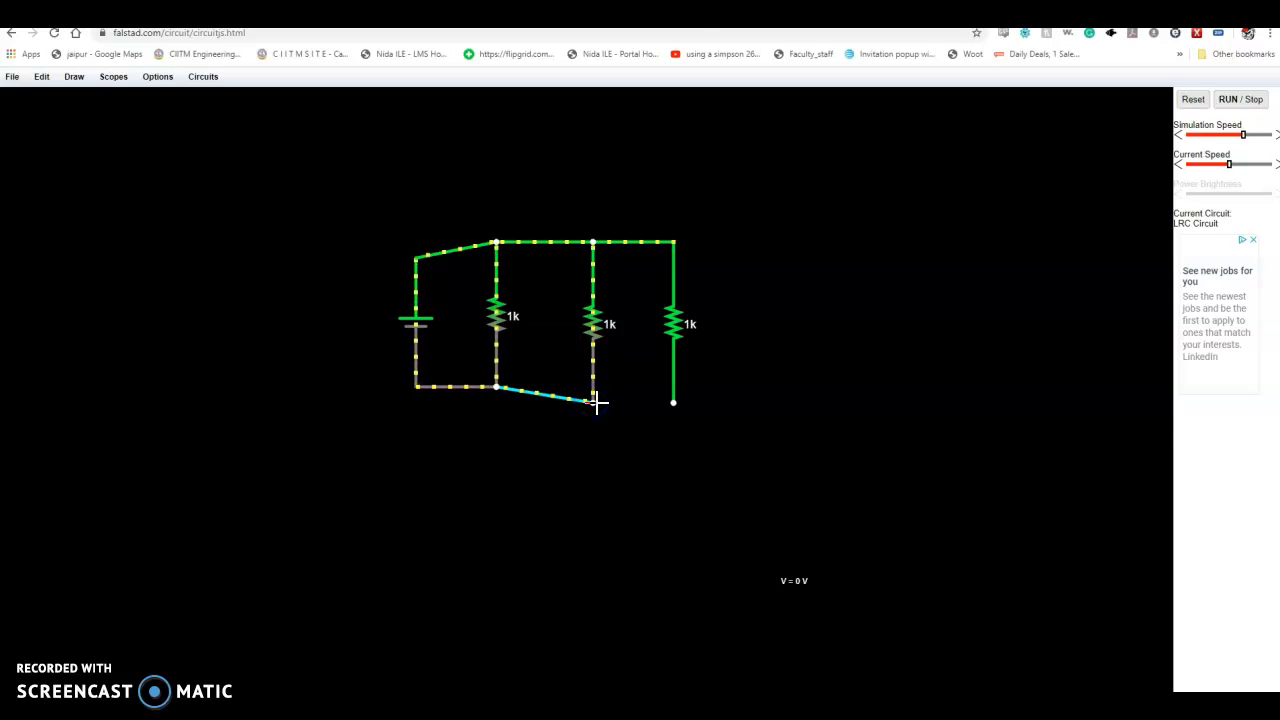
left_click_drag(624, 402, 673, 402)
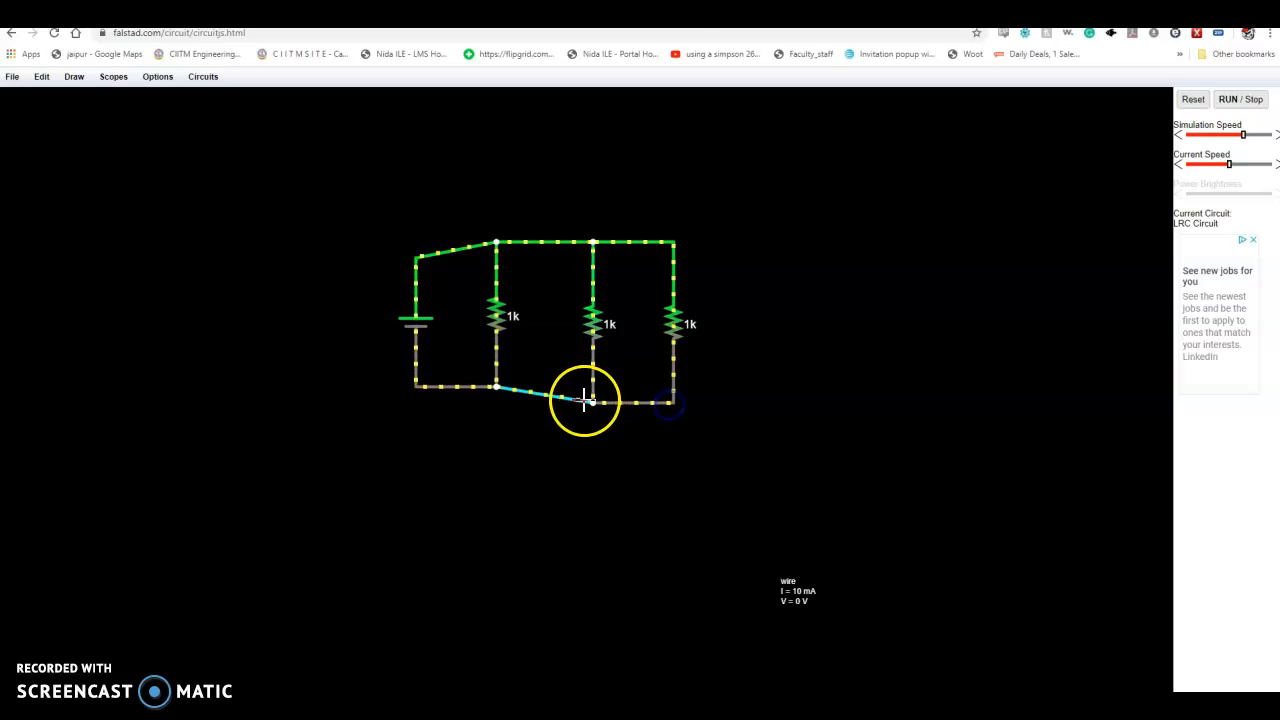
Set the voltage source to 20 V
mouse_move(407, 311)
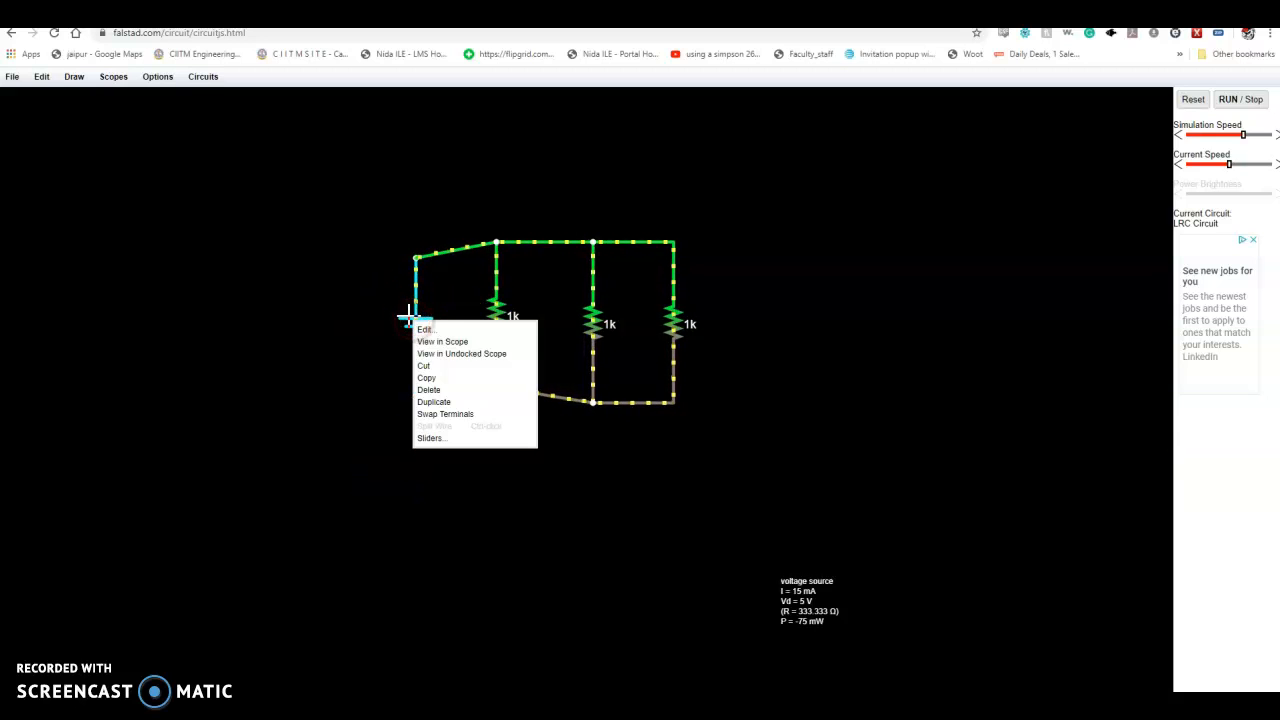
left_click(425, 331)
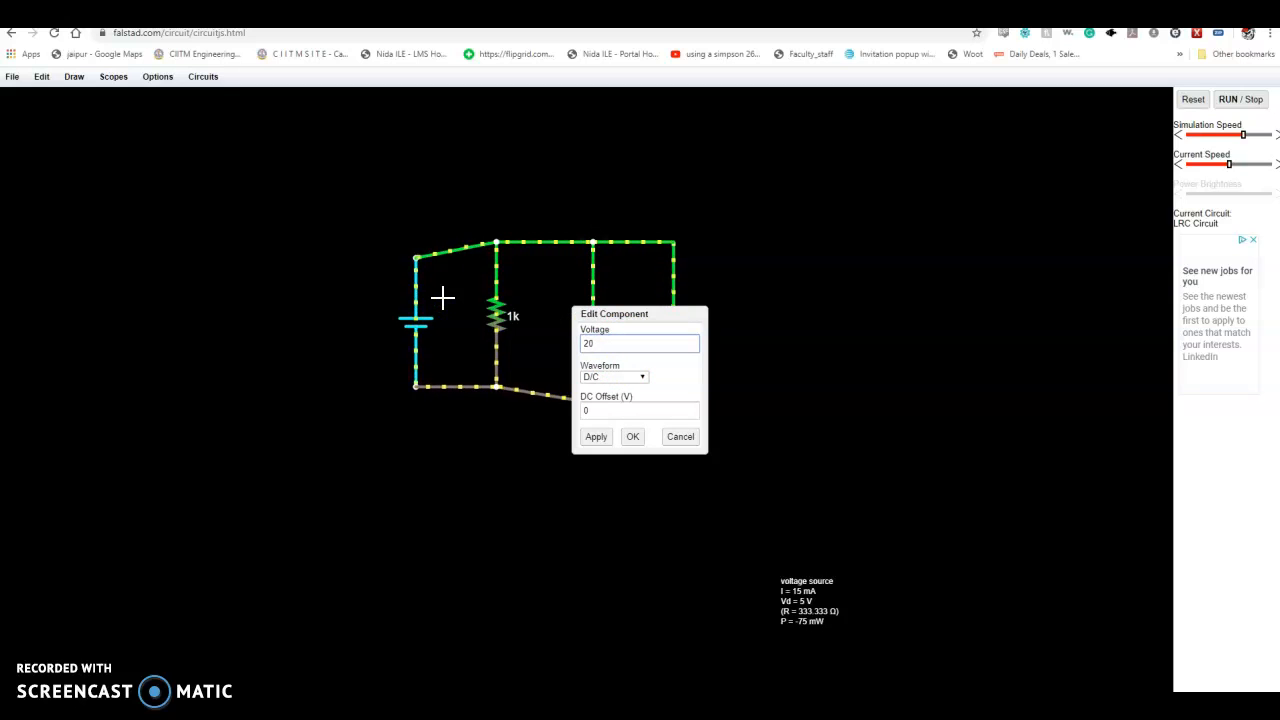
left_click(630, 436)
Set the resistance of the middle parallel resistor to 2000 ohms
right_click(600, 334)
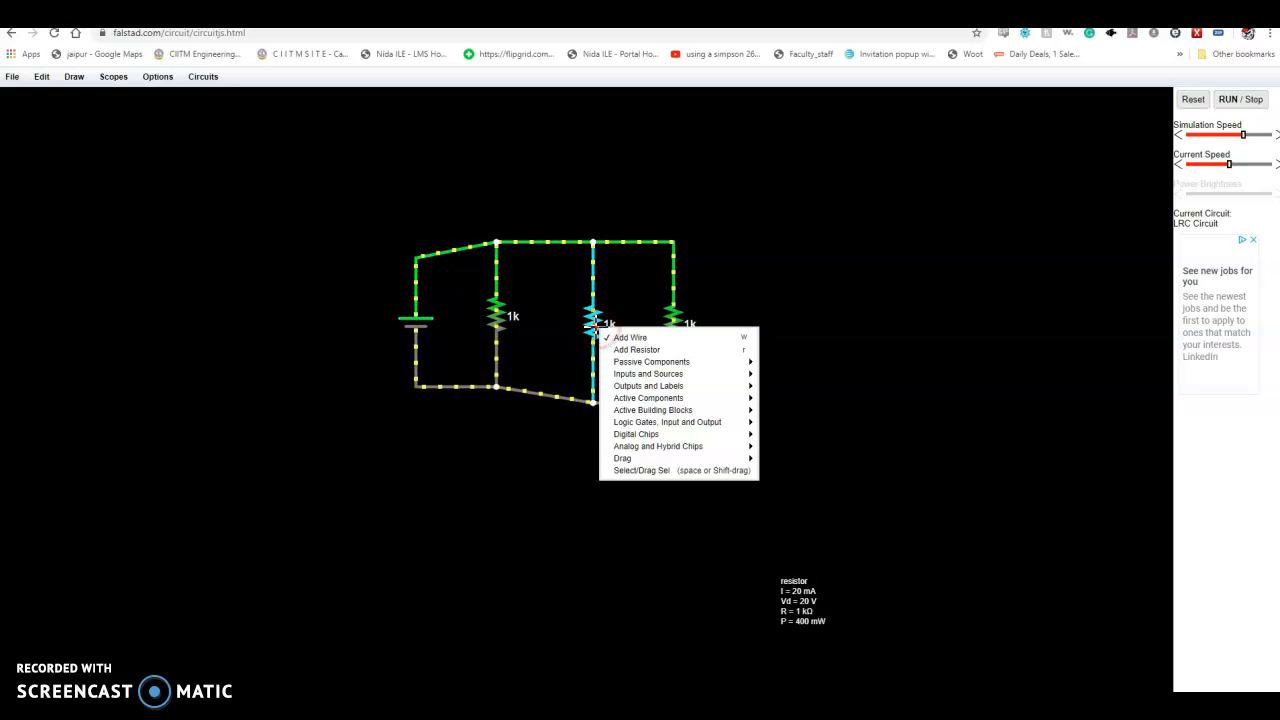
left_click(645, 424)
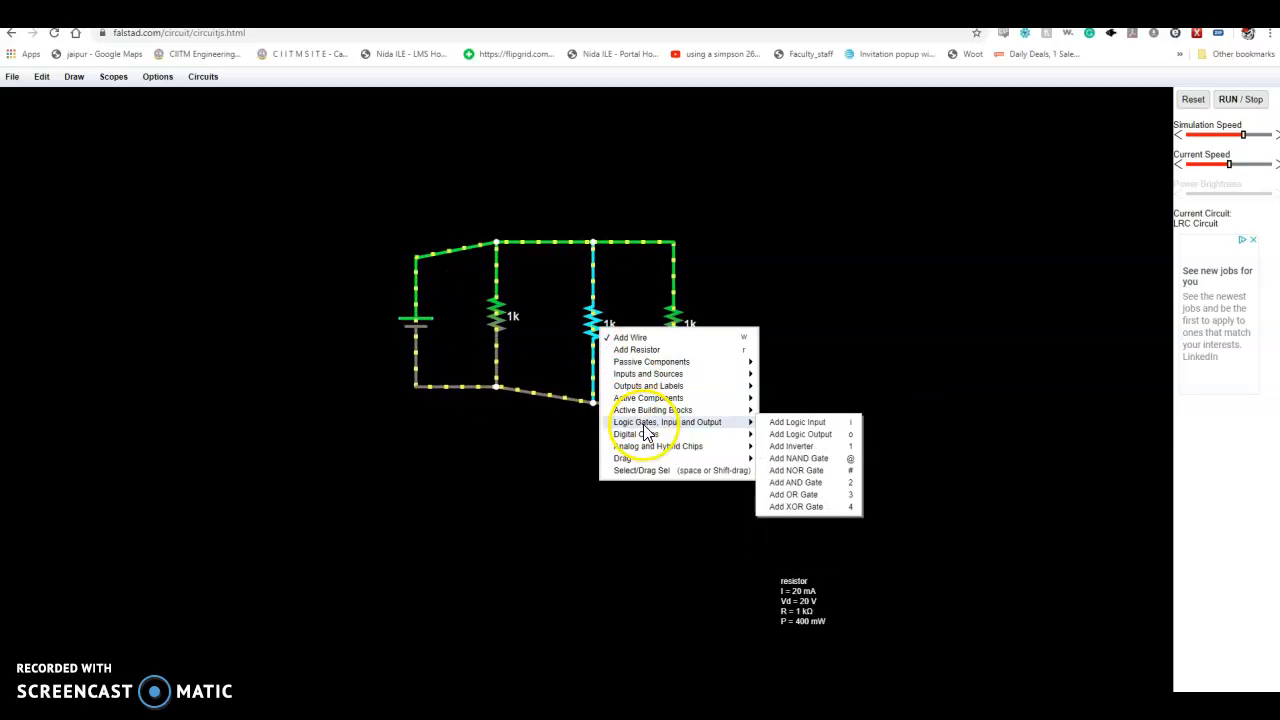
left_click(597, 322)
right_click(597, 322)
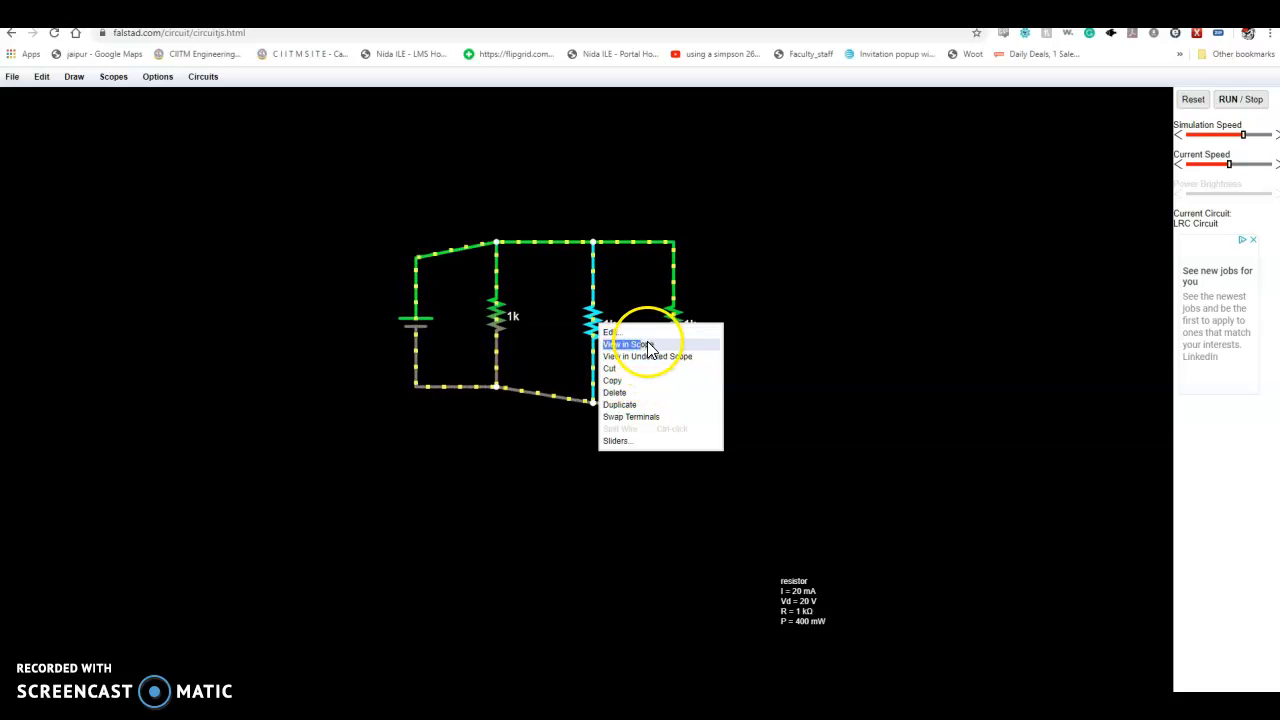
left_click(617, 331)
double_click(600, 378)
type("2k")
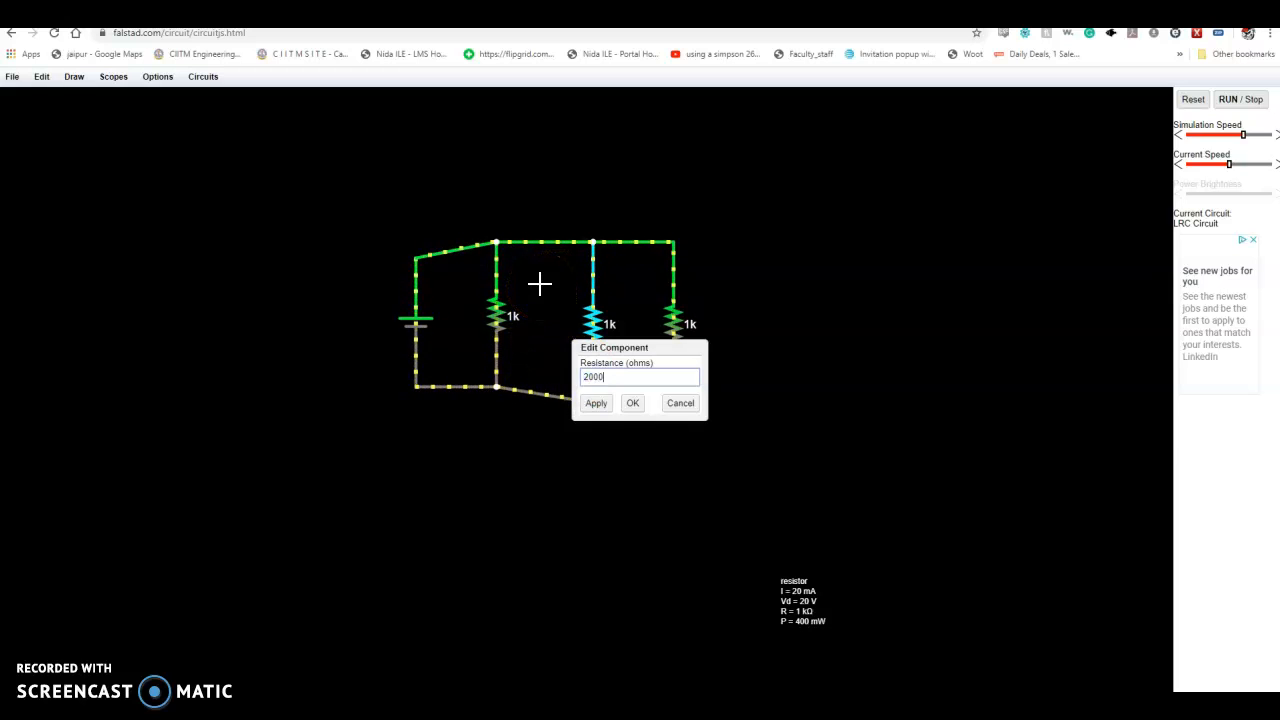
key("Return")
Set the resistance of the rightmost parallel resistor to 3000 ohms
right_click(678, 324)
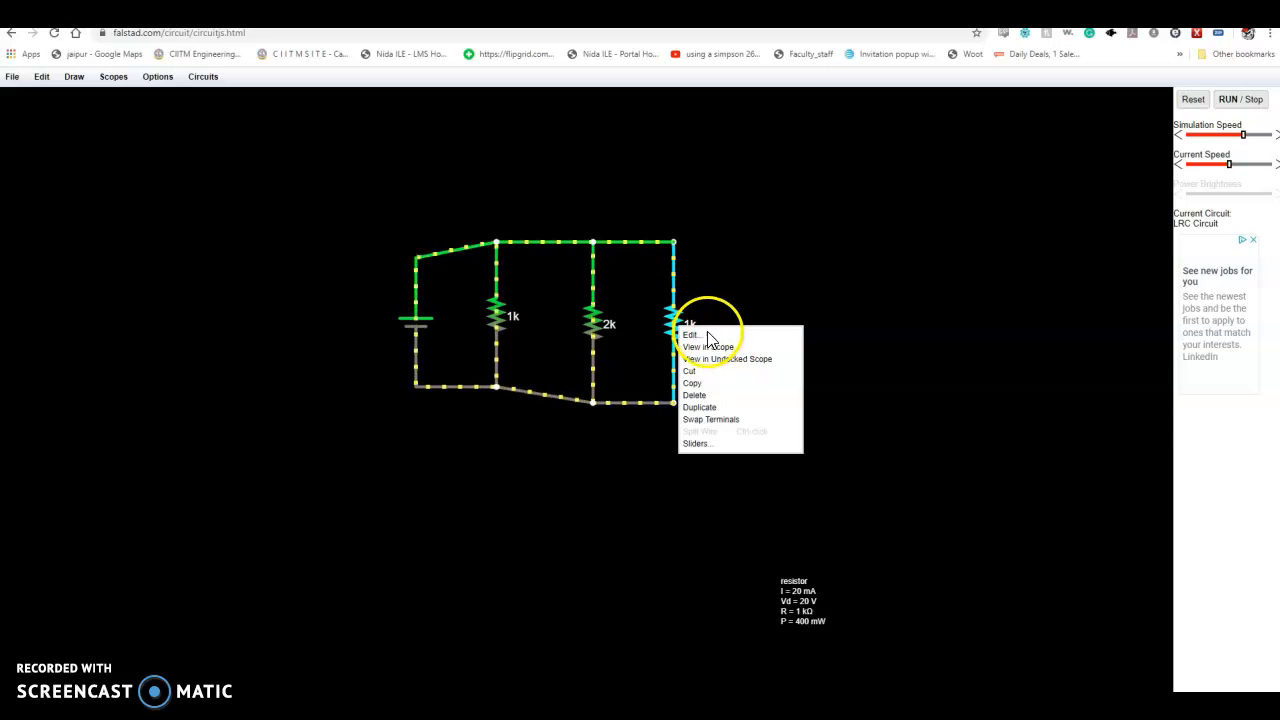
left_click(690, 334)
key("BackSpace")
key("BackSpace")
type("3000")
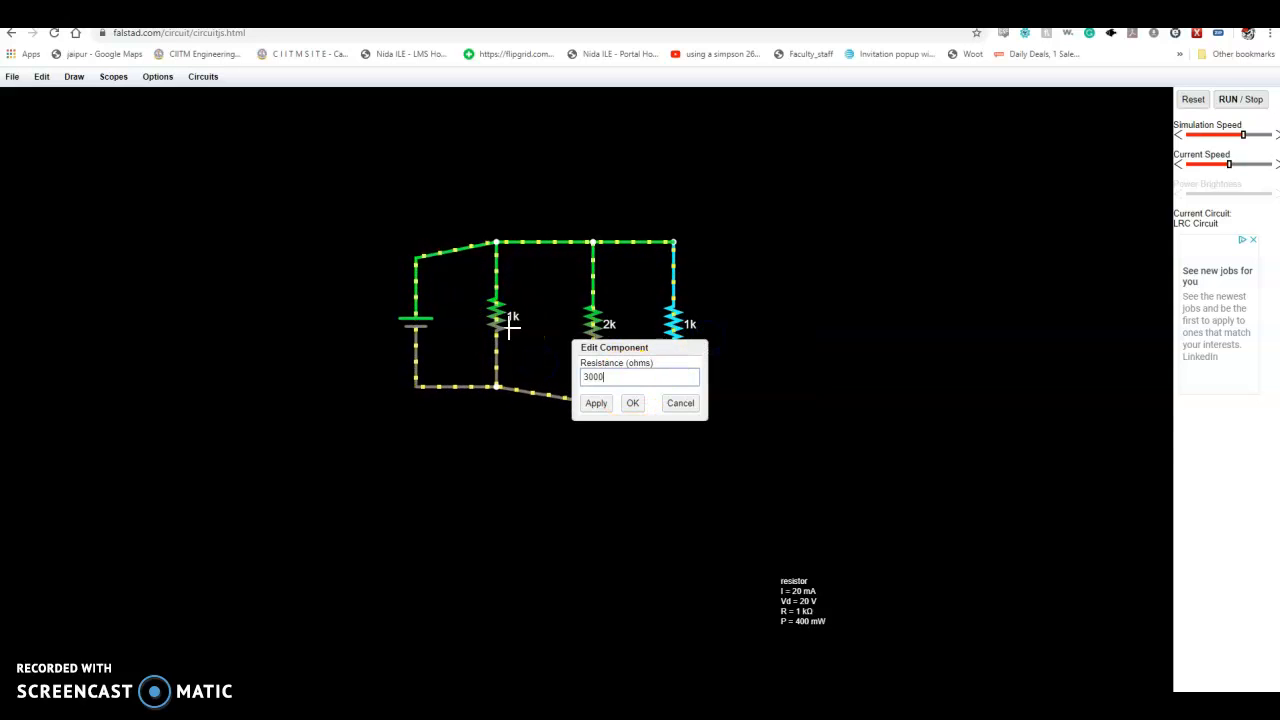
key("Return")
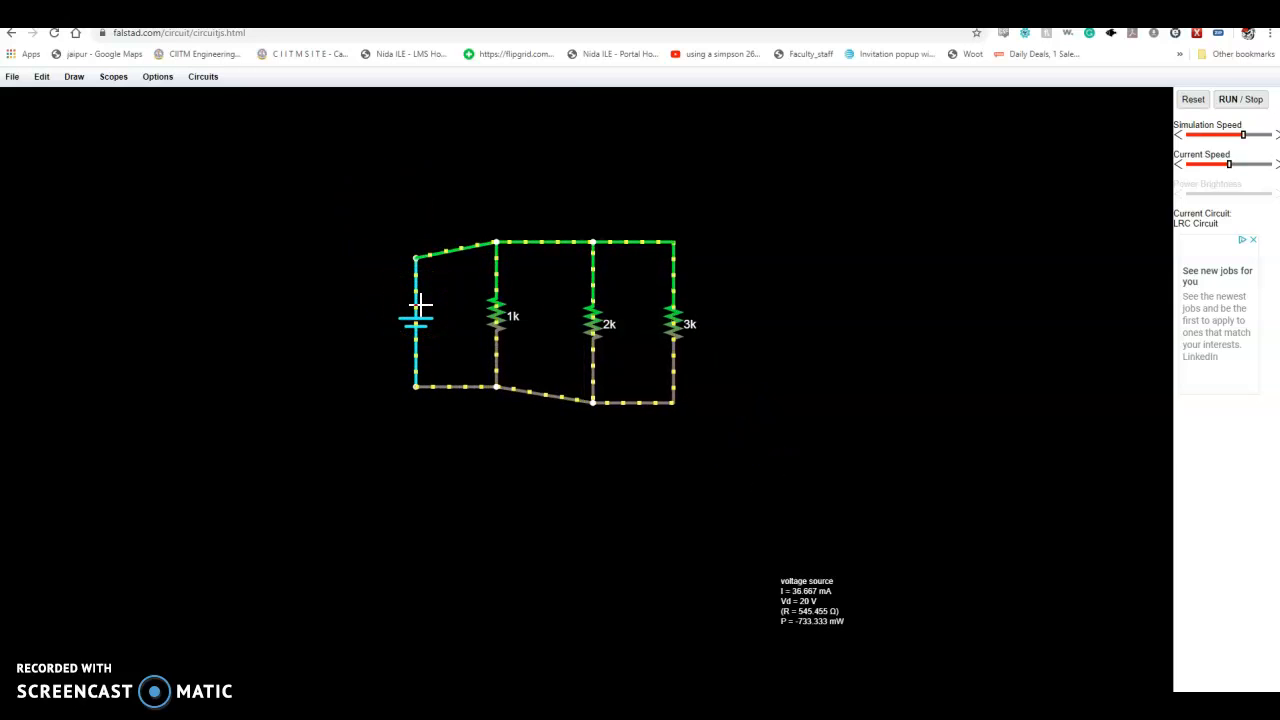
Place two vertical resistors end to end in series, to the right of the 3k resistor
left_click(498, 284)
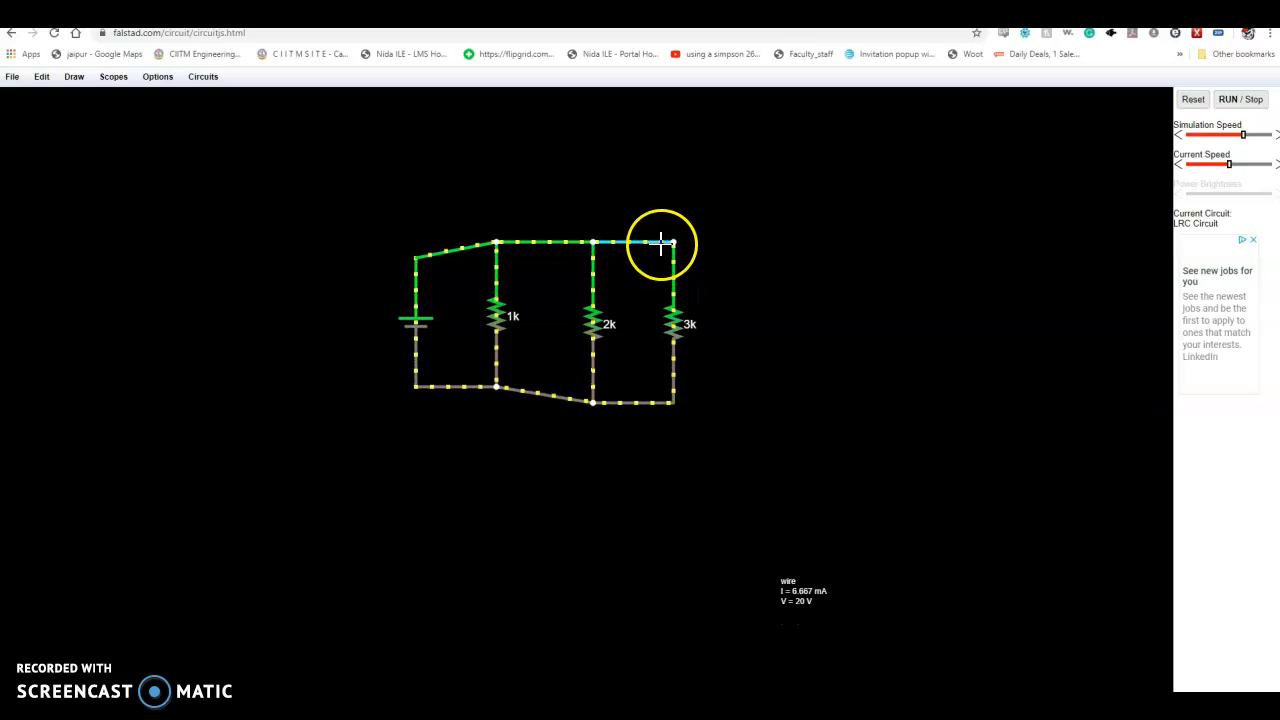
right_click(720, 262)
left_click(808, 289)
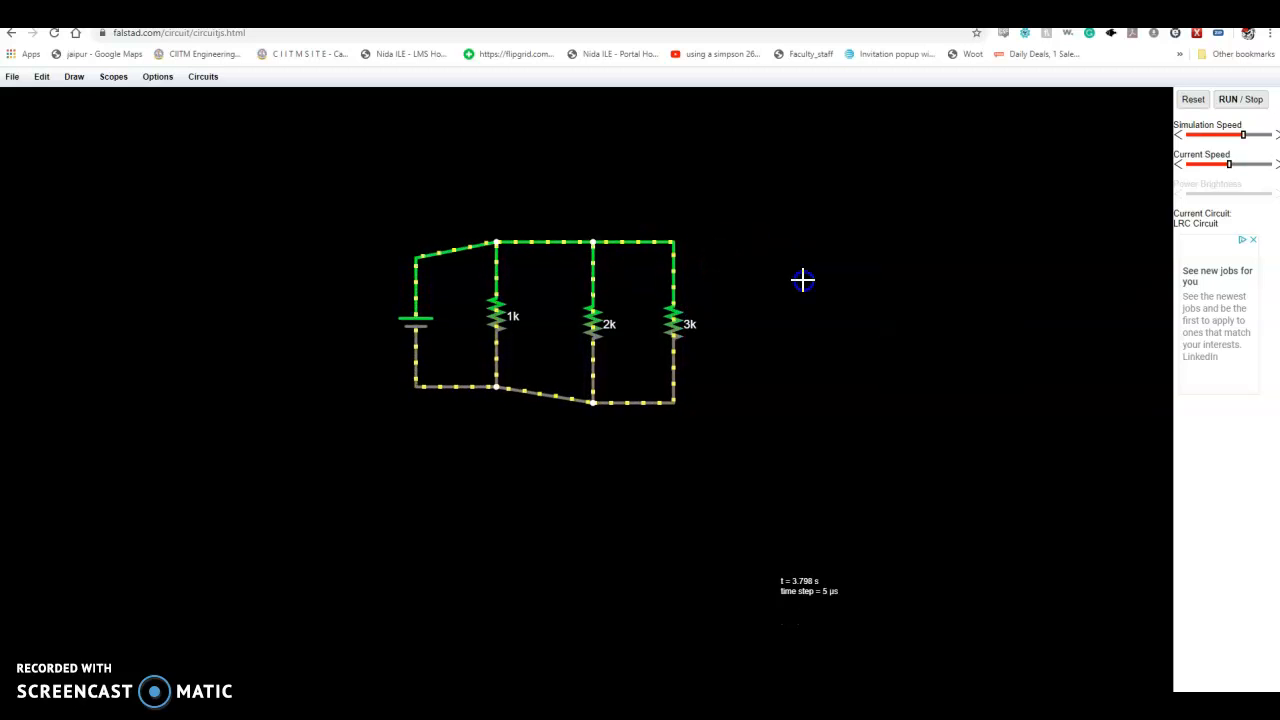
left_click_drag(769, 243, 771, 391)
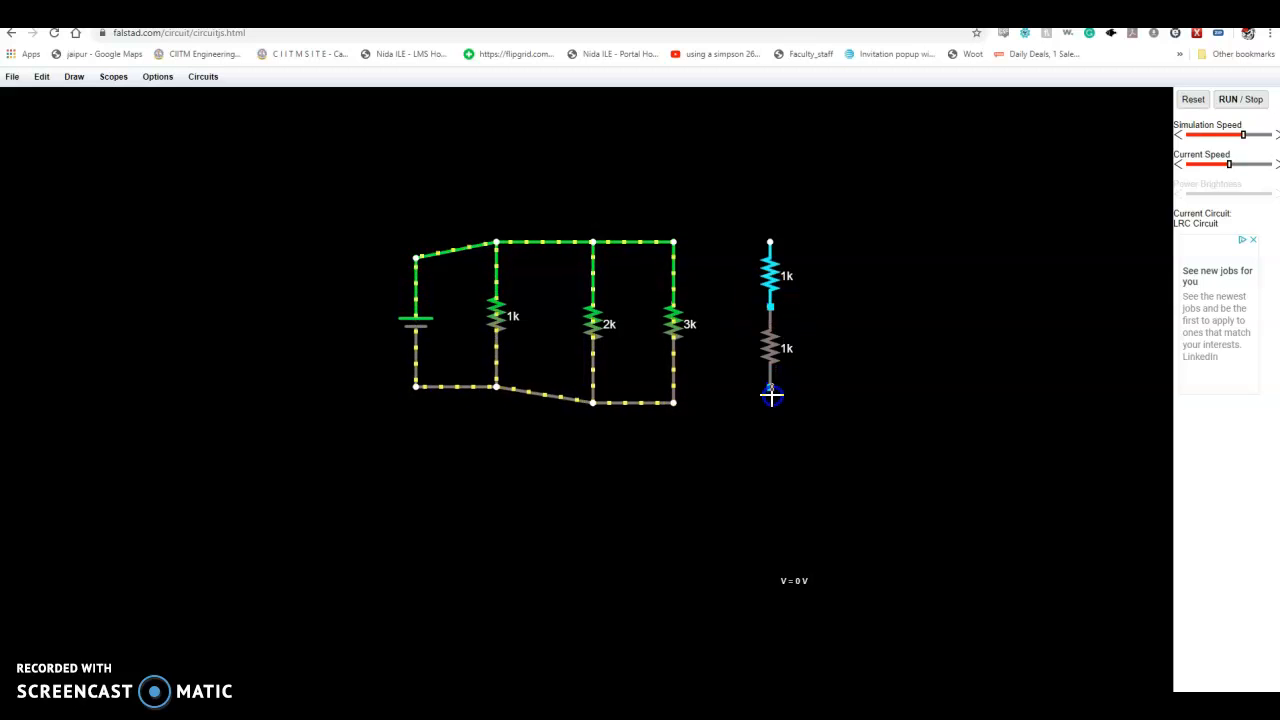
Wire the lower and upper ends of the new two-resistor series branch to the matching ends of the 3k resistor
right_click(684, 452)
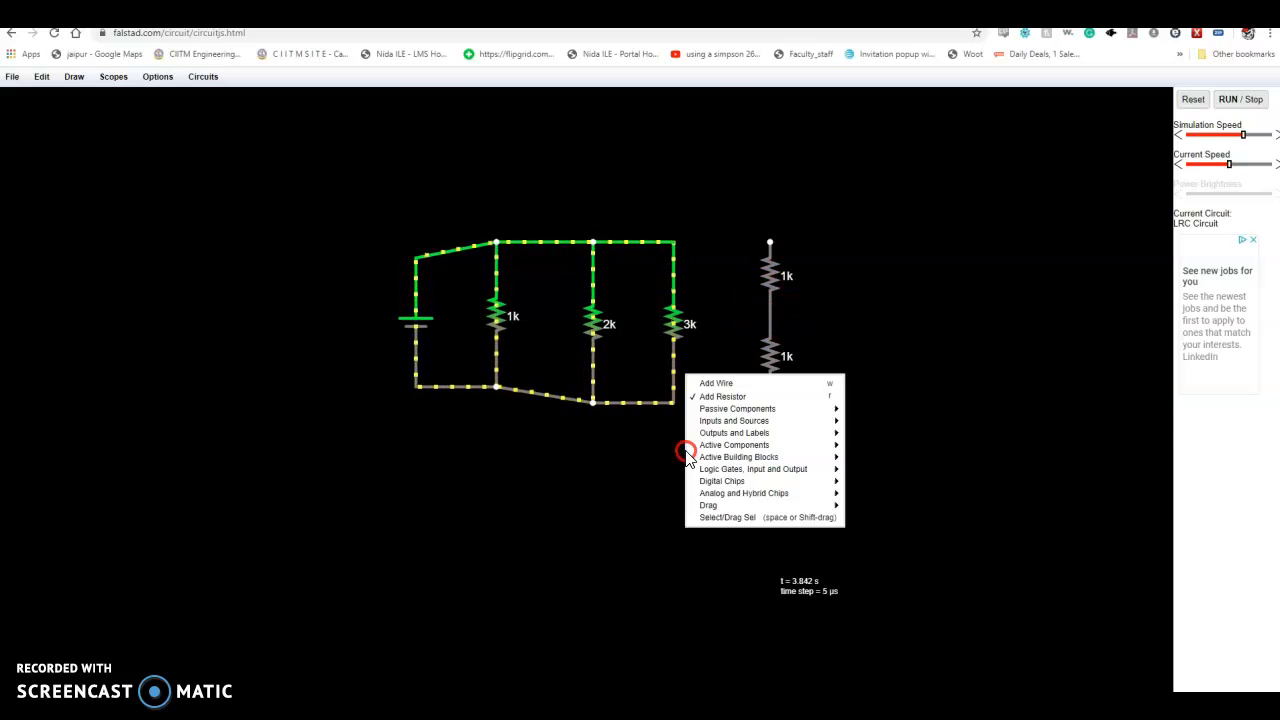
left_click(735, 386)
left_click_drag(769, 410, 769, 406)
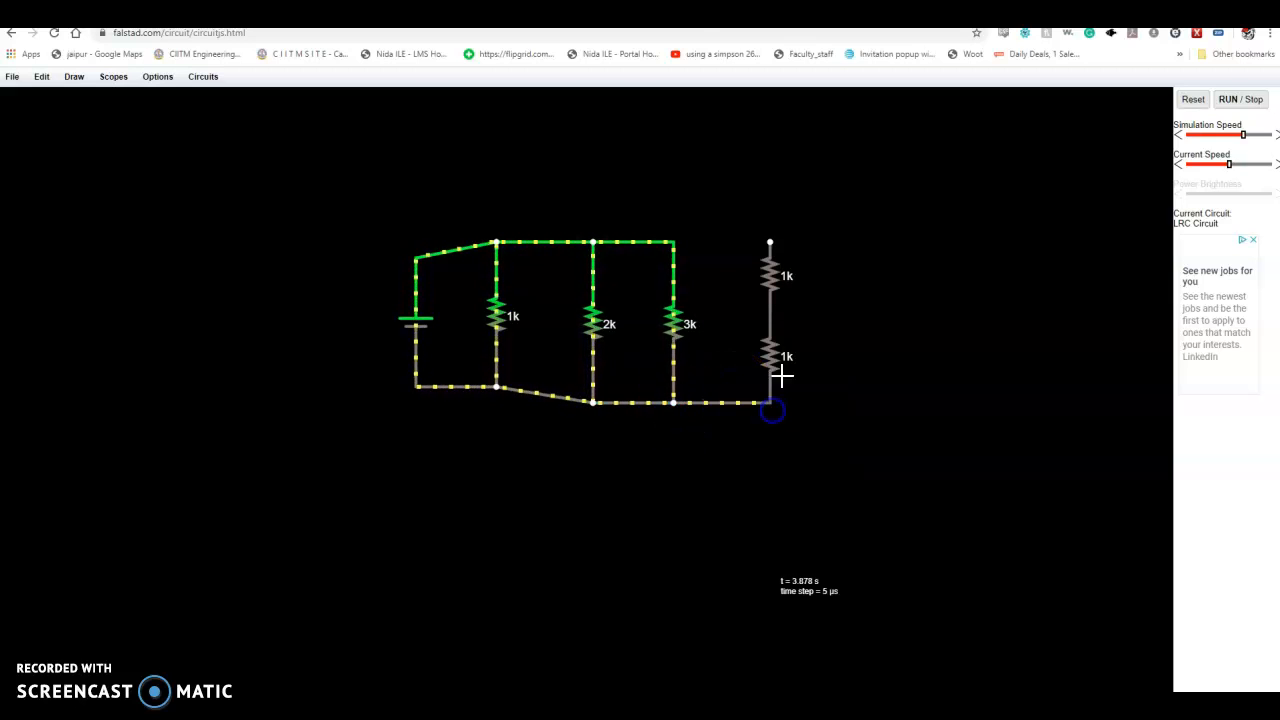
left_click_drag(755, 236, 762, 237)
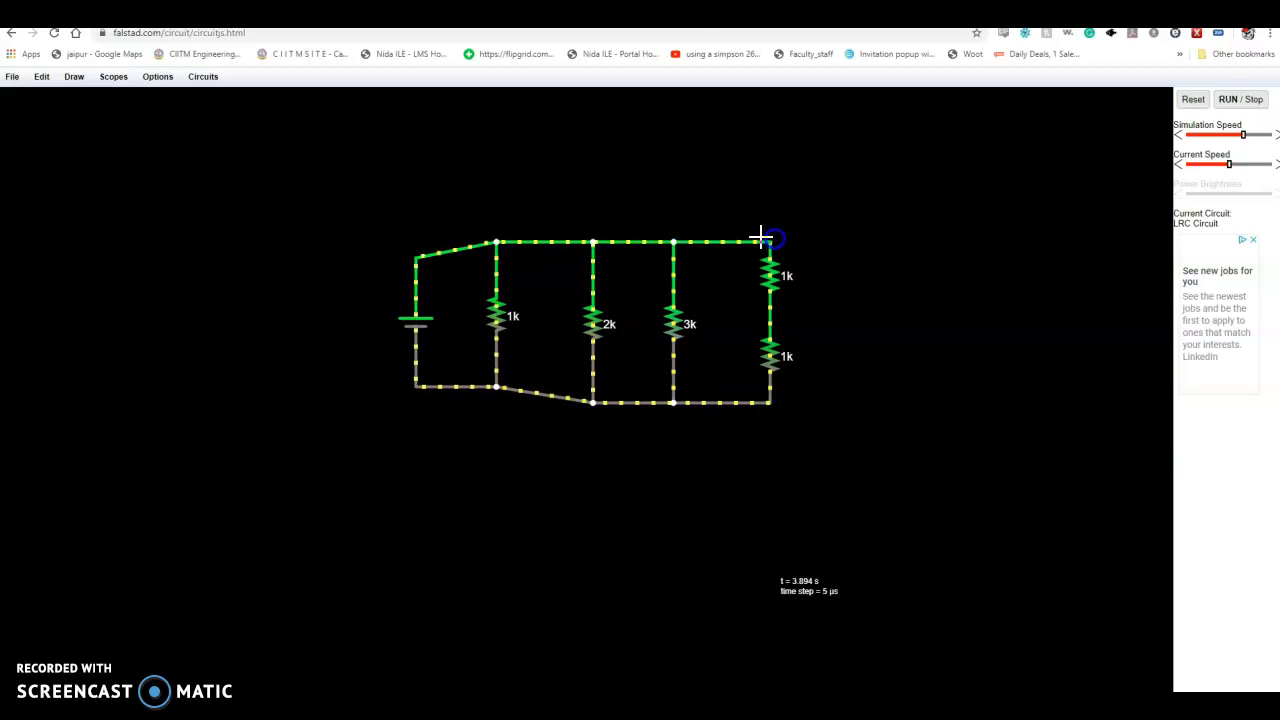
left_click(767, 330)
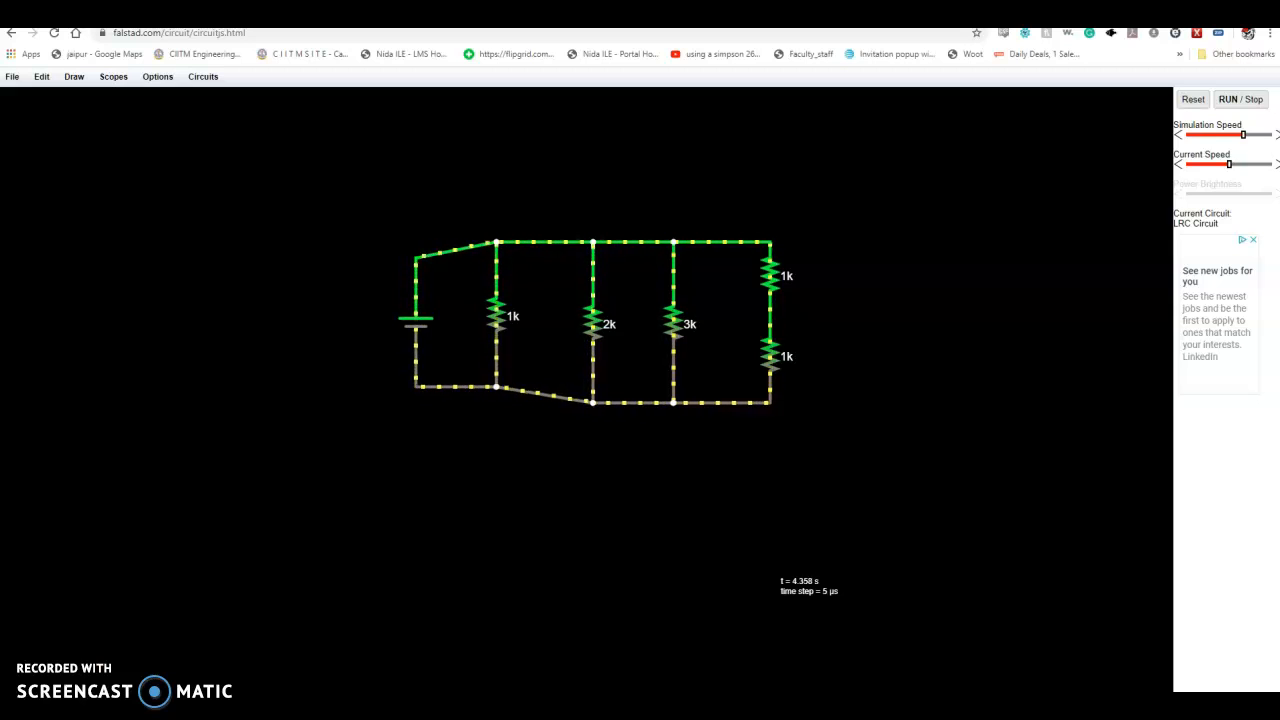
Switch to the Word write-up to review its Data Table 5.1 entries, and return to the Falstad circuit
key("alt+Tab")
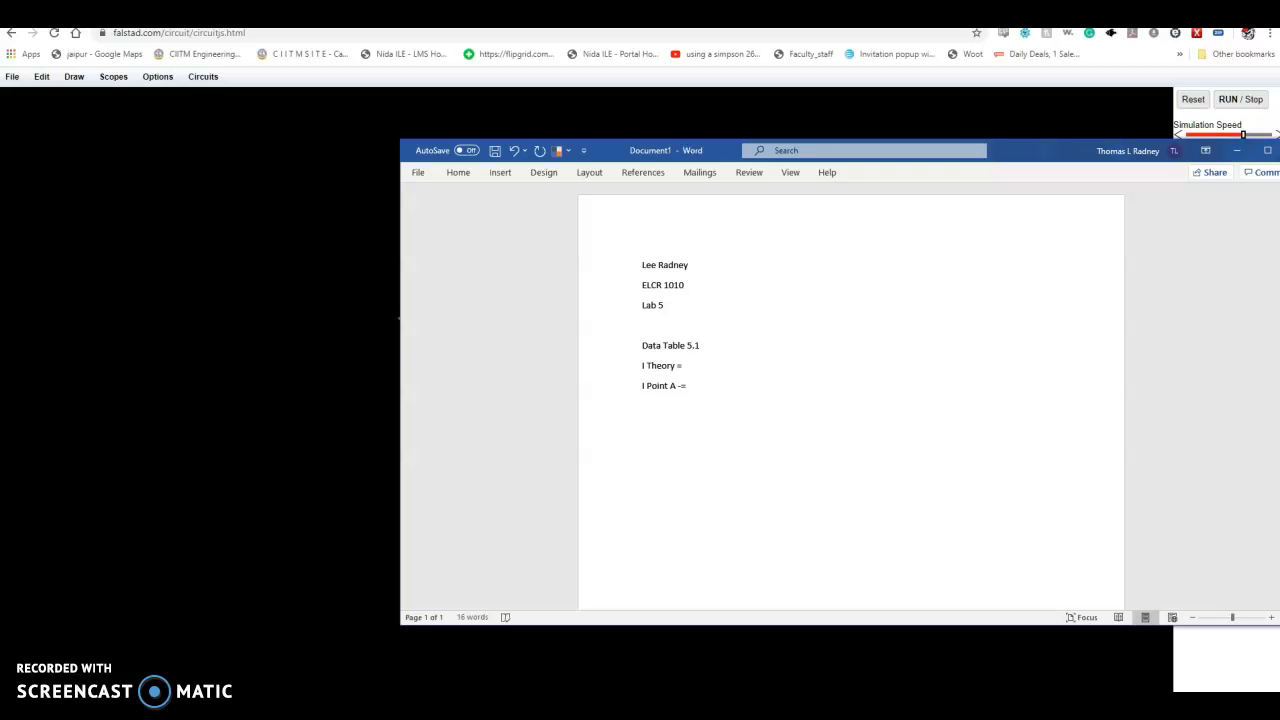
left_click(258, 431)
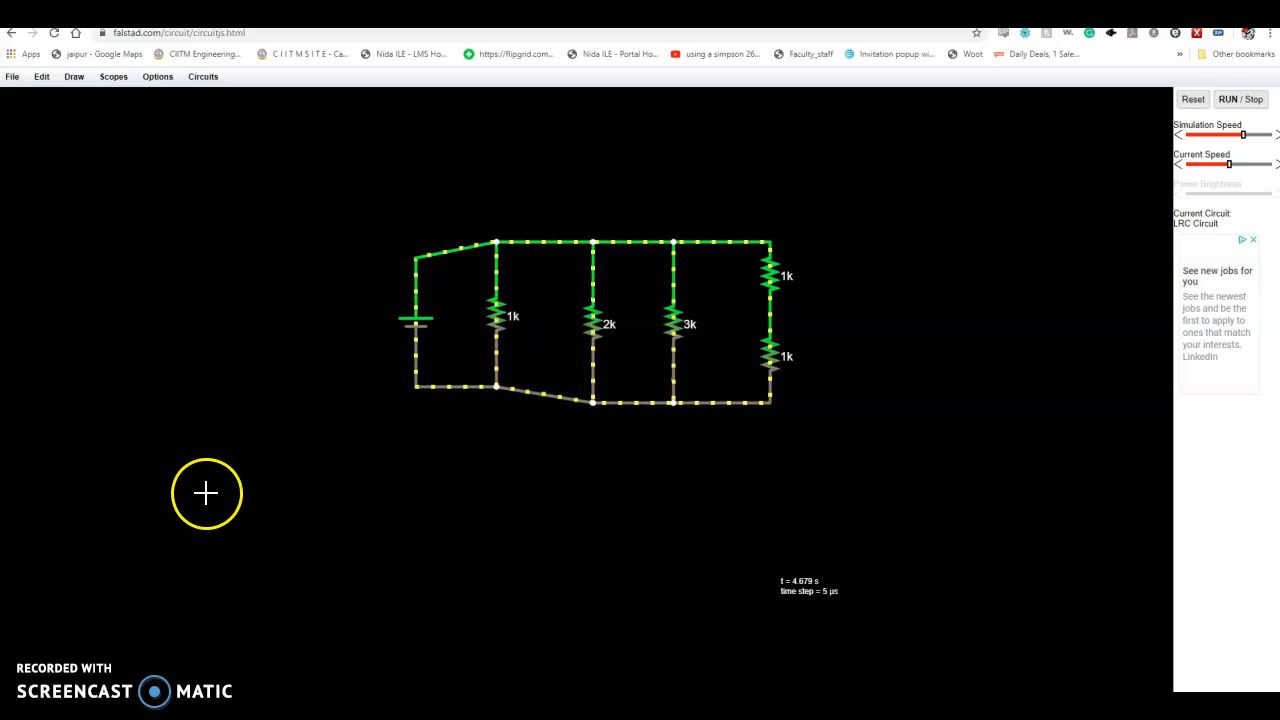
Bring up the option for saving the circuit as a local file and close it without downloading
left_click(13, 79)
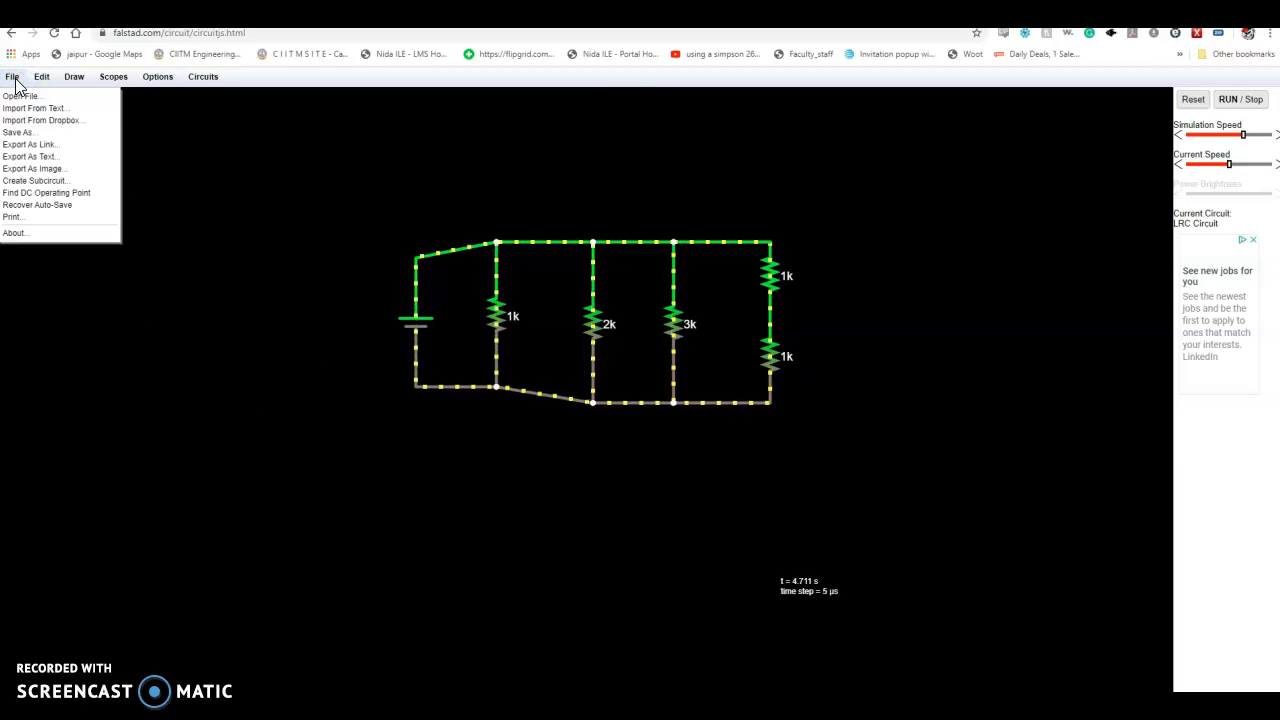
left_click(25, 132)
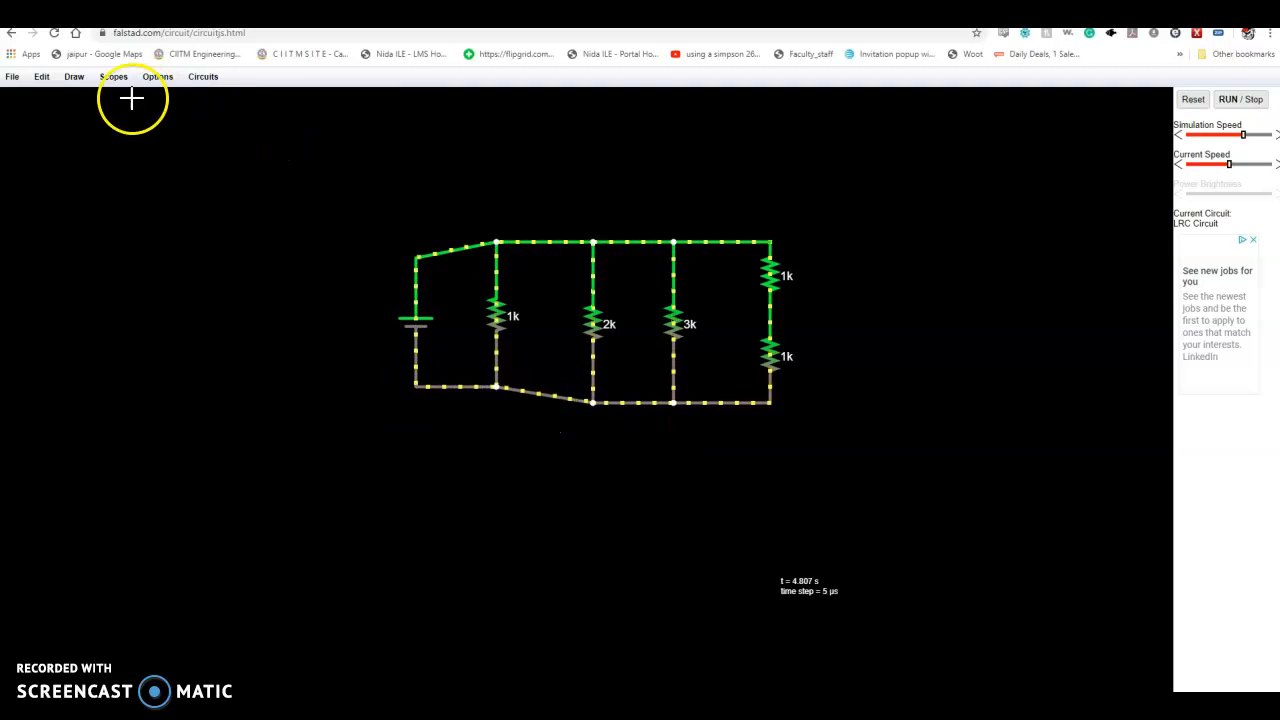
left_click(12, 78)
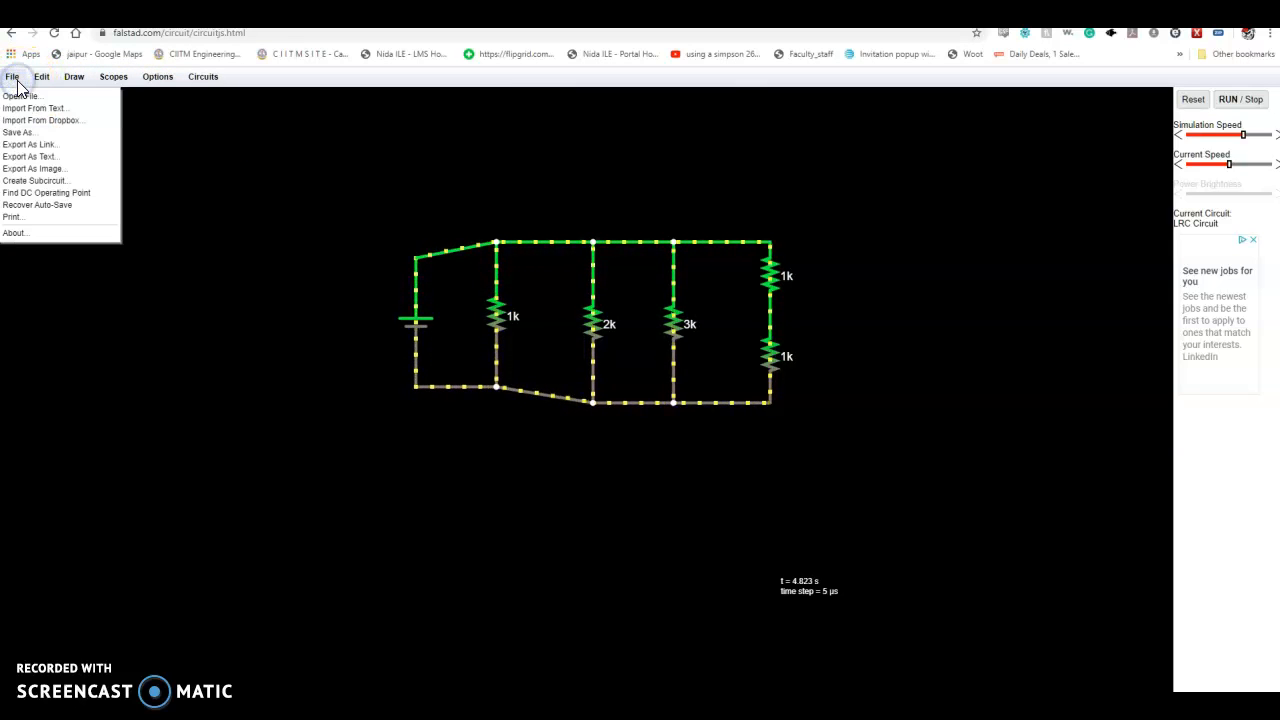
left_click(30, 132)
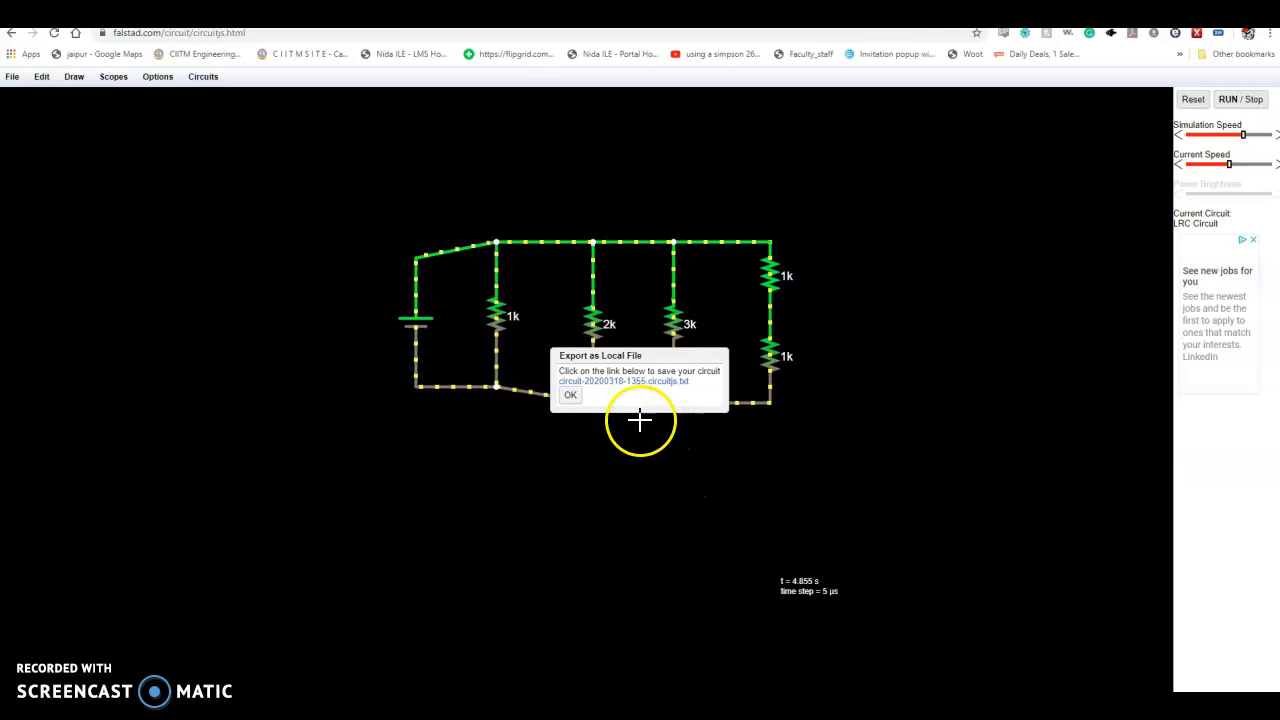
left_click(576, 398)
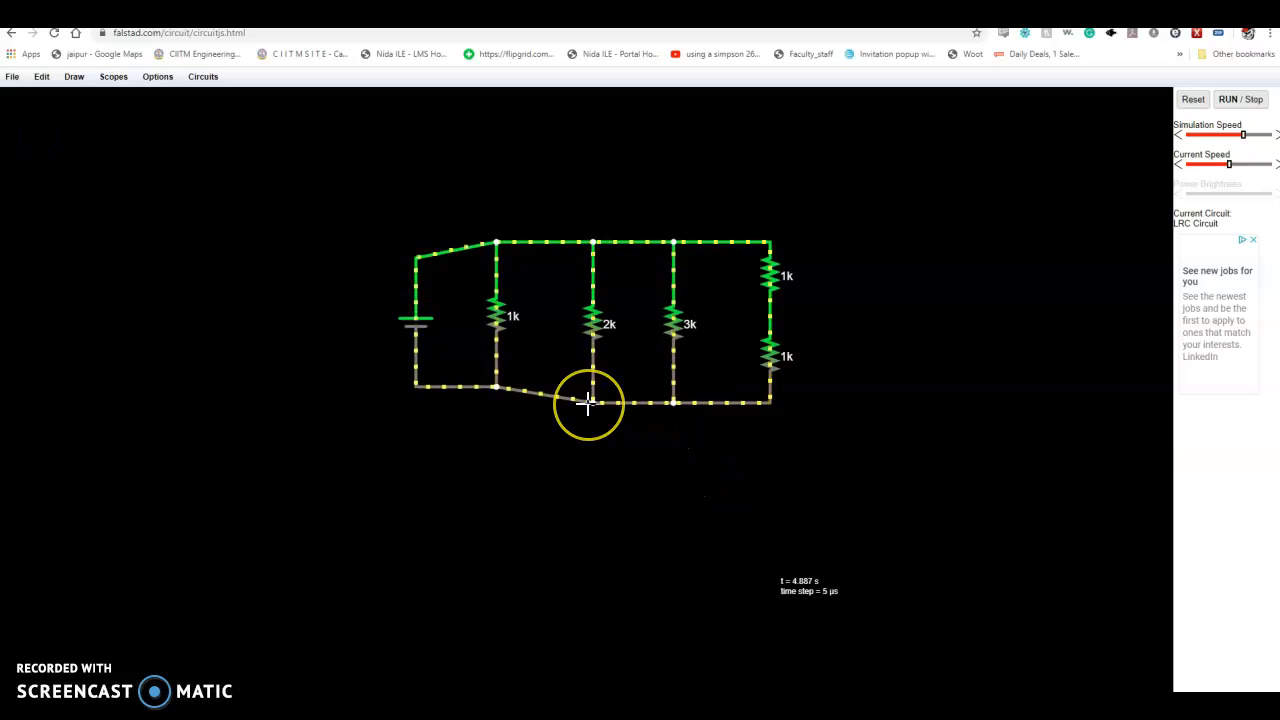